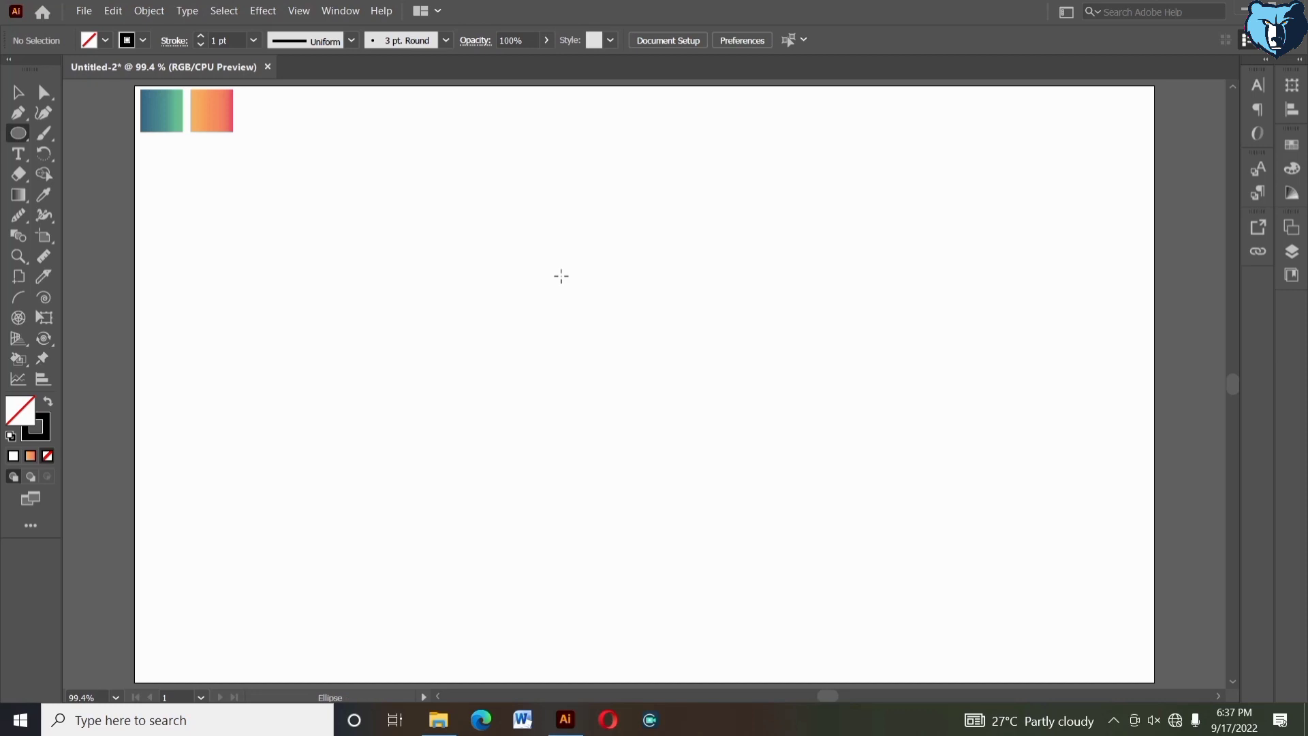
# Draw two circles with the Ellipse tool, one 42.333 mm and the other 21.333 mm in diameter.
pyautogui.click(561, 276)
pyautogui.click(632, 390)
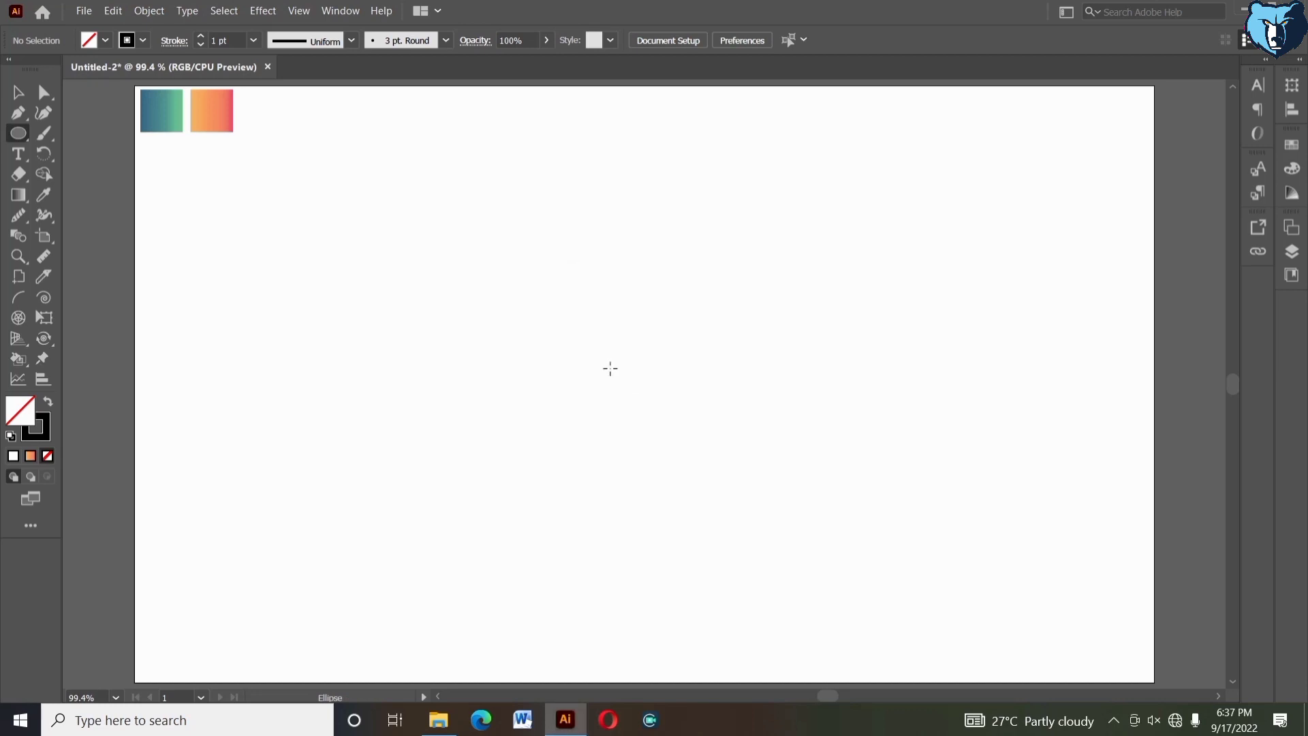
pyautogui.click(610, 369)
pyautogui.press('BackSpace')
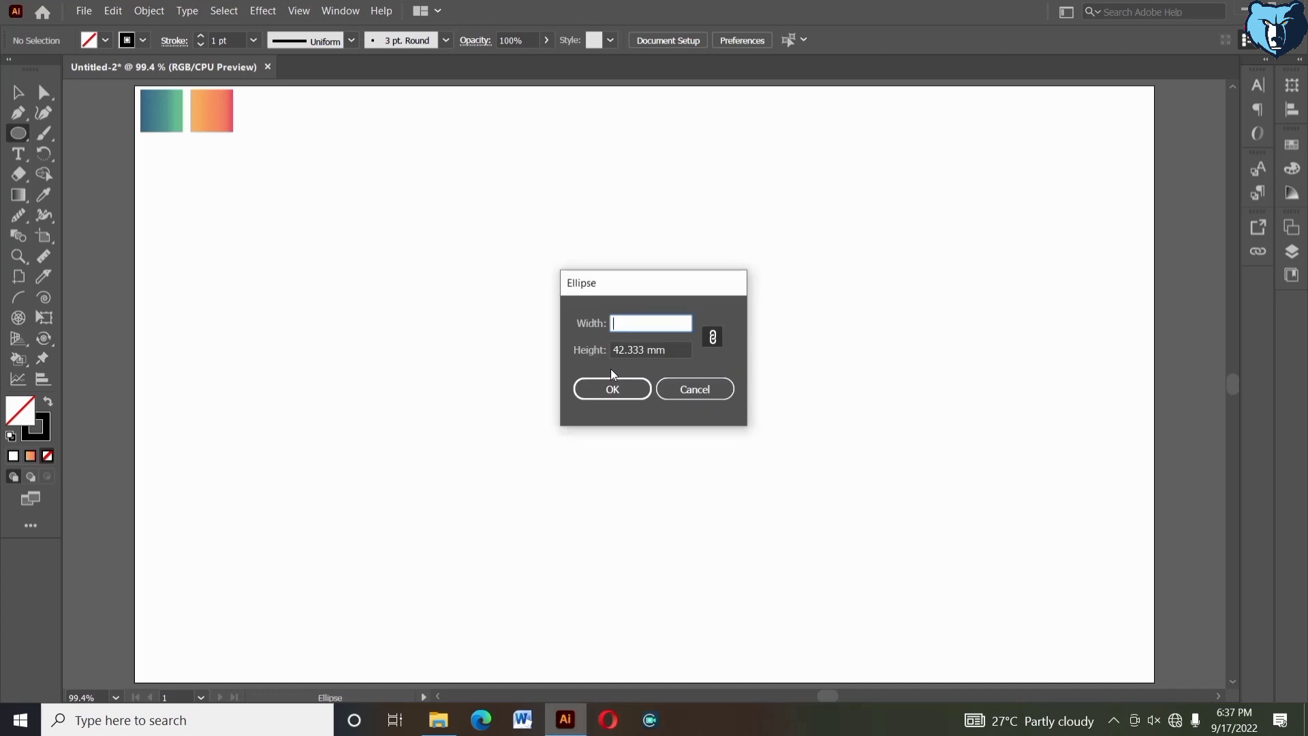
pyautogui.write('21.333')
pyautogui.click(584, 386)
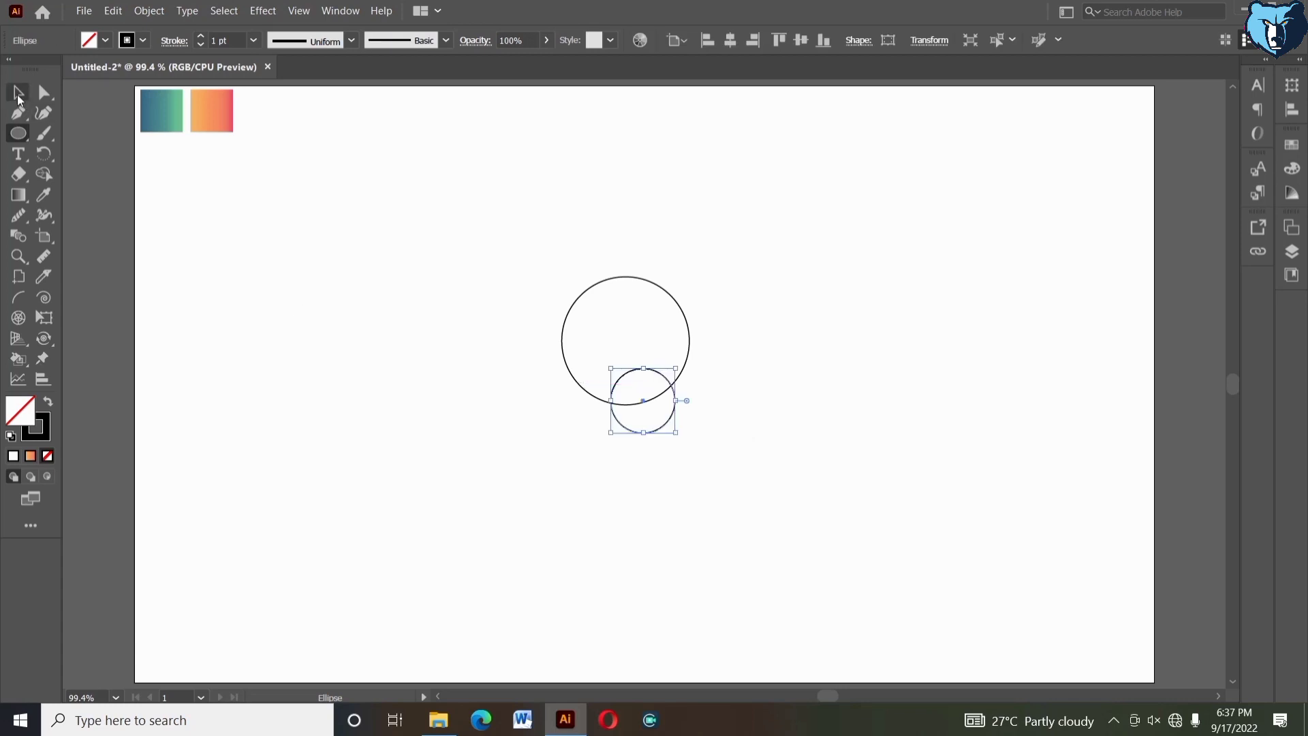
# Centre the small and large circles on each other, both horizontally and vertically.
pyautogui.press('v')
pyautogui.click(526, 278)
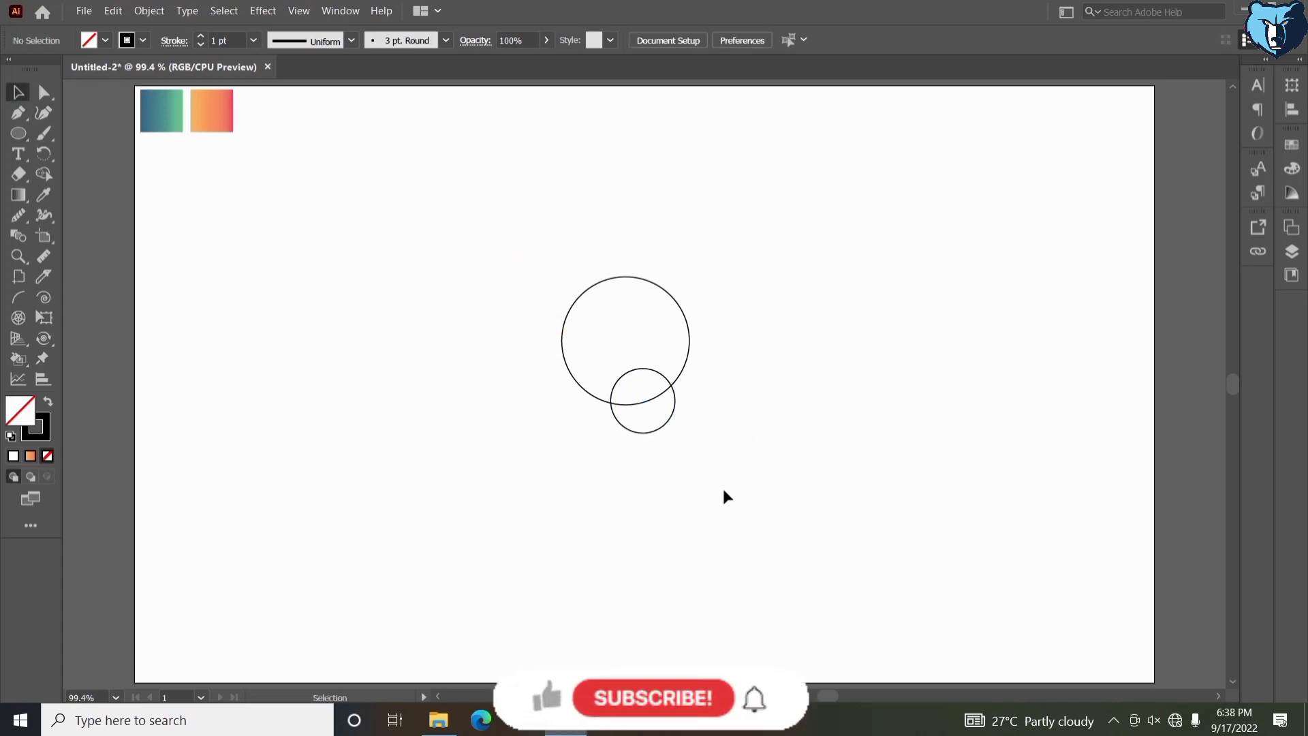
pyautogui.moveTo(724, 491); pyautogui.dragTo(720, 505)
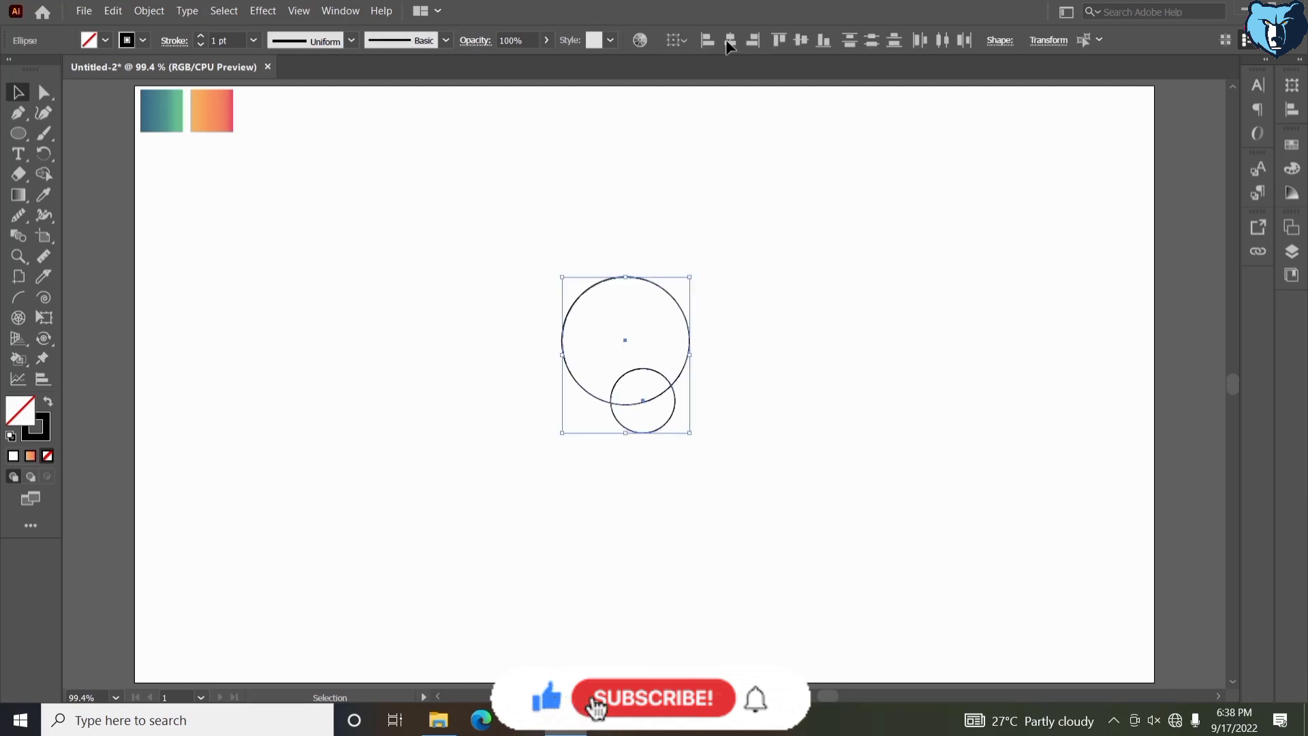
pyautogui.click(729, 41)
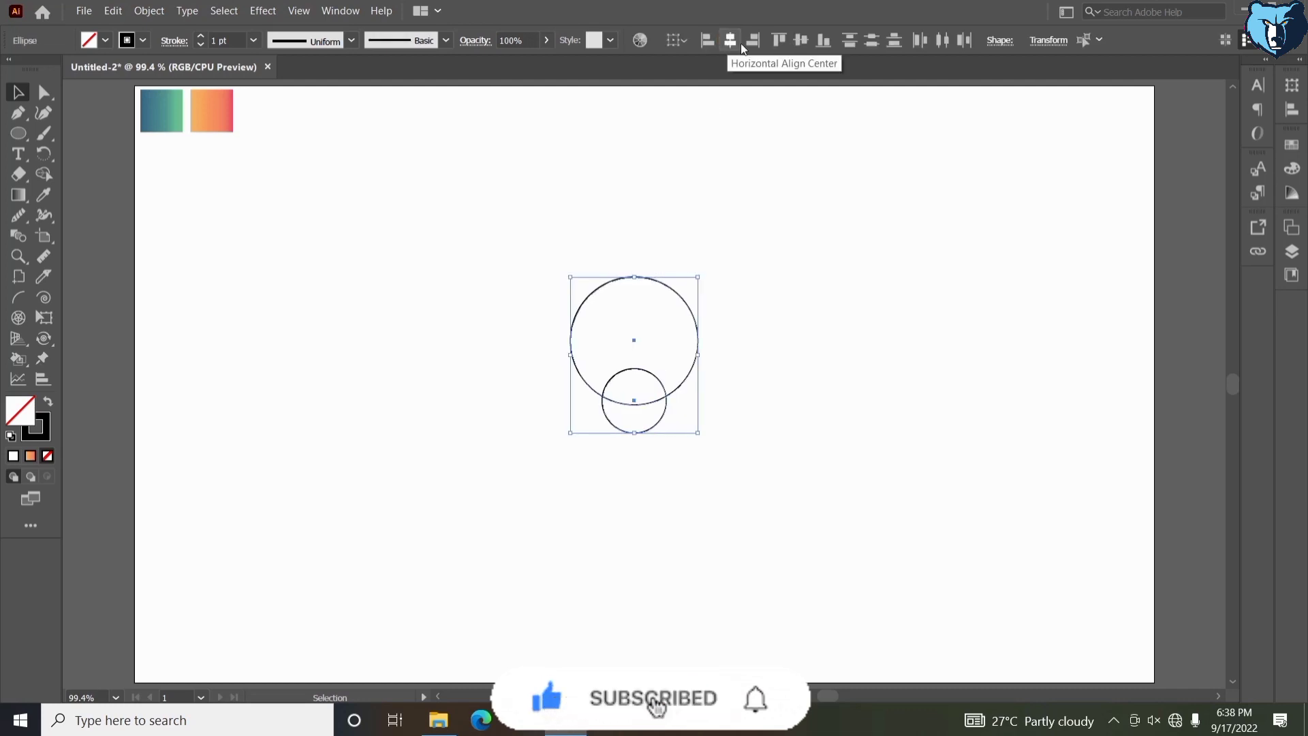
pyautogui.click(803, 45)
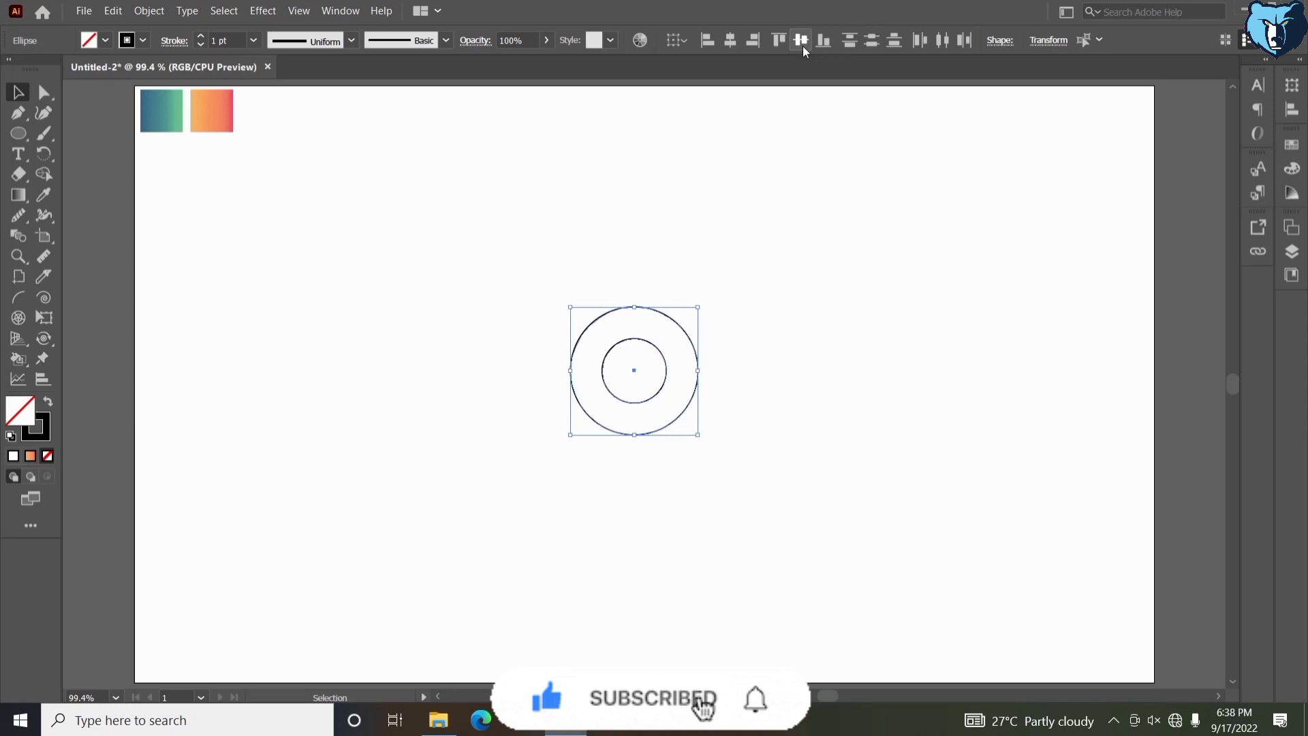
pyautogui.click(782, 282)
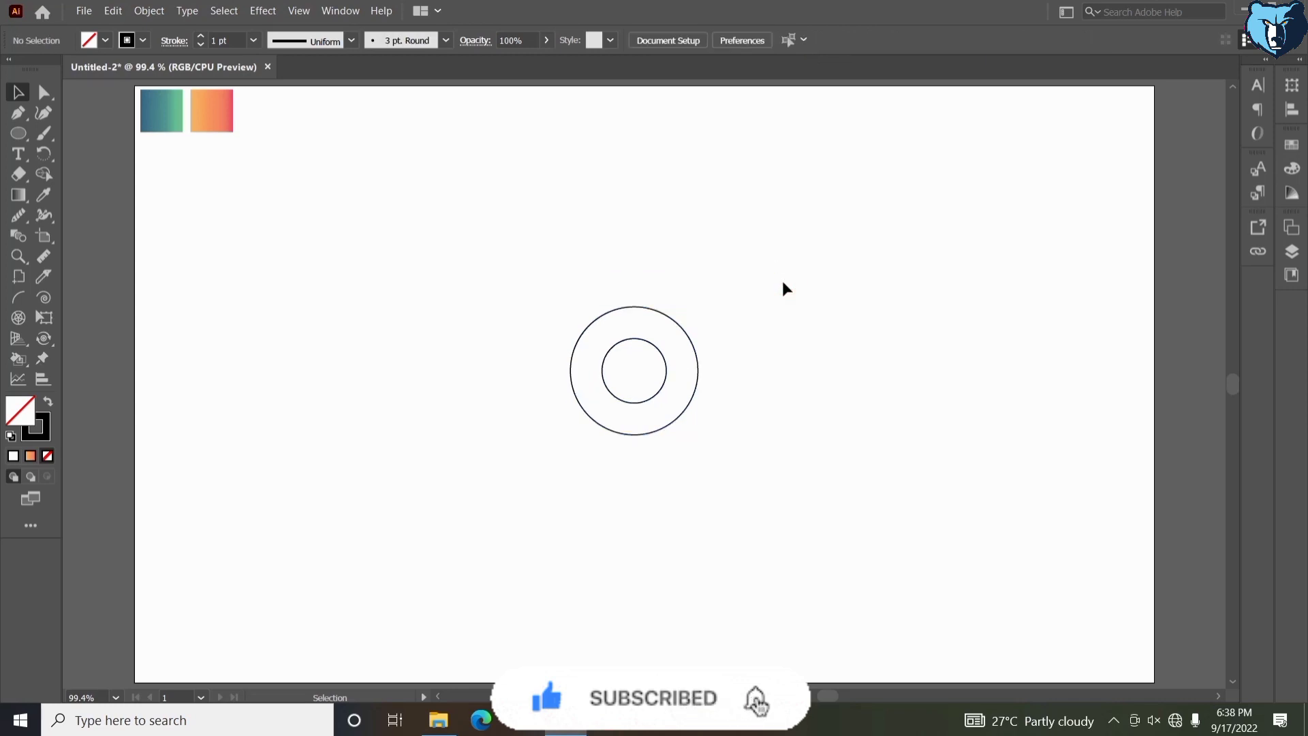
# Draw a horizontal line segment about 124 mm long across both circles, extending past them on each side.
pyautogui.click(17, 132)
pyautogui.click(83, 207)
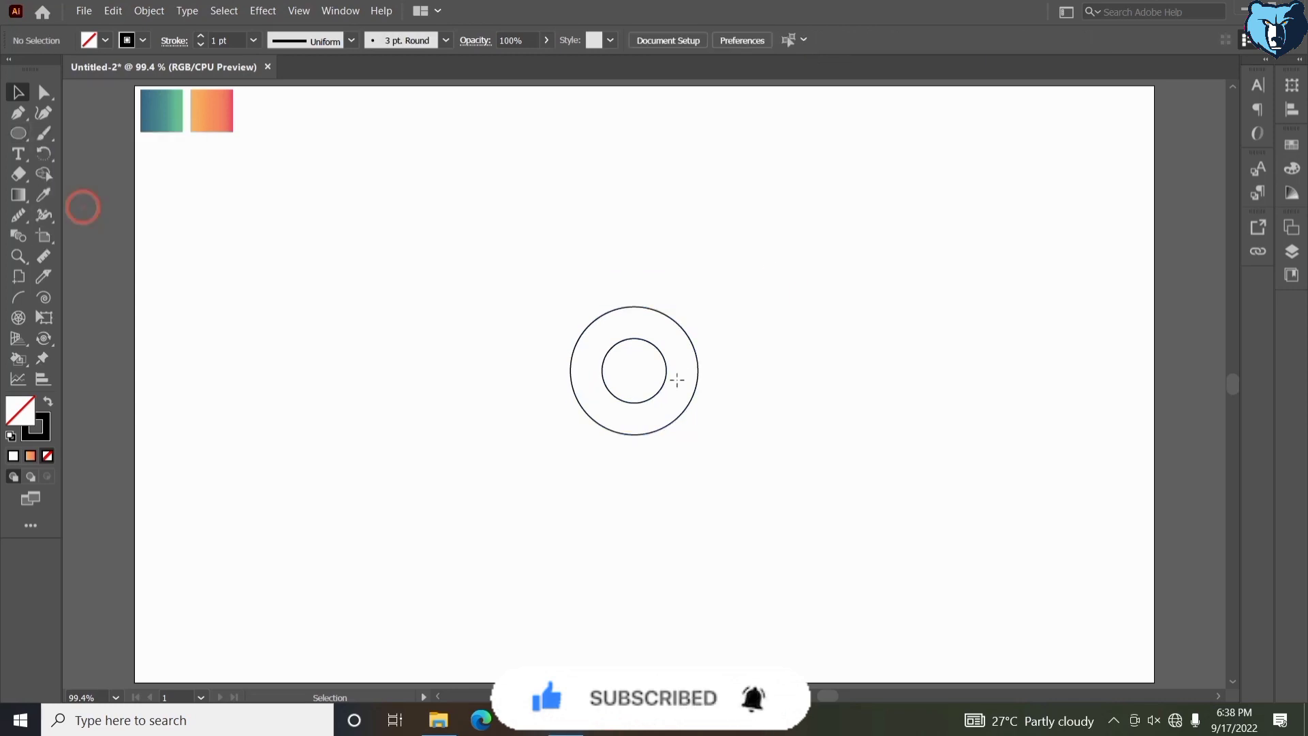
pyautogui.moveTo(509, 366); pyautogui.dragTo(881, 366)
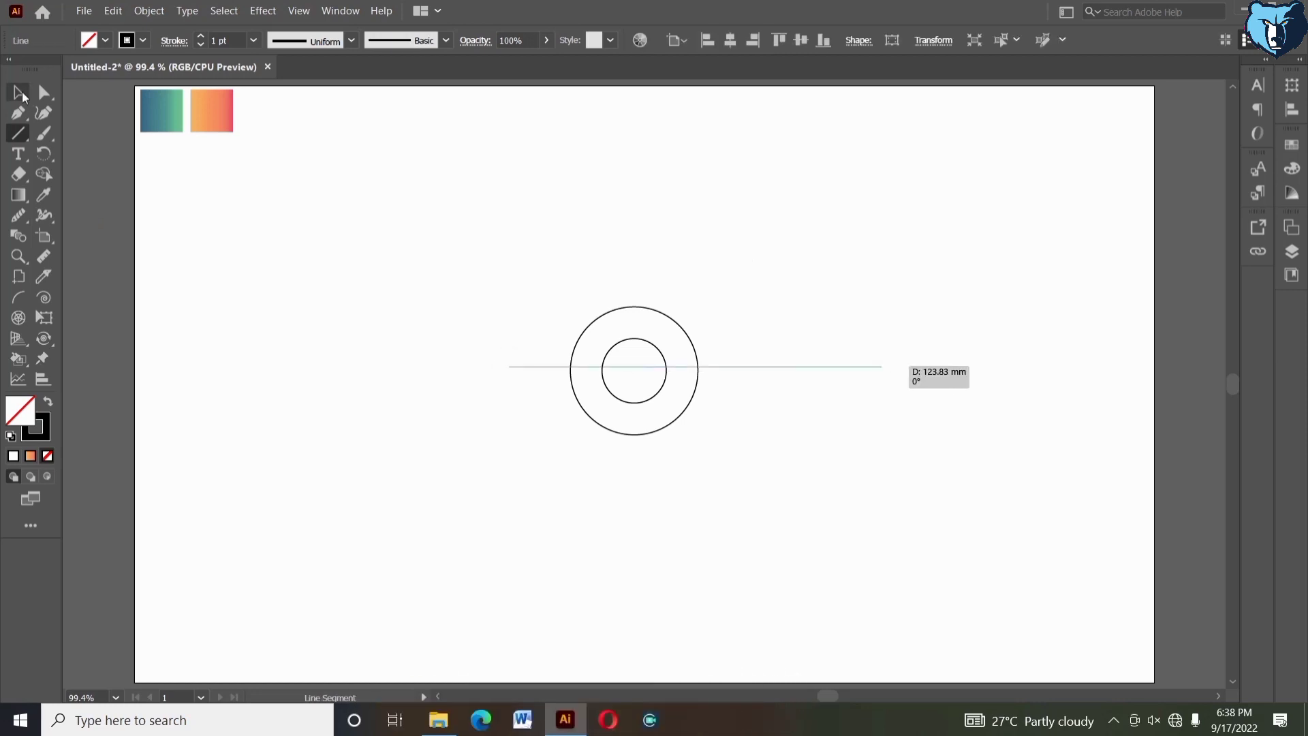
# Duplicate the horizontal line a short distance below the original and group the two parallel lines.
pyautogui.click(19, 92)
pyautogui.click(715, 366)
pyautogui.moveTo(719, 376); pyautogui.dragTo(734, 417)
pyautogui.moveTo(755, 297); pyautogui.dragTo(767, 412)
pyautogui.rightClick(766, 412)
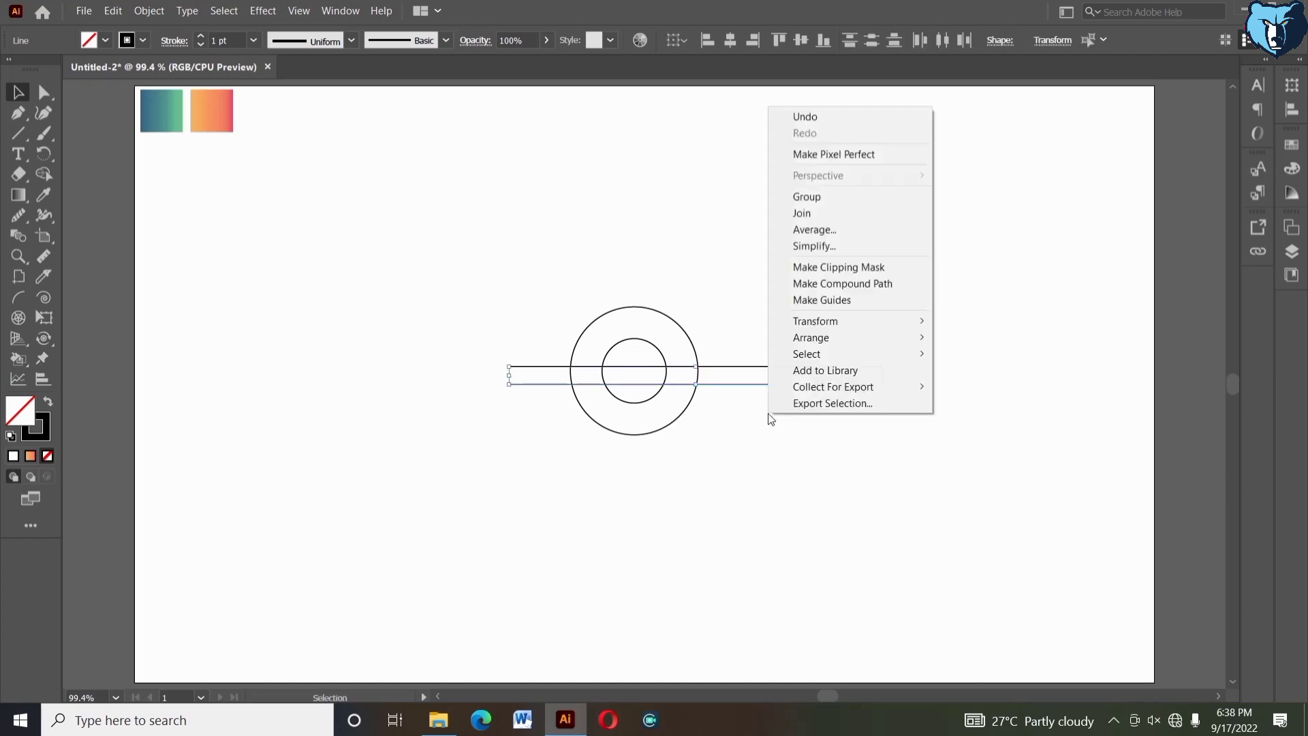
pyautogui.click(795, 196)
# Centre the pair of lines on the concentric circles, both horizontally and vertically.
pyautogui.moveTo(501, 246); pyautogui.dragTo(718, 482)
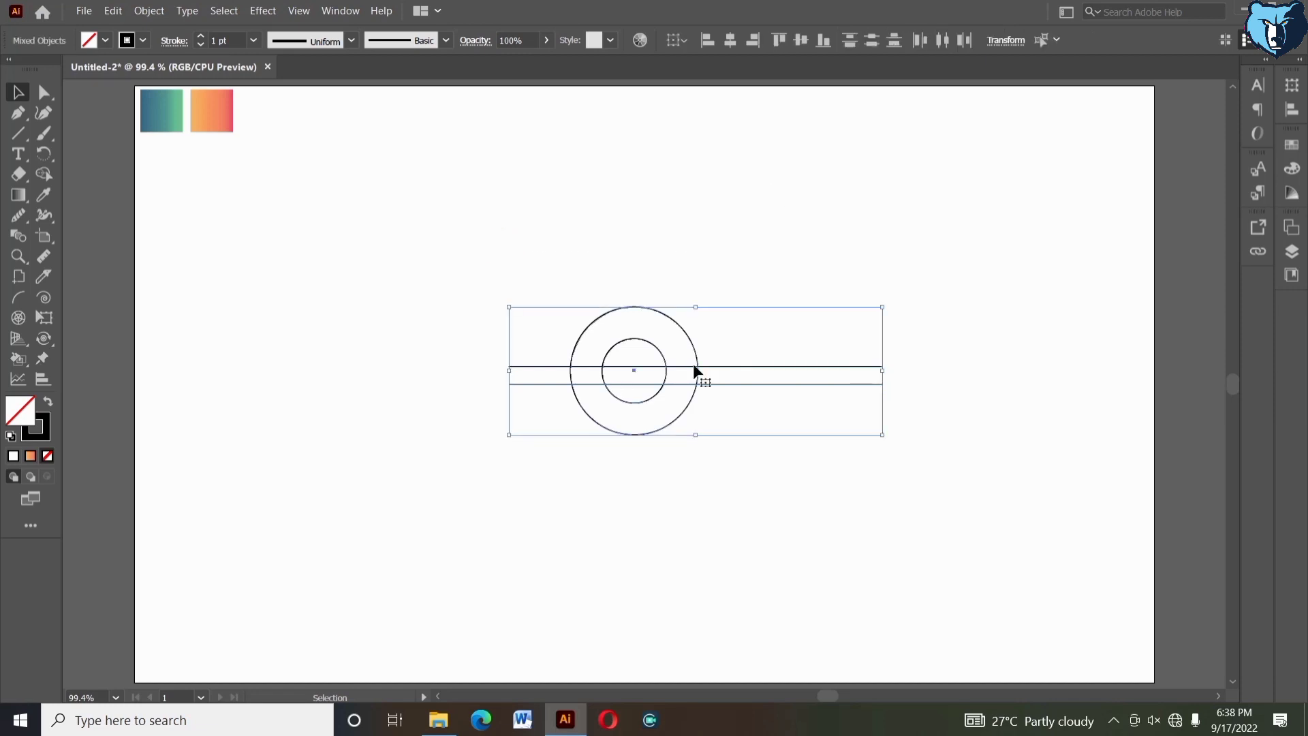
pyautogui.click(728, 41)
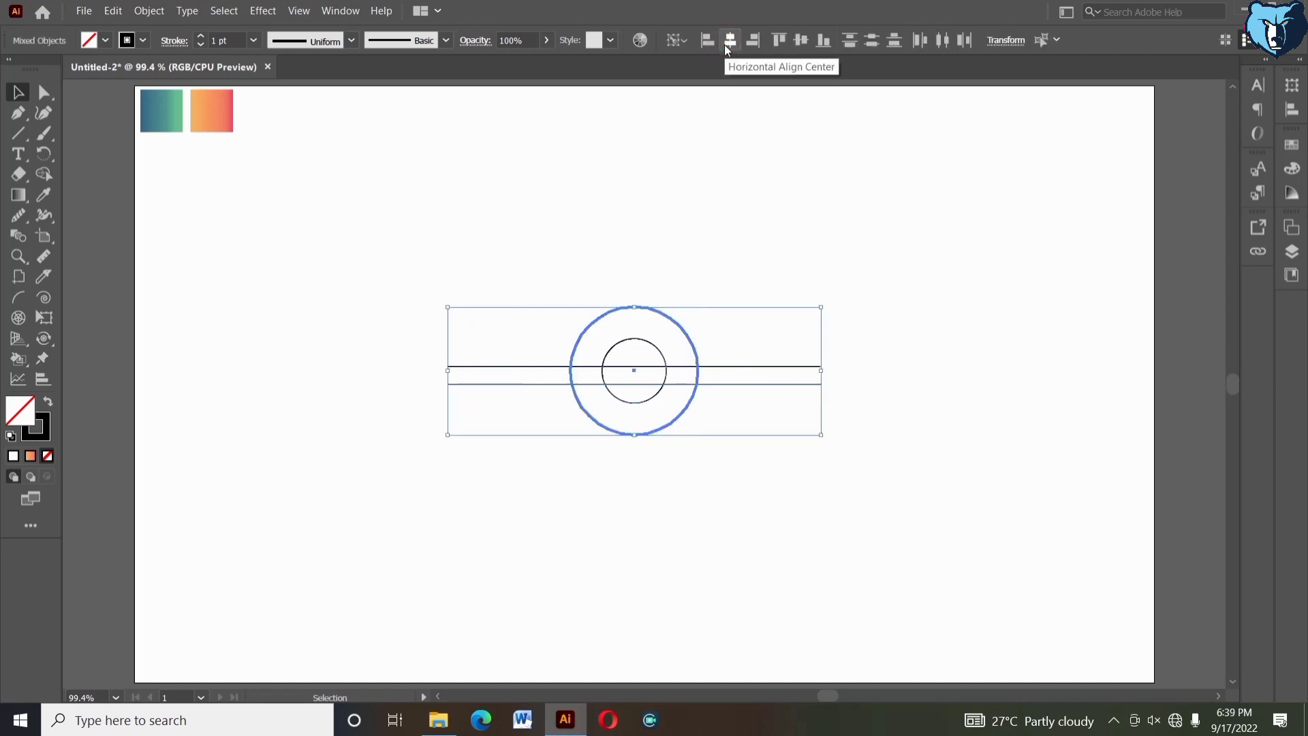
pyautogui.click(801, 42)
pyautogui.click(783, 200)
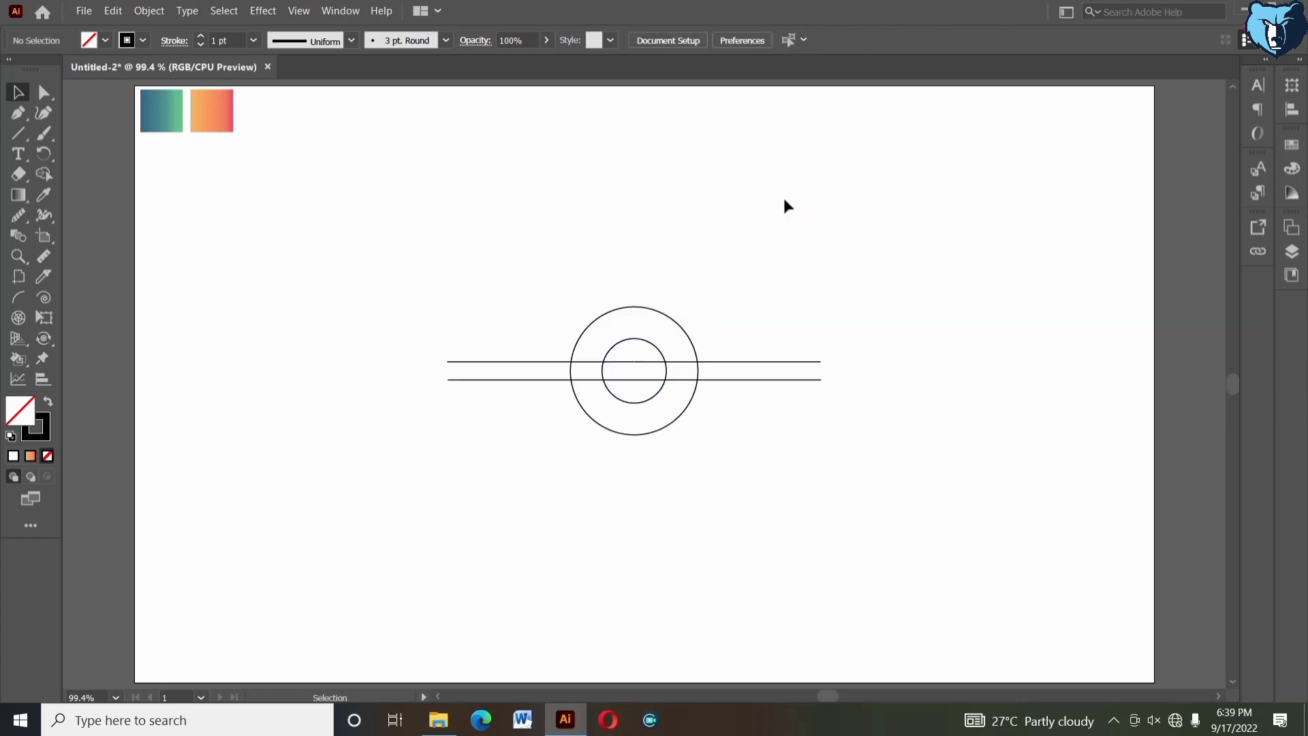
# Ungroup the two parallel lines.
pyautogui.rightClick(638, 363)
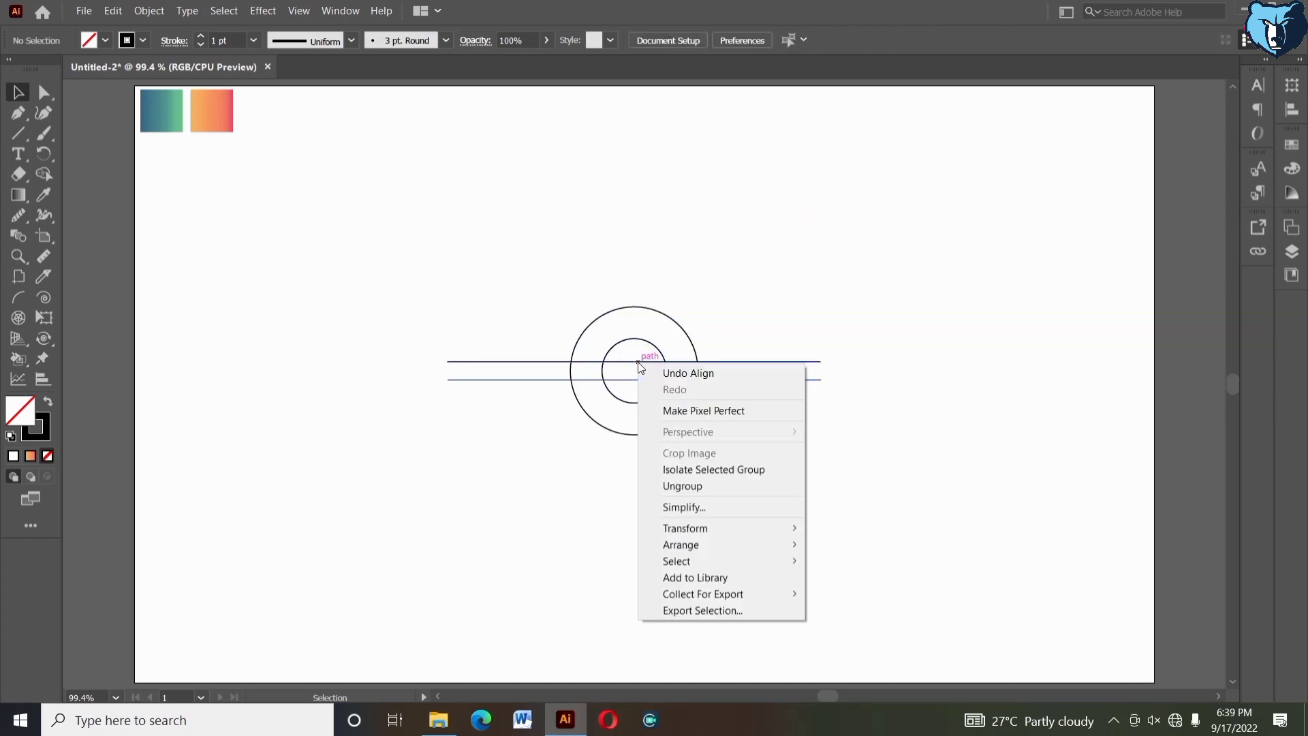
pyautogui.click(695, 486)
pyautogui.click(696, 481)
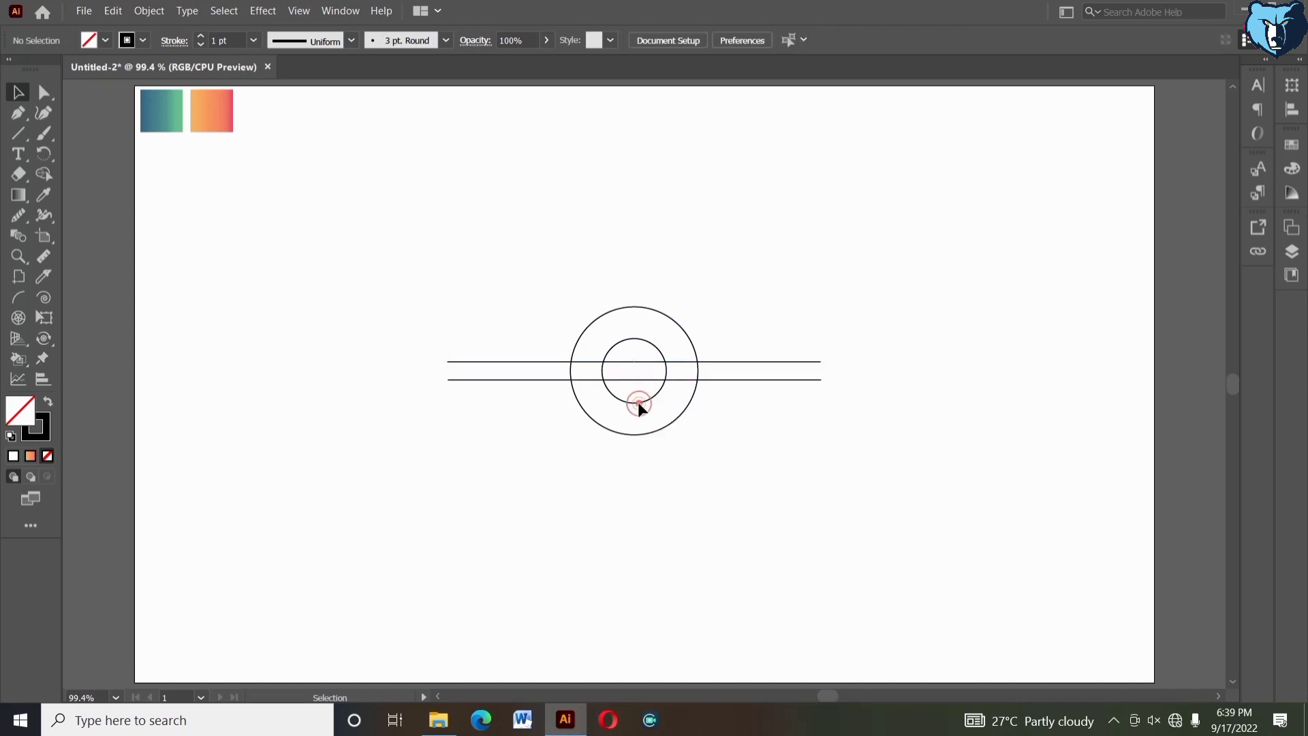
# Align the bottom edge of the small circle with the lower horizontal line.
pyautogui.click(638, 402)
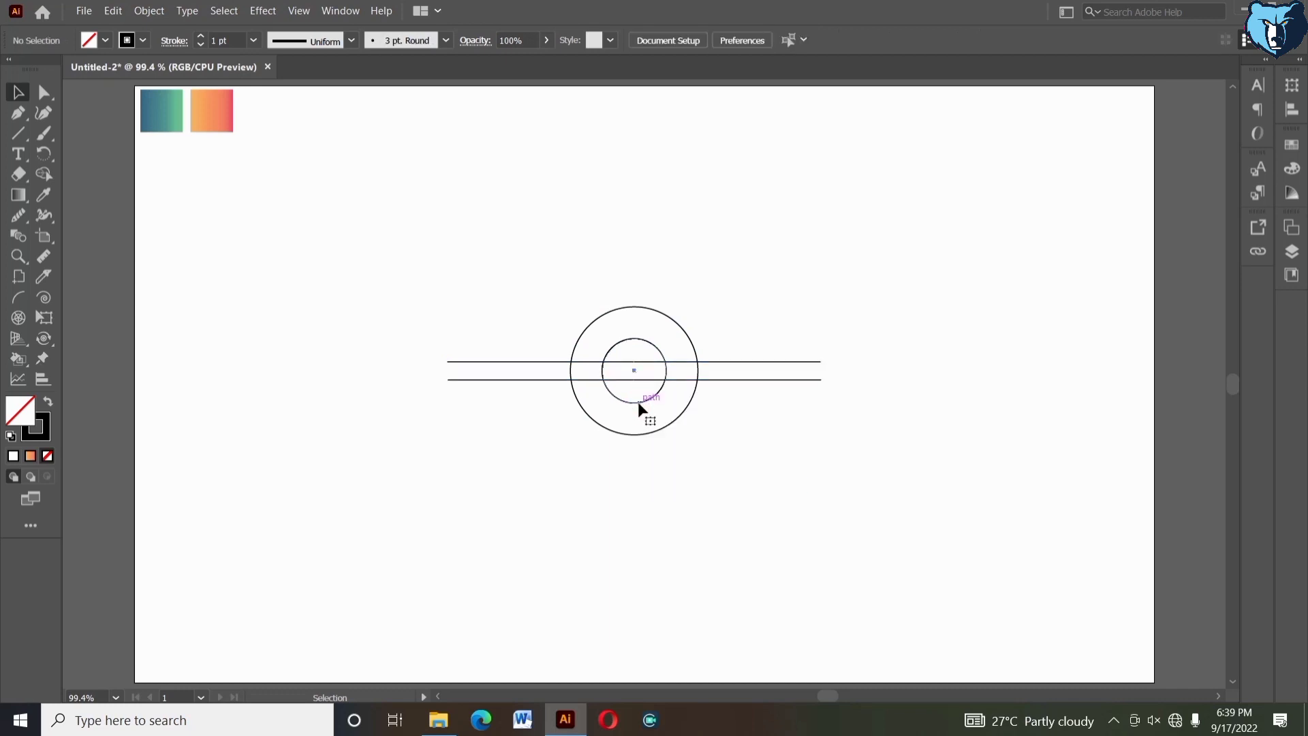
pyautogui.keyDown('shift'); pyautogui.click(591, 378); pyautogui.keyUp('shift')
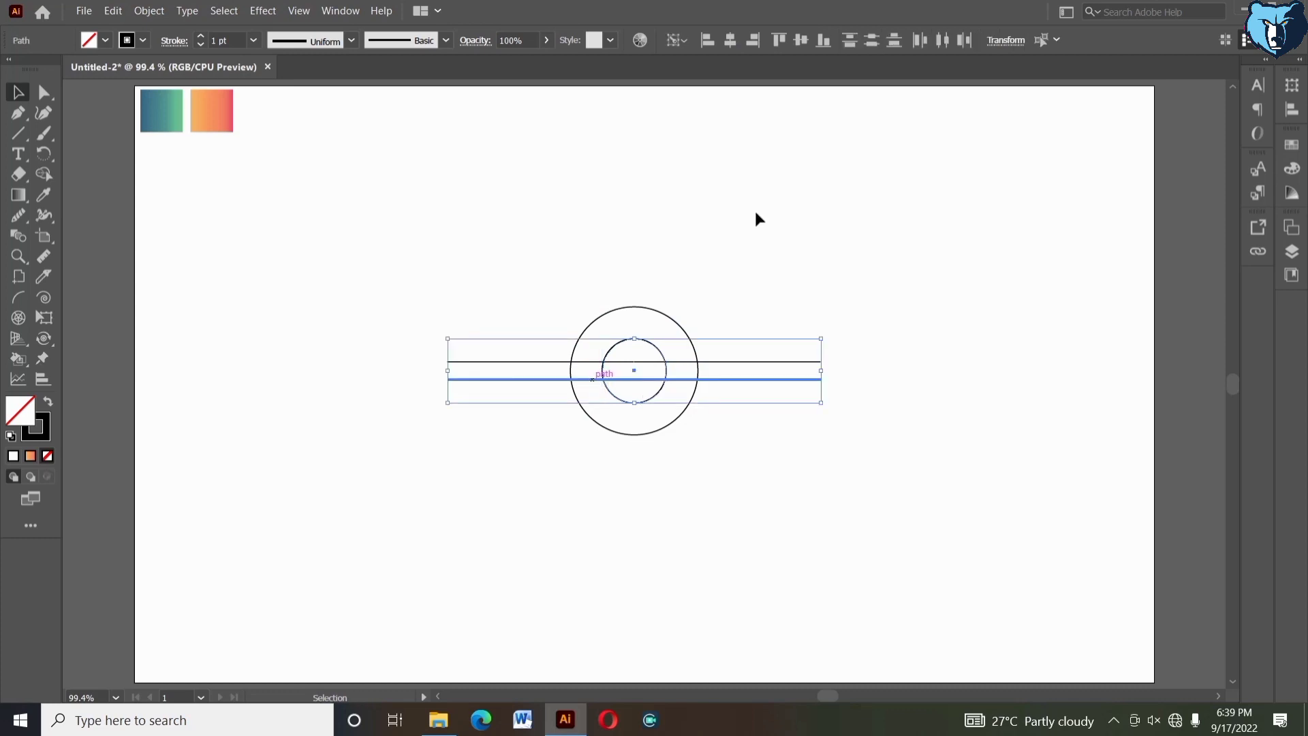
pyautogui.click(822, 42)
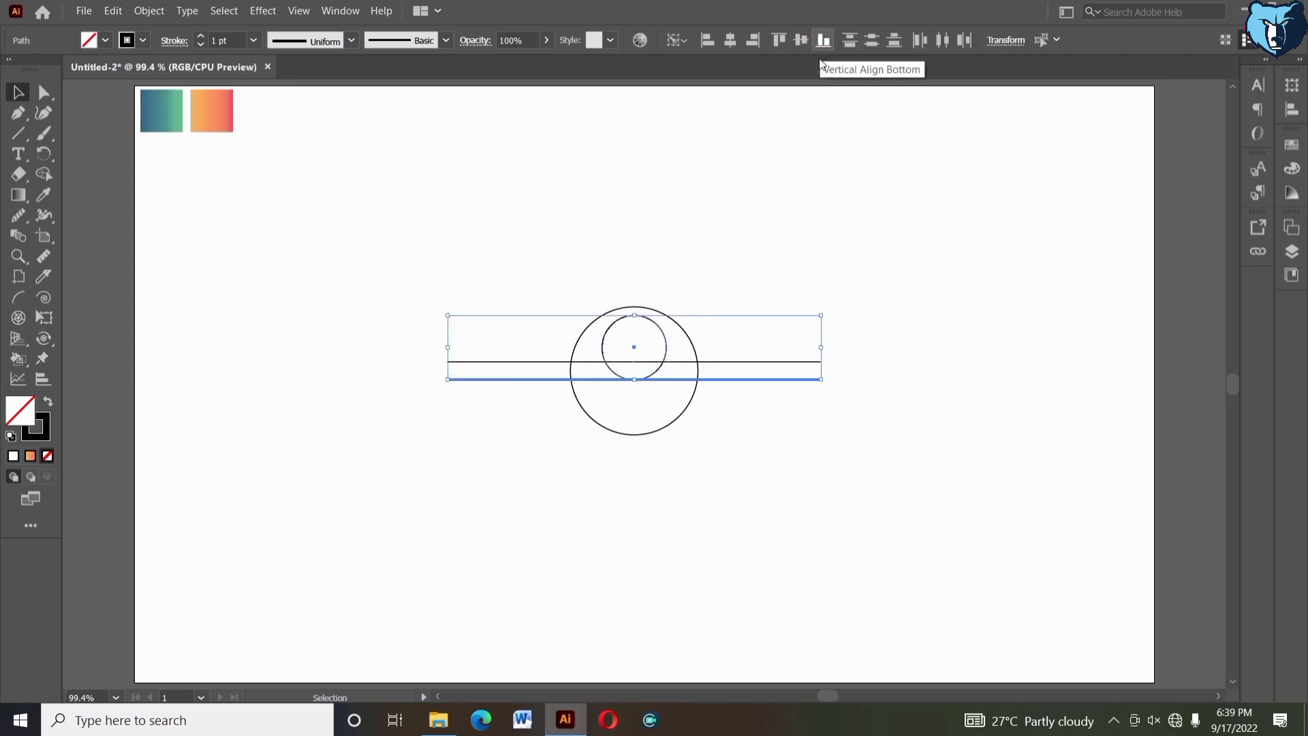
pyautogui.click(781, 265)
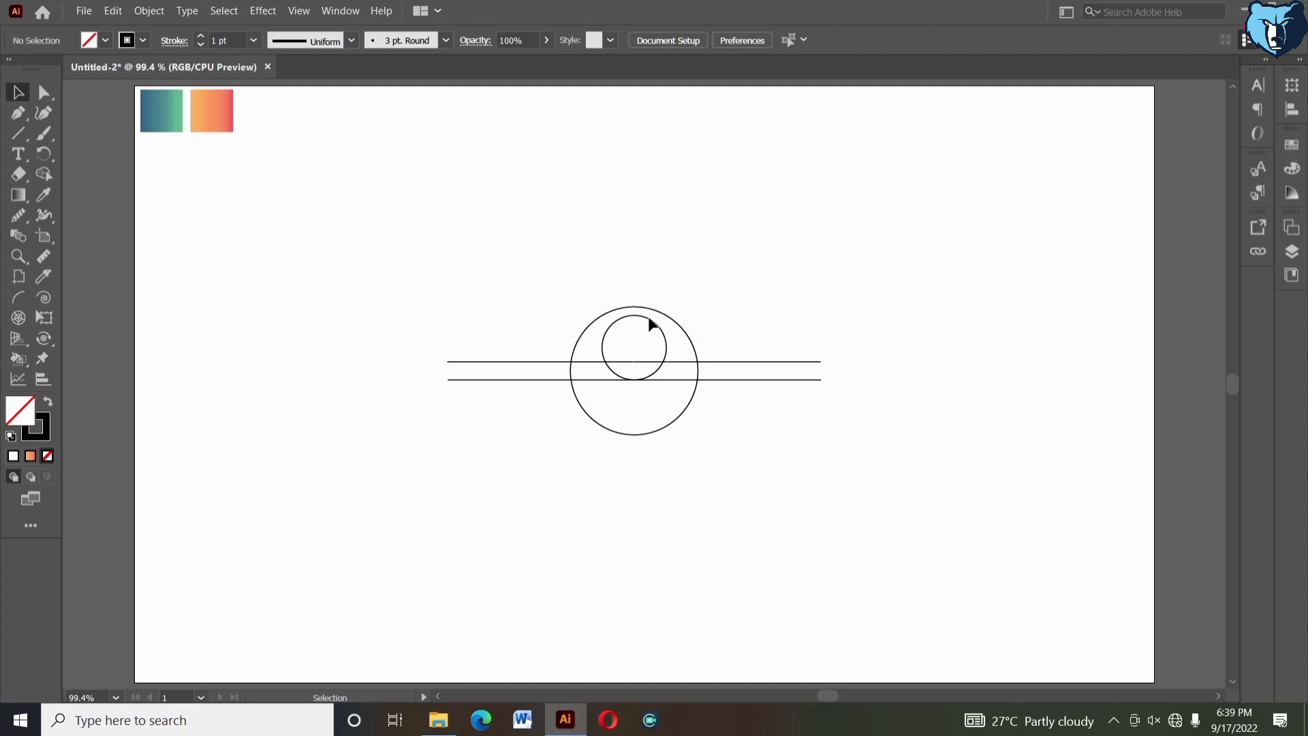
# Copy the small circle straight down and align the copy's top edge with the upper horizontal line.
pyautogui.moveTo(652, 327); pyautogui.dragTo(652, 342)
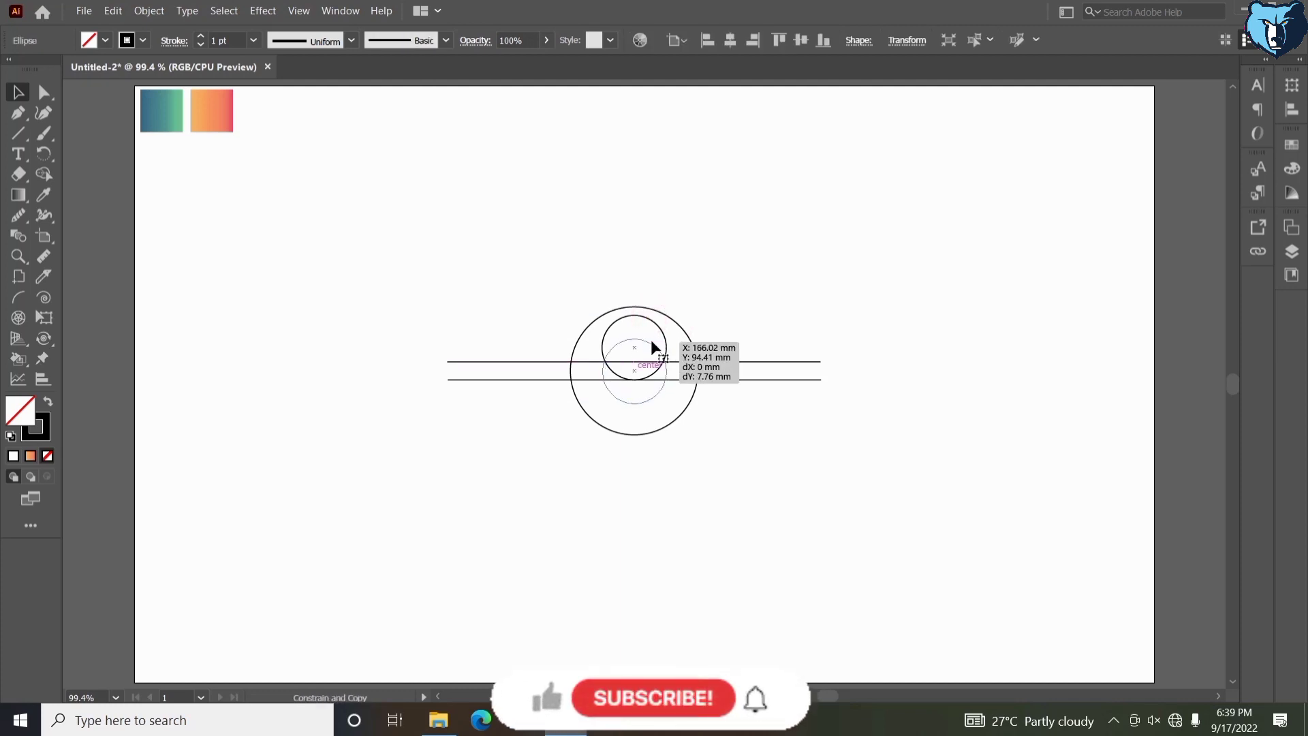
pyautogui.keyDown('shift'); pyautogui.click(685, 363); pyautogui.keyUp('shift')
pyautogui.click(686, 364)
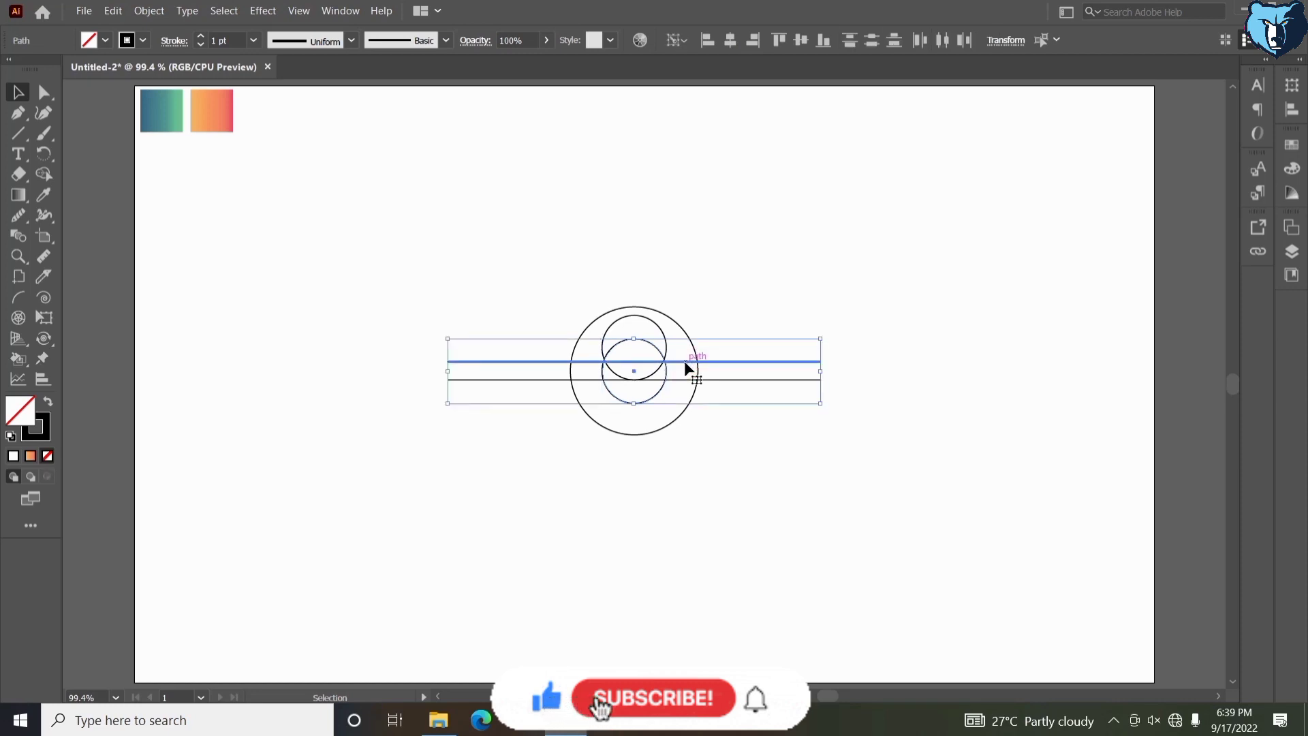
pyautogui.click(778, 41)
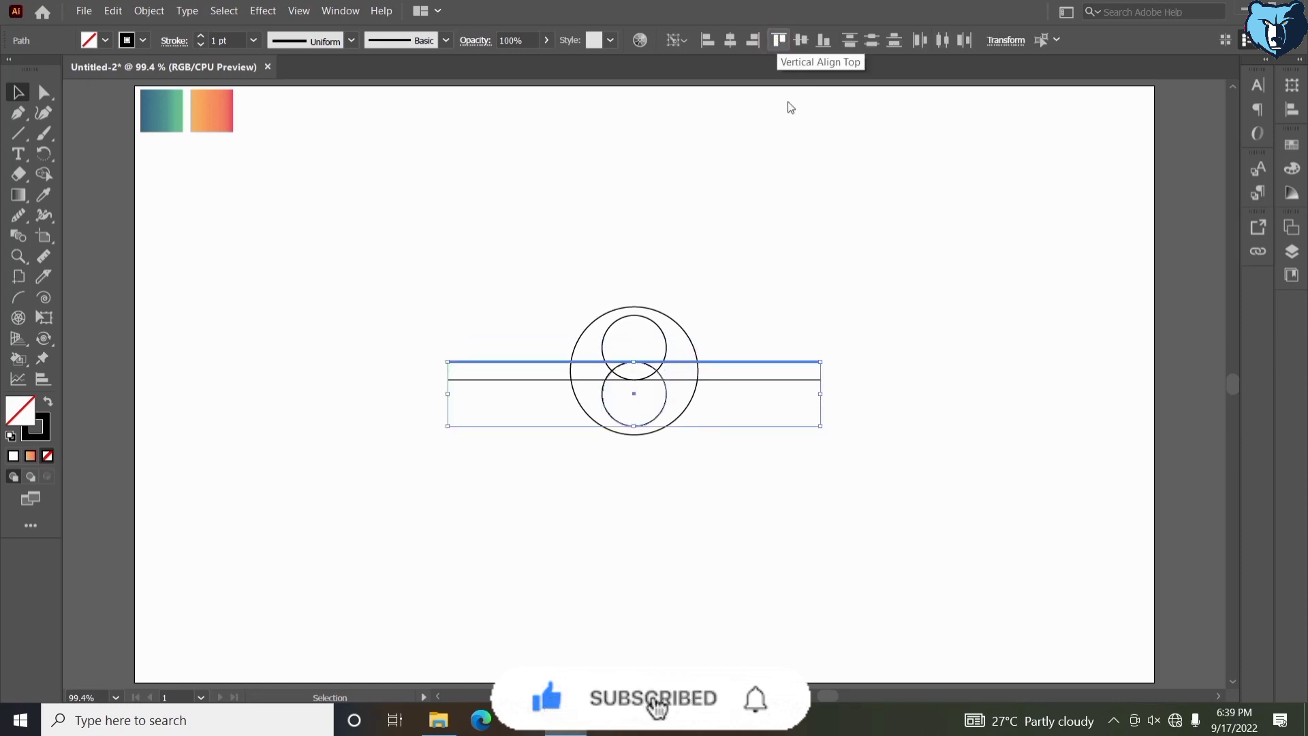
pyautogui.click(798, 214)
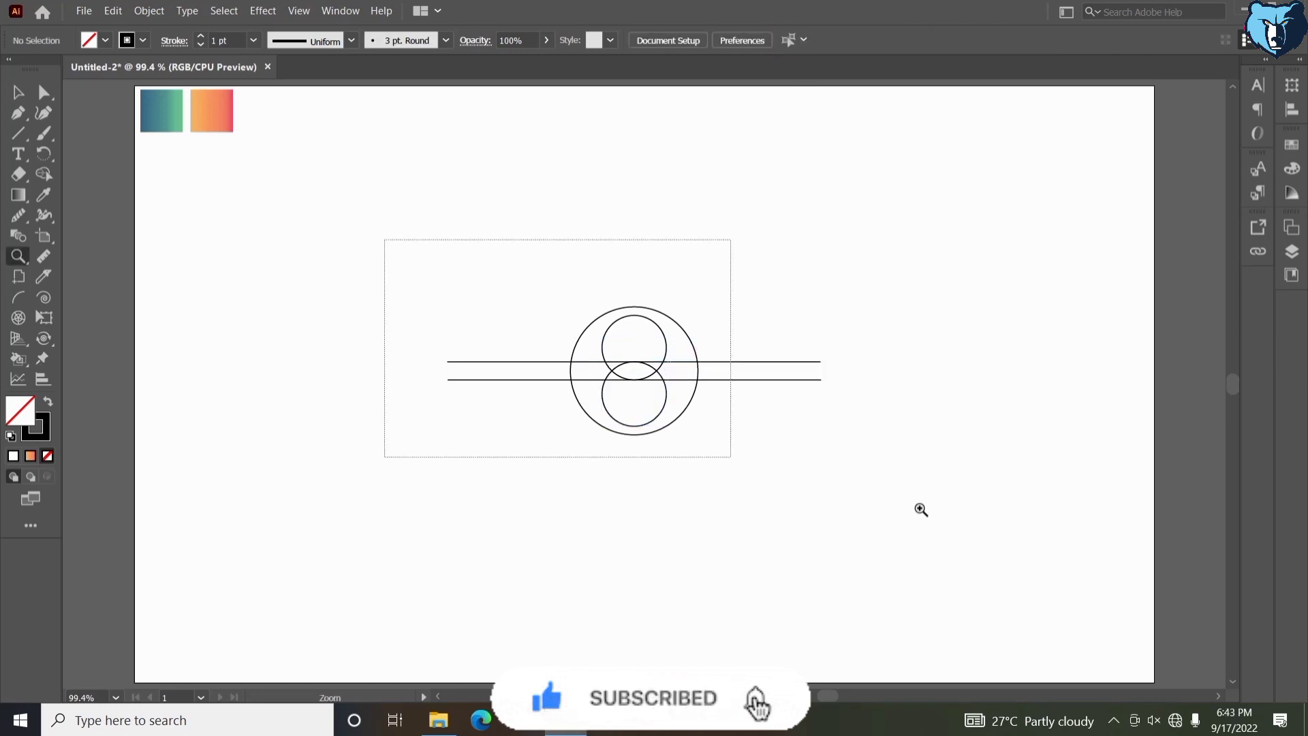
# Nudge the upper small circle left until it touches the inside of the large circle.
pyautogui.moveTo(924, 515); pyautogui.dragTo(924, 516)
pyautogui.press('v')
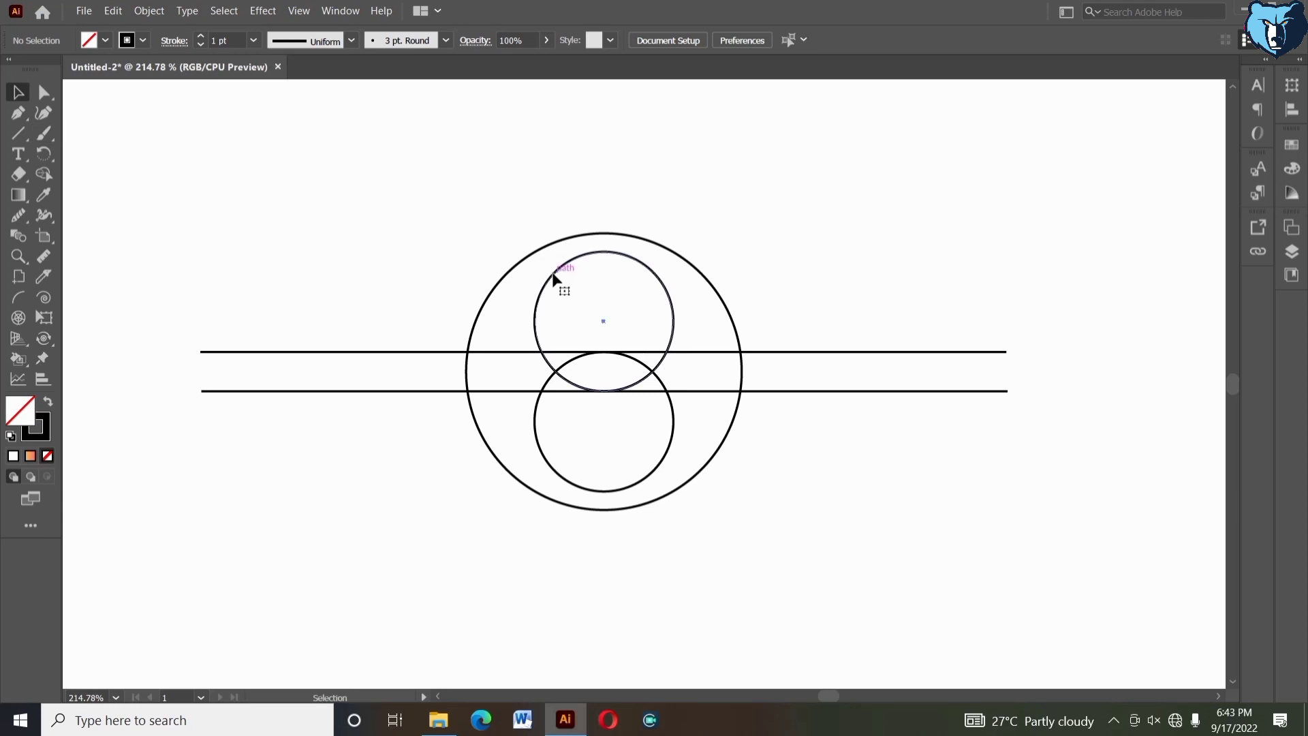
pyautogui.click(592, 247)
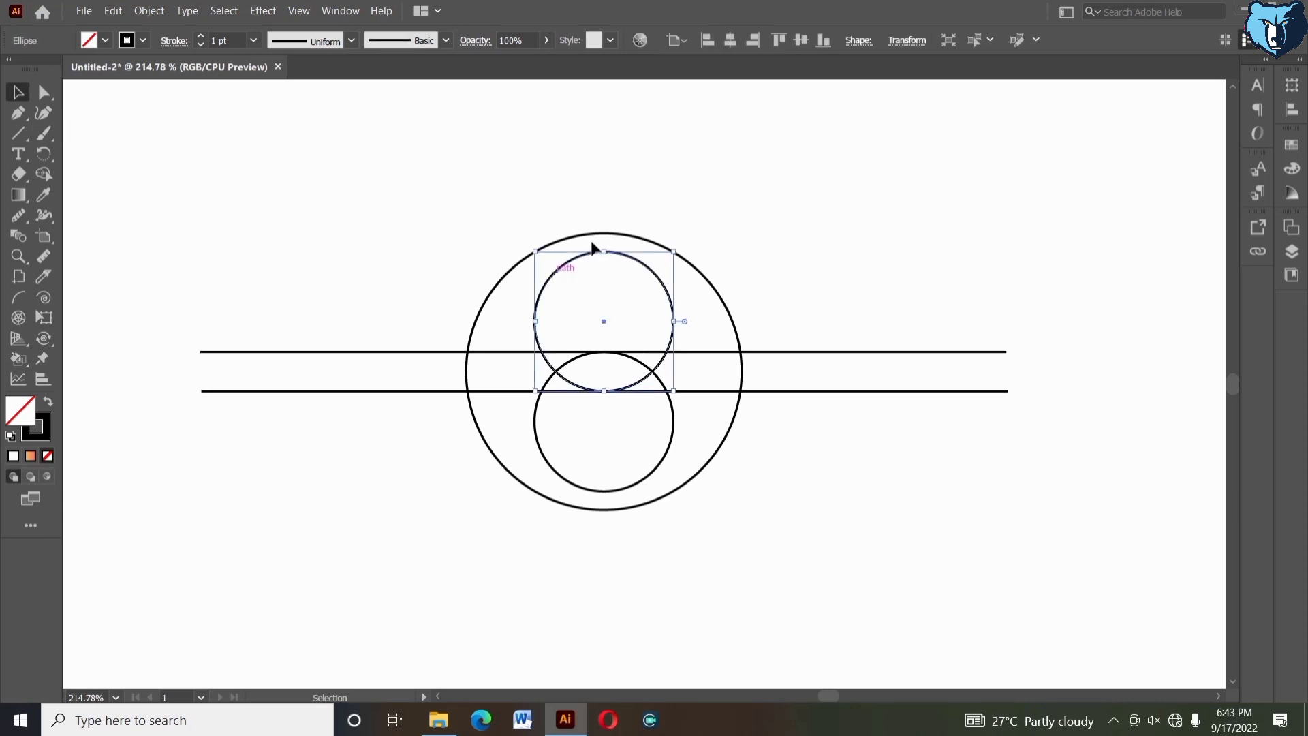
pyautogui.press('Left')
pyautogui.press('Left')
pyautogui.press('Left')
pyautogui.press('Left')
pyautogui.press('Left')
pyautogui.press('Left')
pyautogui.press('Left')
pyautogui.press('Left')
pyautogui.press('Left')
pyautogui.press('Left')
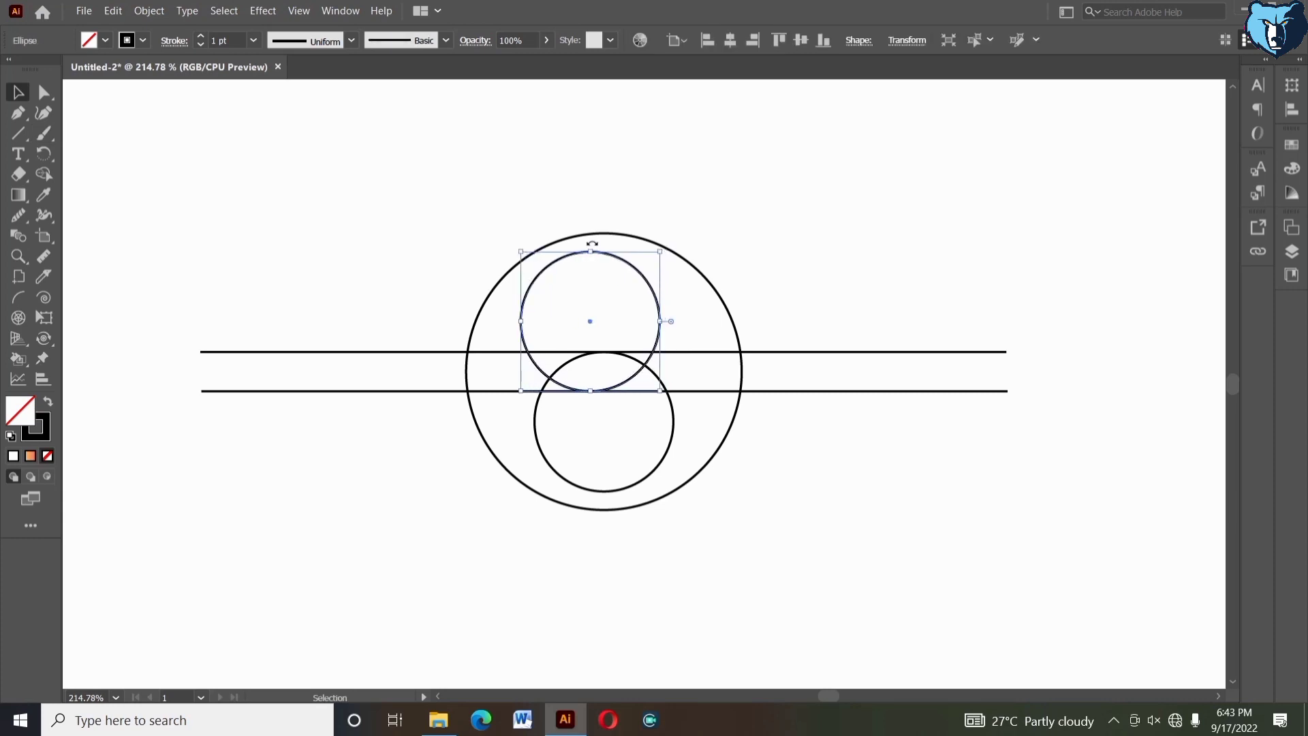
pyautogui.press('Left')
pyautogui.press('Left')
pyautogui.press('Left')
pyautogui.press('Left')
pyautogui.press('Left')
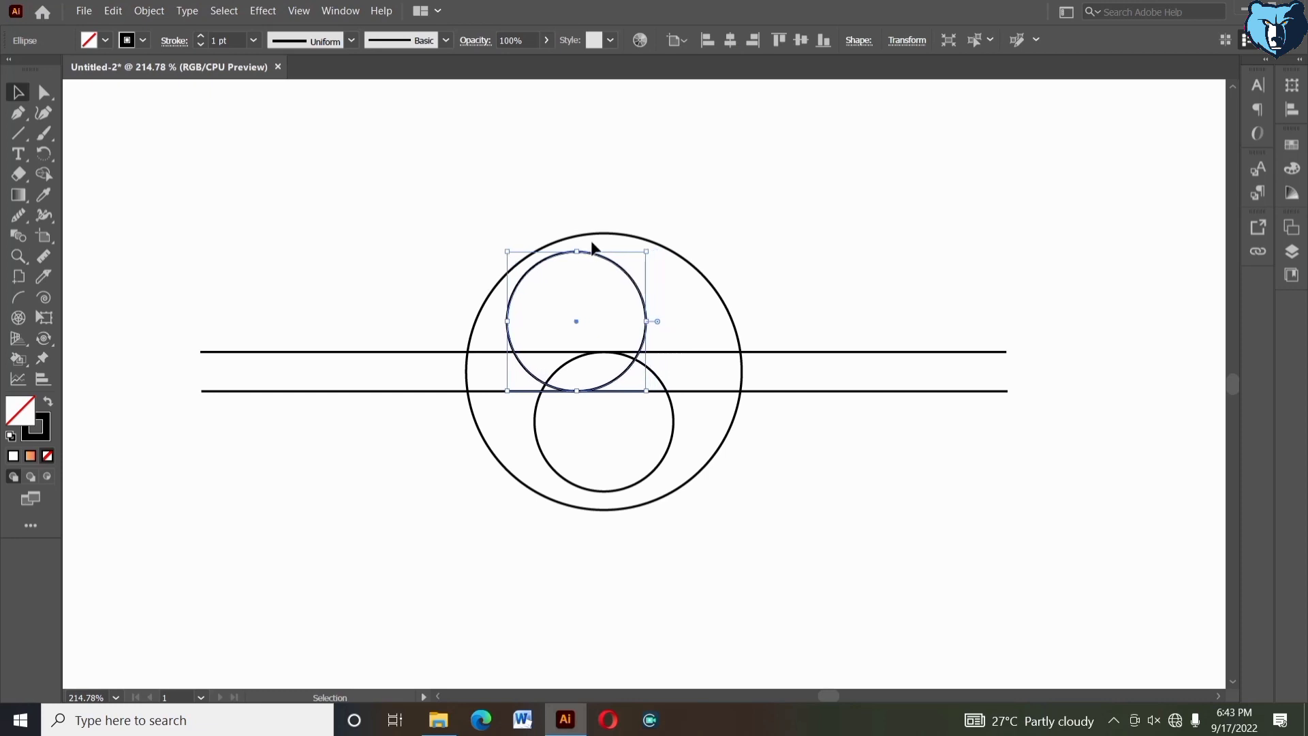
pyautogui.press('Left')
pyautogui.press('Left')
pyautogui.press('Left')
pyautogui.press('Left')
pyautogui.press('Left')
pyautogui.press('Left')
pyautogui.press('Left')
pyautogui.press('Left')
pyautogui.press('Left')
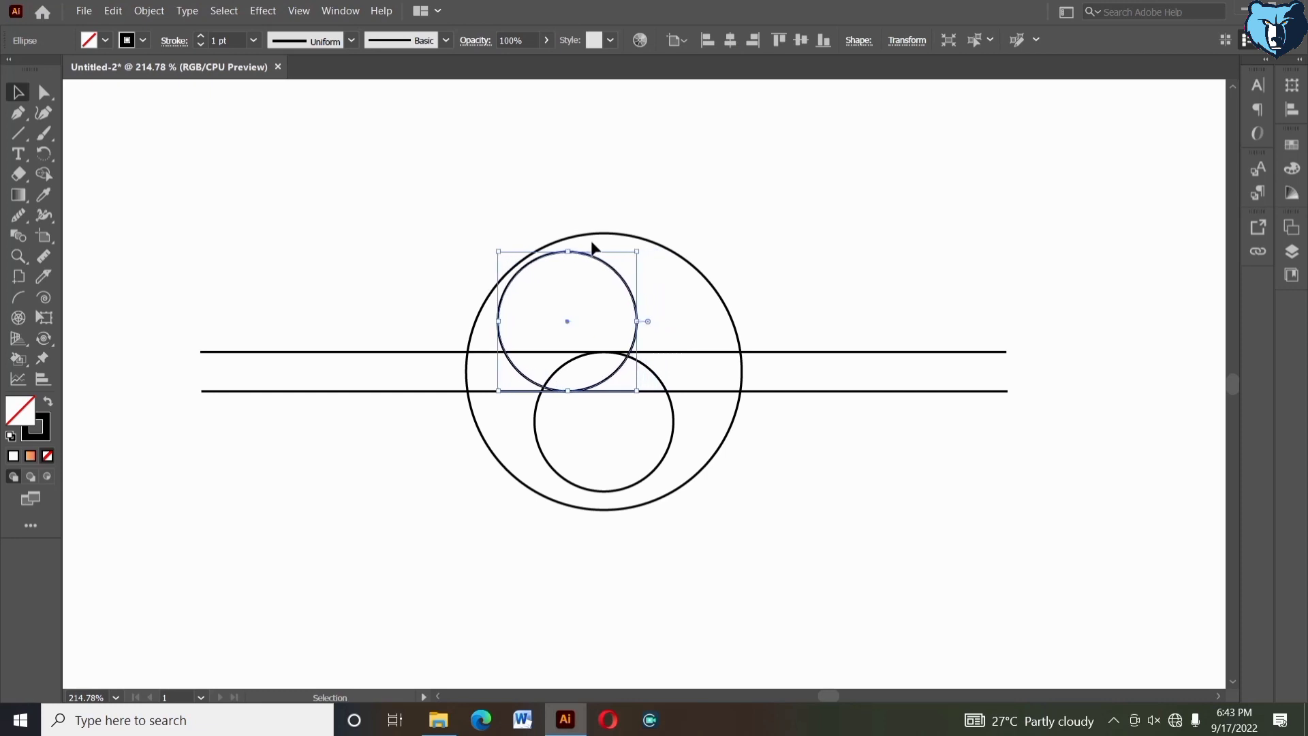
pyautogui.press('Left')
pyautogui.press('Left')
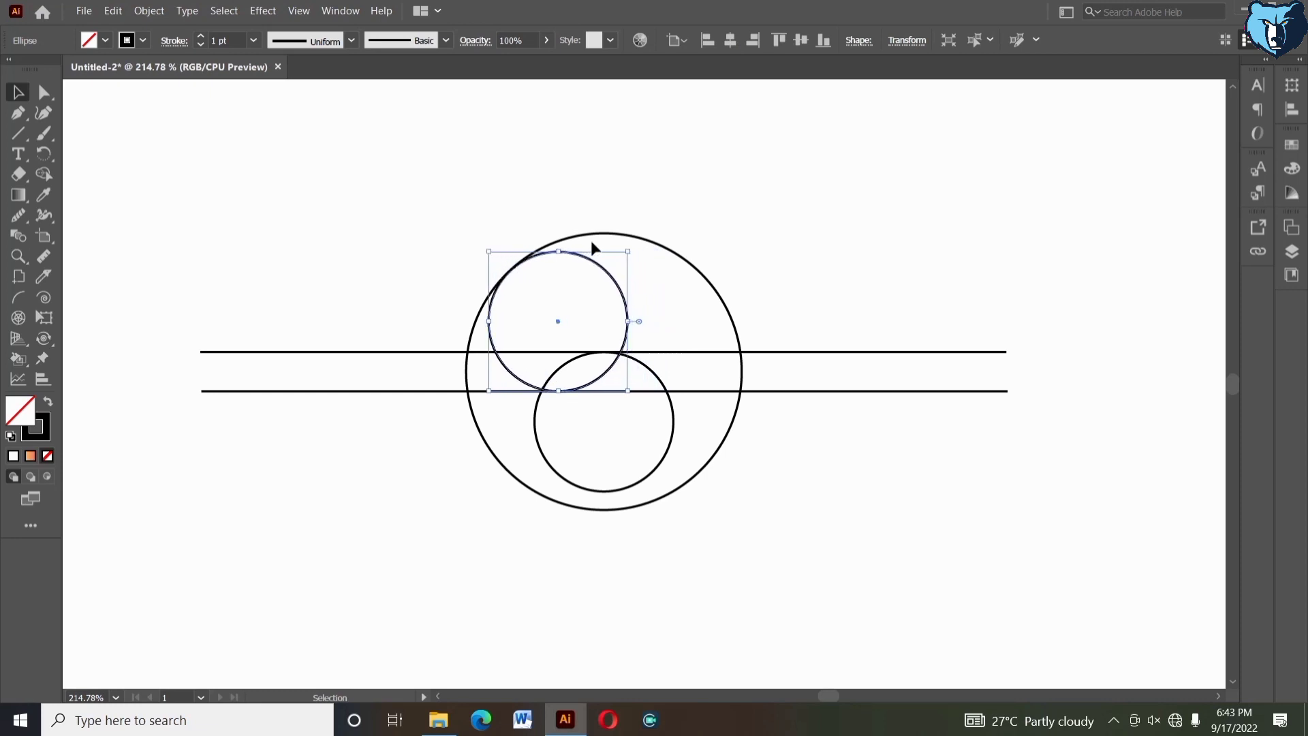
# Nudge the lower small circle right until it touches the inside of the large circle.
pyautogui.click(641, 362)
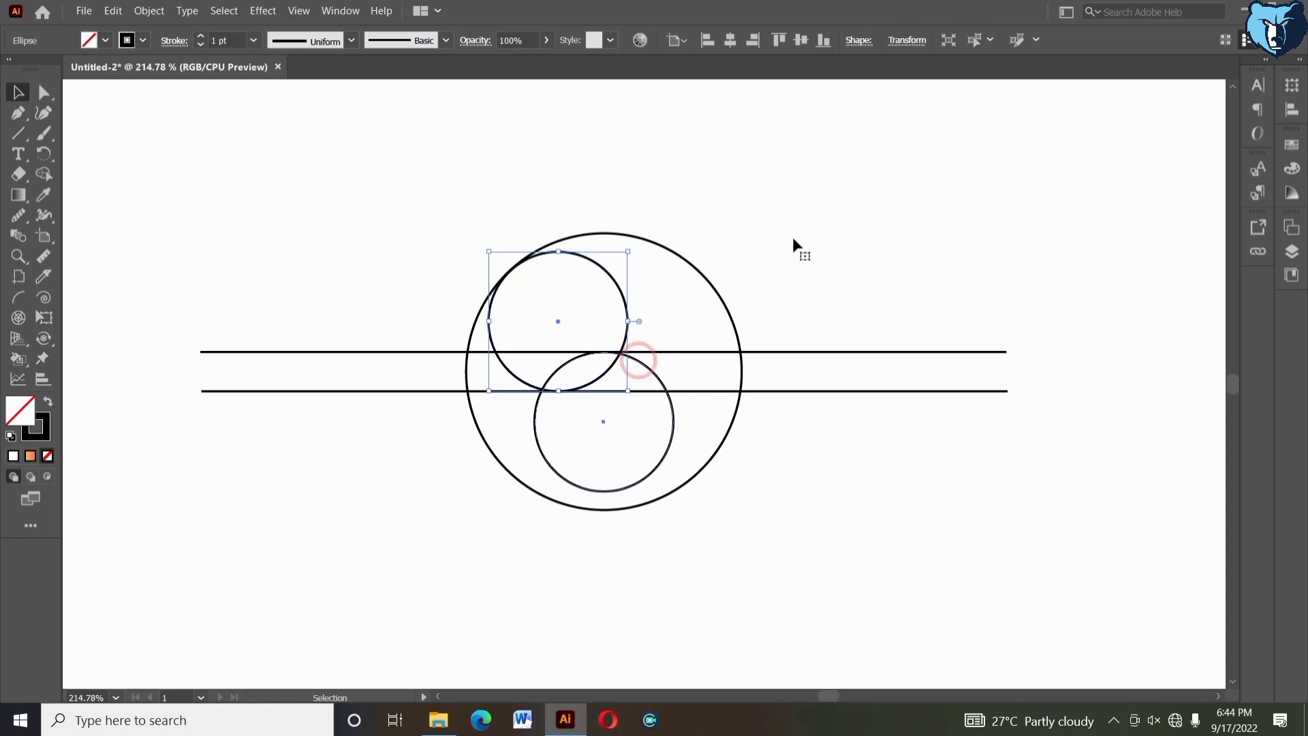
pyautogui.press('Right')
pyautogui.press('Right')
pyautogui.press('Right')
pyautogui.press('Right')
pyautogui.press('Right')
pyautogui.press('Right')
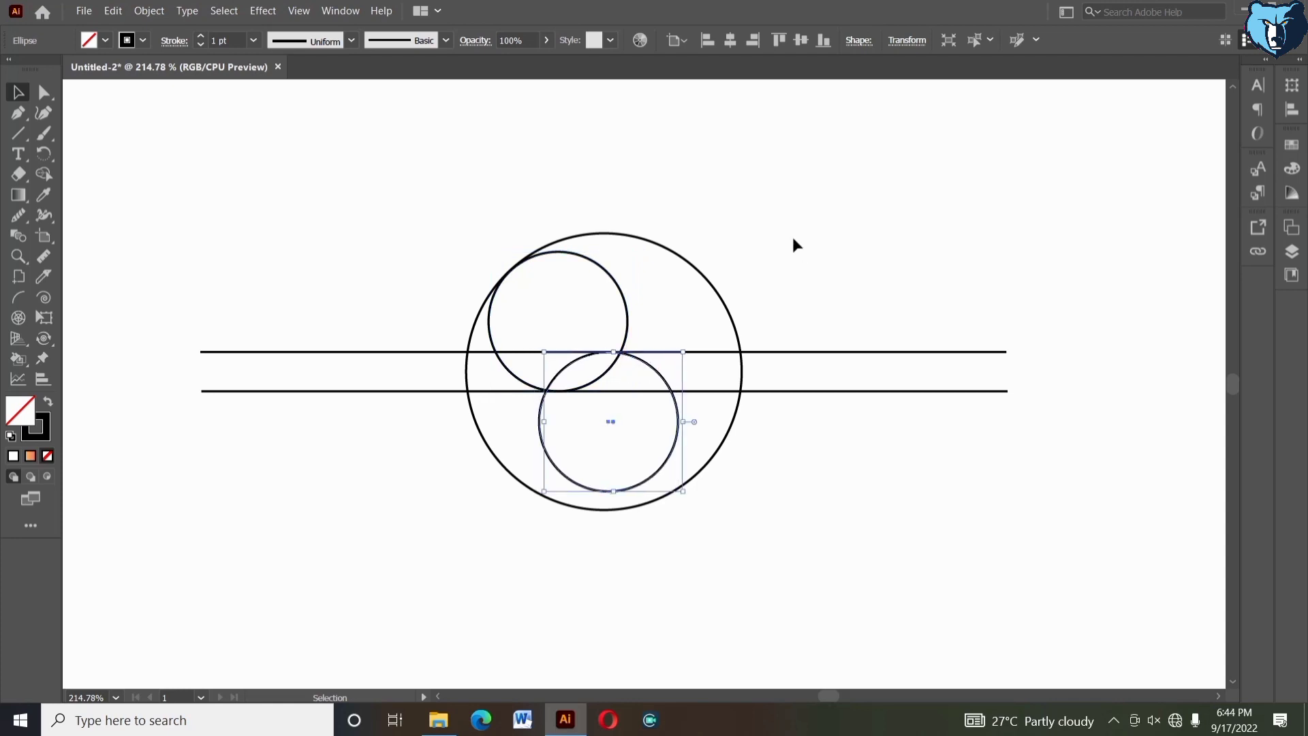
pyautogui.press('Right')
pyautogui.press('Right')
pyautogui.press('Right')
pyautogui.press('Right')
pyautogui.press('Right')
pyautogui.press('Right')
pyautogui.press('Right')
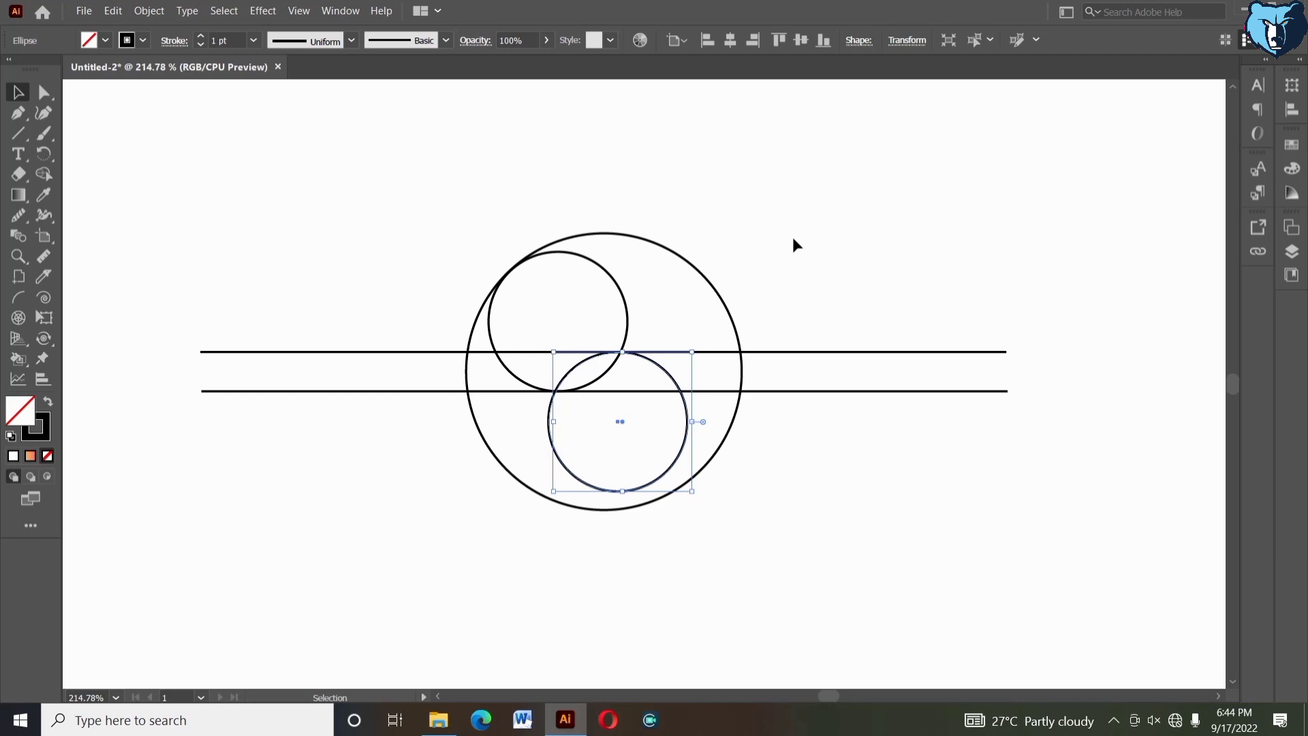
pyautogui.press('Right')
pyautogui.press('Right')
pyautogui.press('Right')
pyautogui.press('Right')
pyautogui.press('Right')
pyautogui.press('Right')
pyautogui.press('Right')
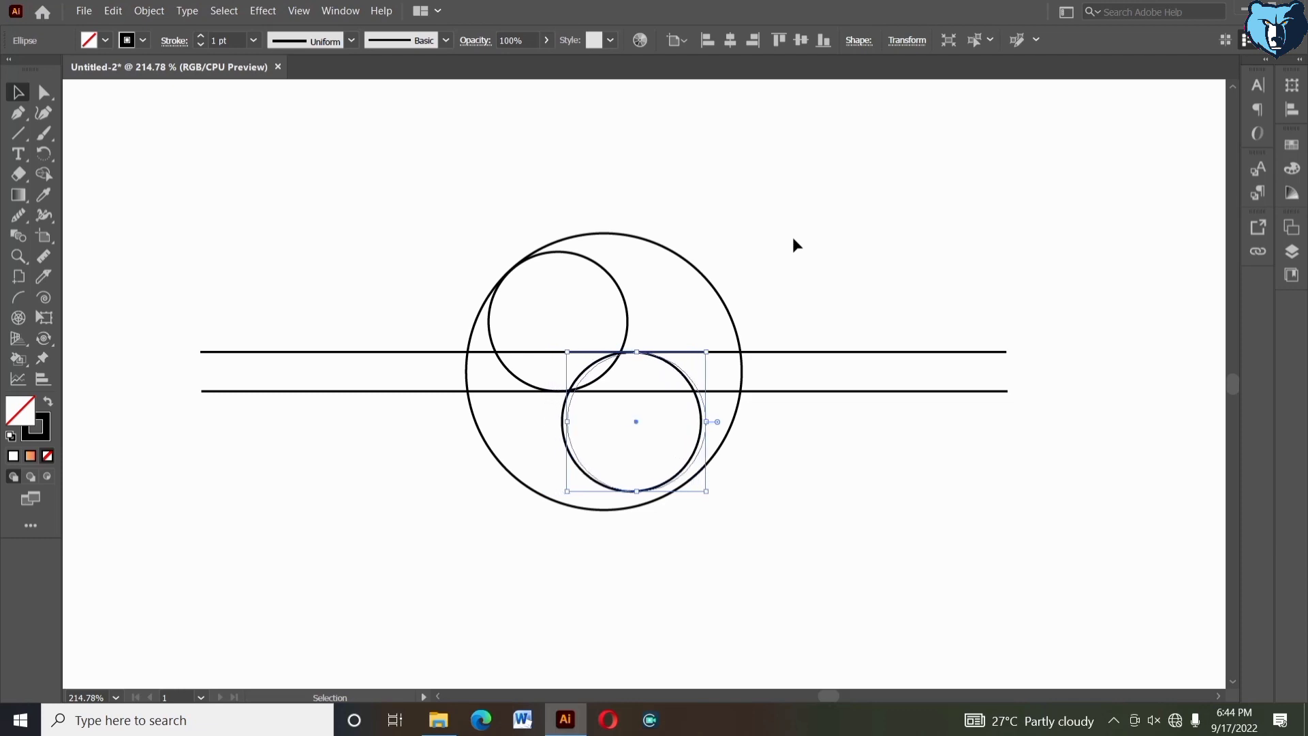
pyautogui.press('Right')
pyautogui.press('Right')
pyautogui.press('Right')
pyautogui.press('Right')
pyautogui.press('Right')
pyautogui.press('Right')
pyautogui.press('Right')
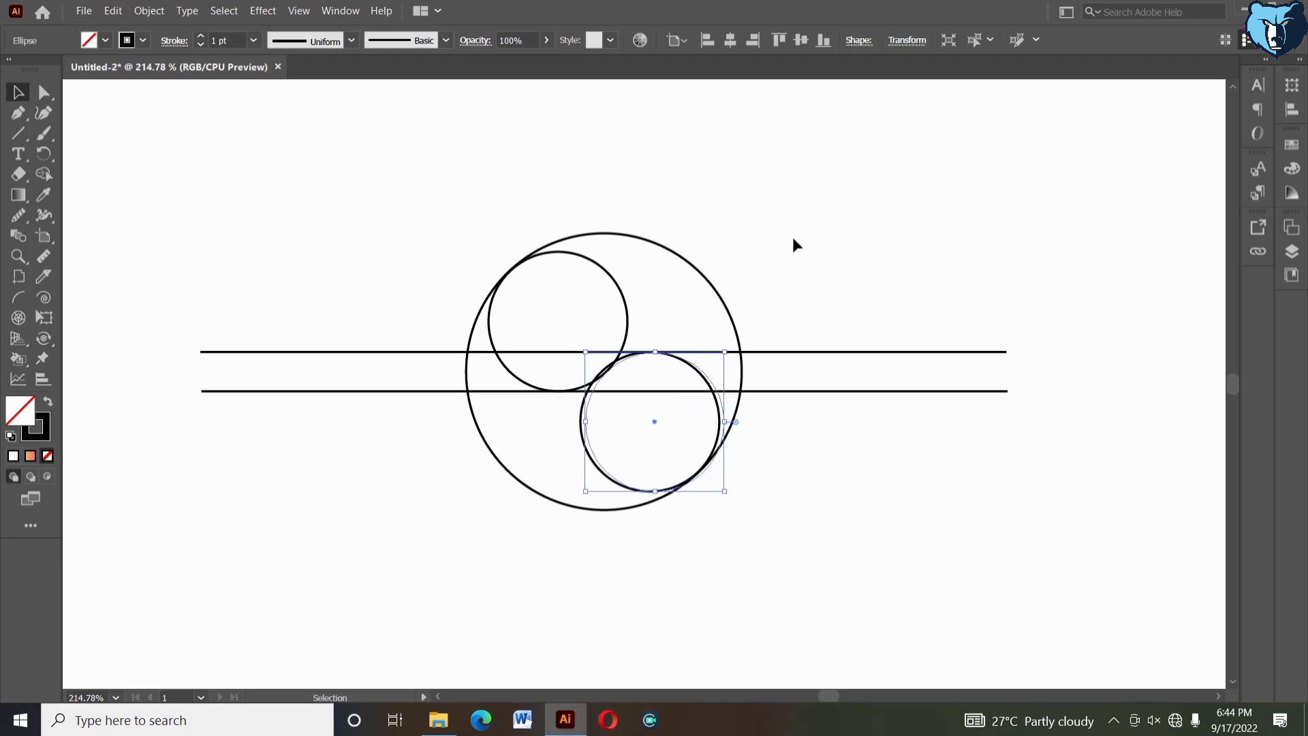
pyautogui.press('Right')
pyautogui.press('Right')
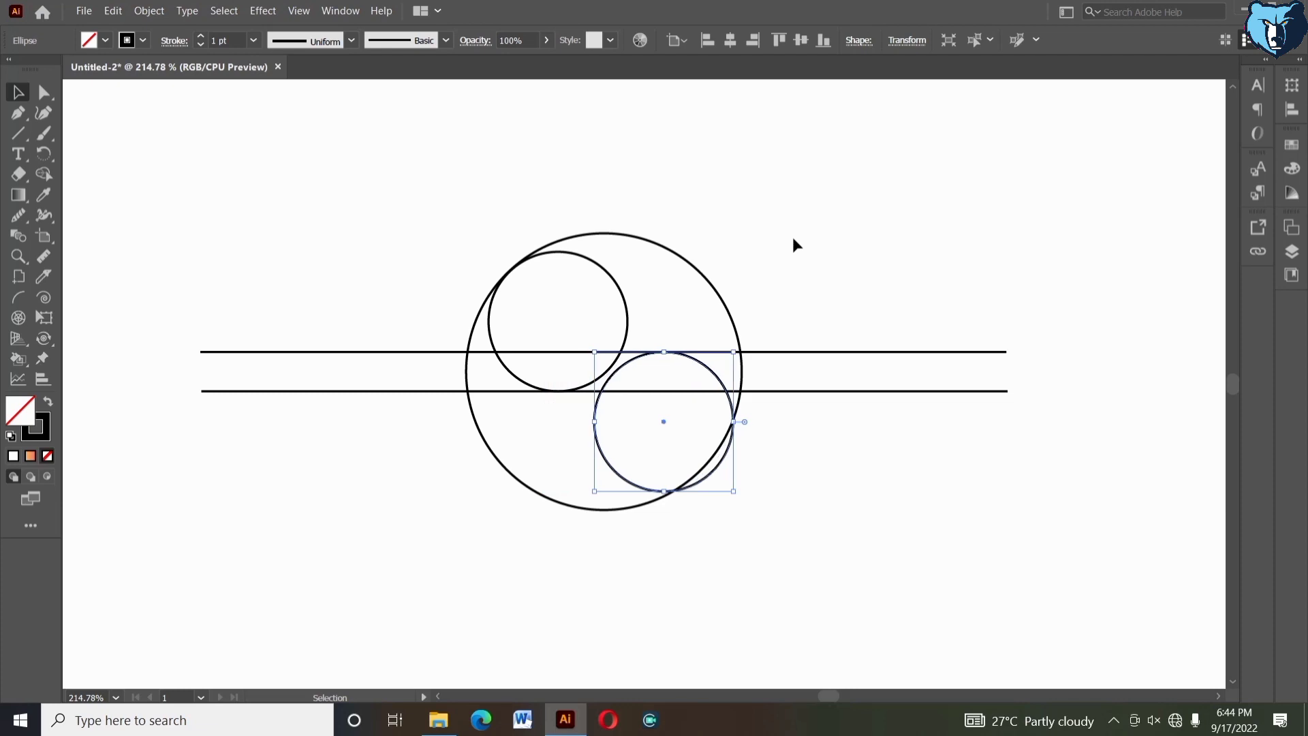
pyautogui.press('Left')
pyautogui.press('Left')
pyautogui.press('Left')
pyautogui.press('Left')
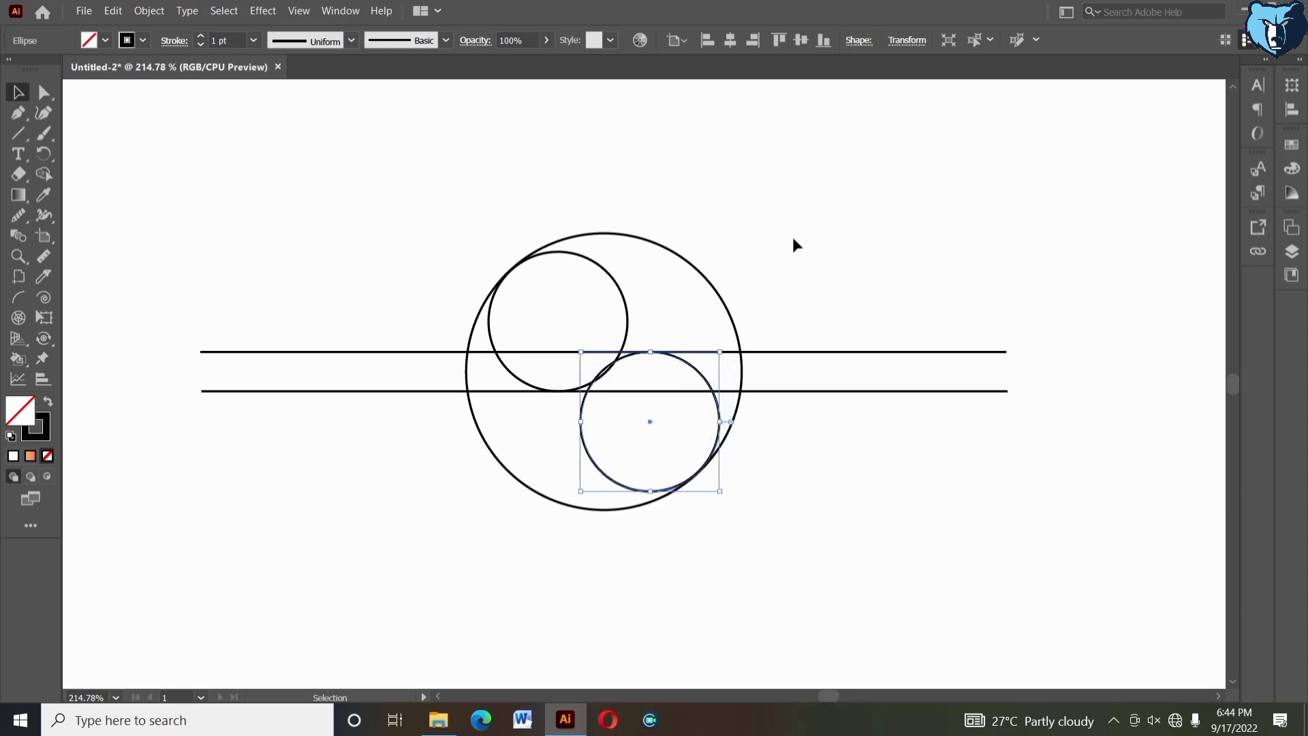
pyautogui.click(793, 237)
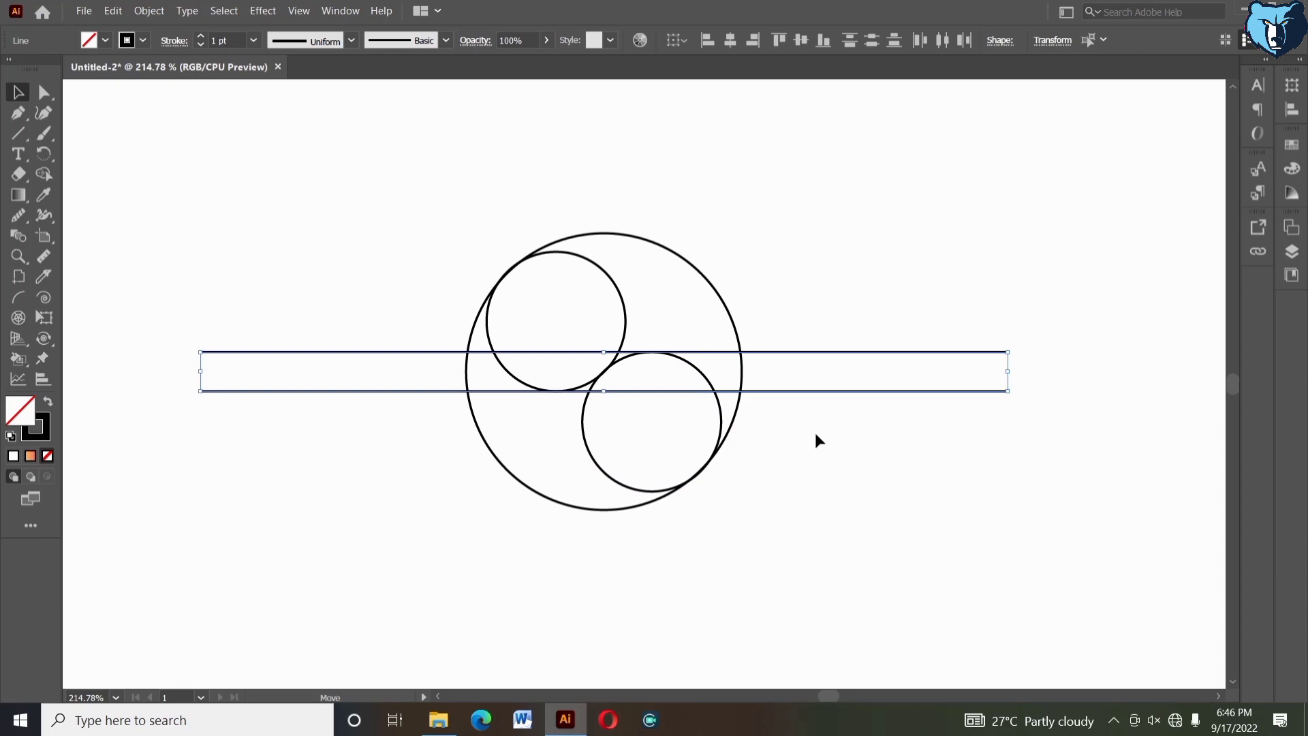
# Copy the pair of horizontal lines straight down and repeat the copy once at the same spacing.
pyautogui.moveTo(818, 439)
pyautogui.mouseDown()
pyautogui.moveTo(816, 476)
pyautogui.moveTo(809, 449)
pyautogui.mouseUp()
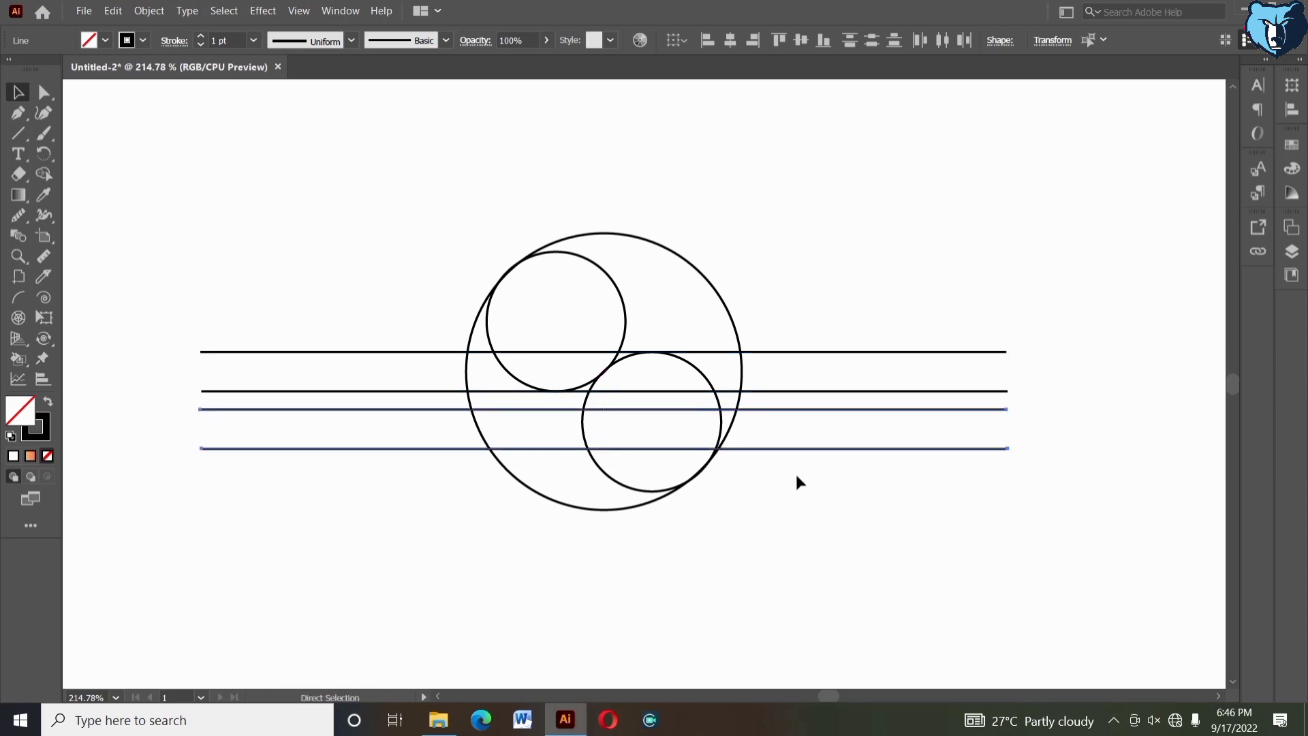
pyautogui.hotkey('ctrl', 'd')
pyautogui.click(770, 533)
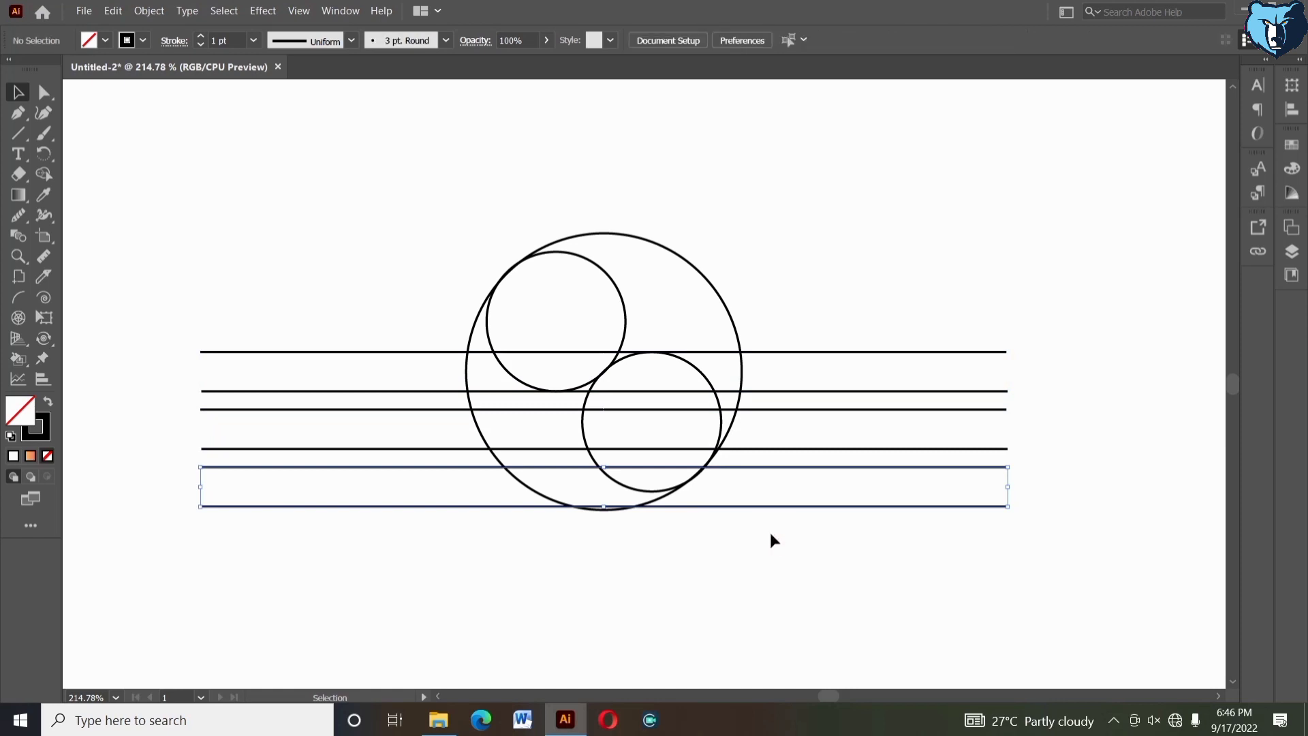
# Group the upper four horizontal lines together, and group the lowest two lines separately.
pyautogui.moveTo(911, 305); pyautogui.dragTo(958, 459)
pyautogui.rightClick(958, 458)
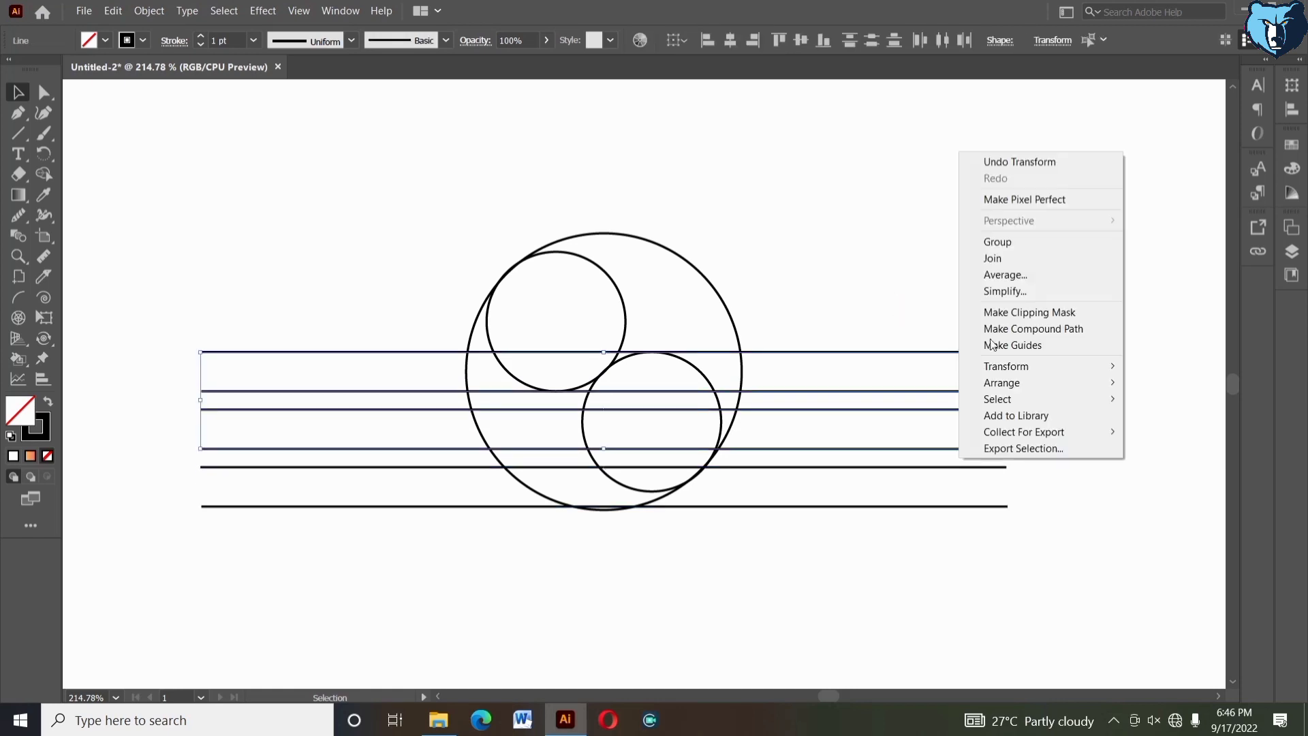
pyautogui.click(1002, 243)
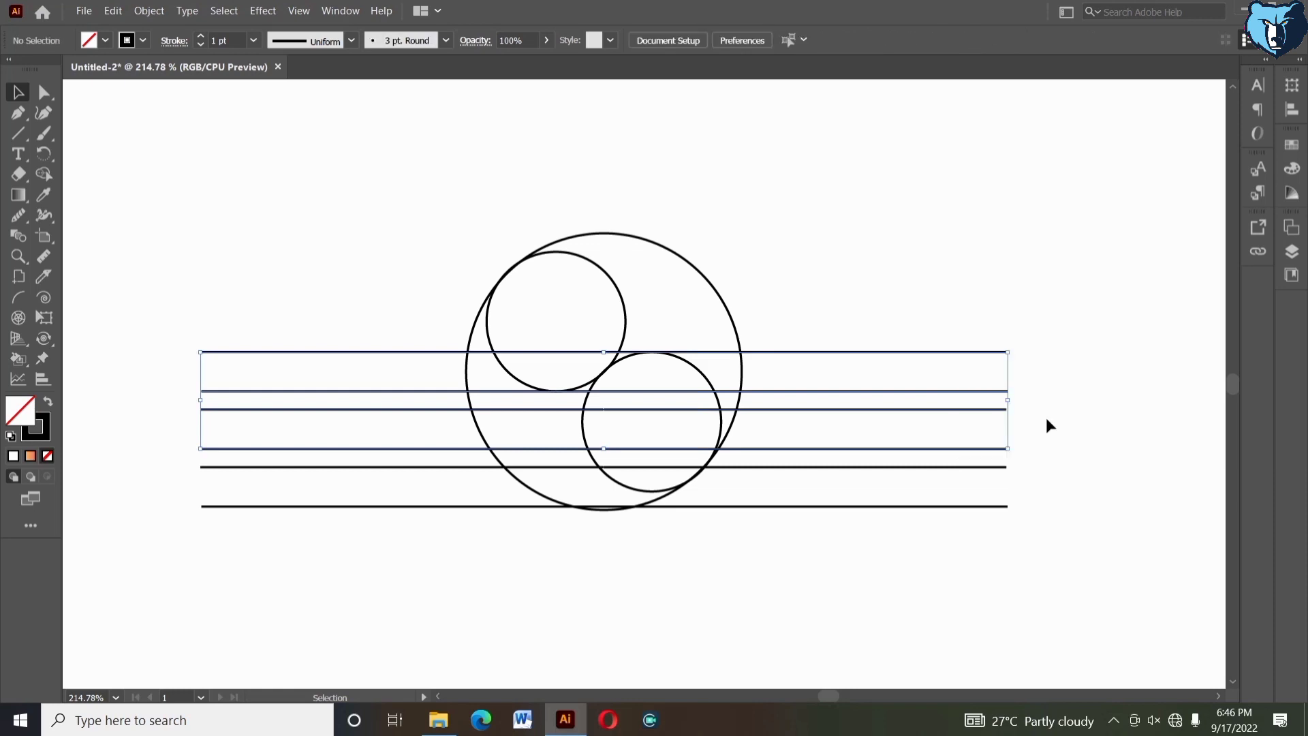
pyautogui.click(1047, 420)
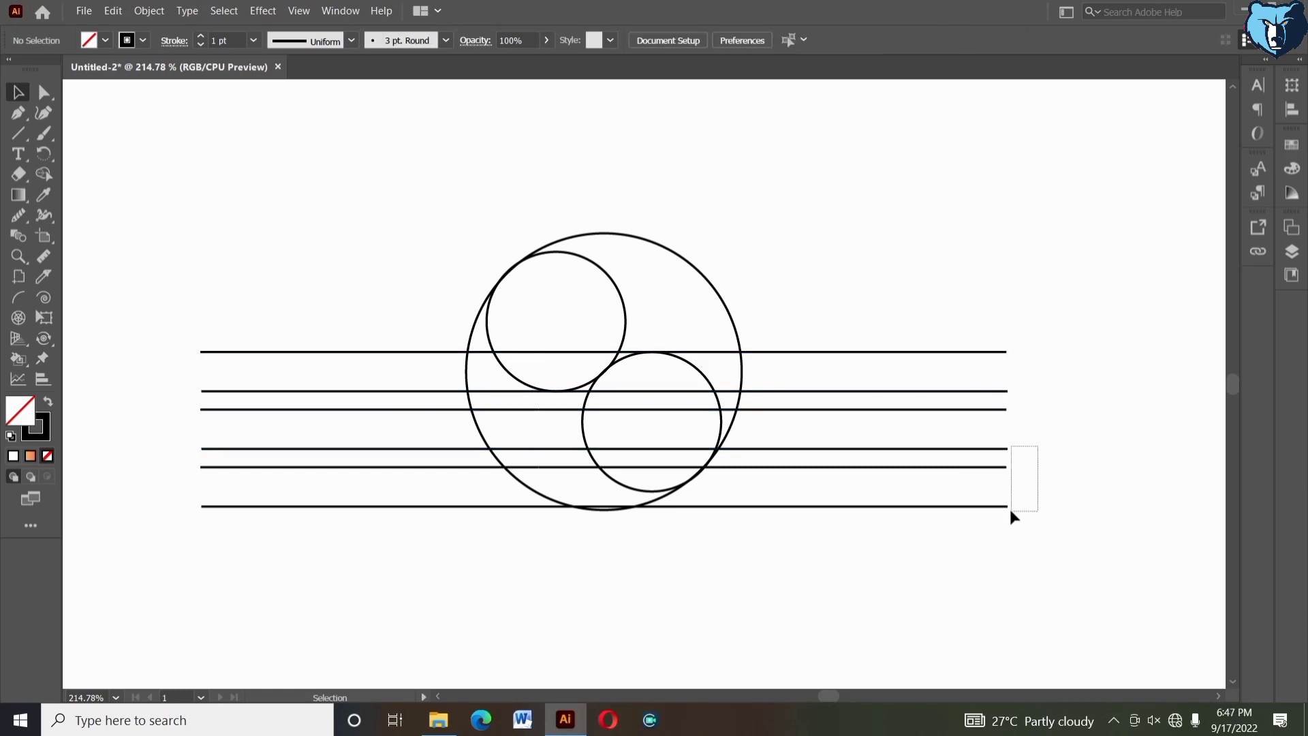
pyautogui.moveTo(1011, 511); pyautogui.dragTo(992, 463)
pyautogui.rightClick(992, 464)
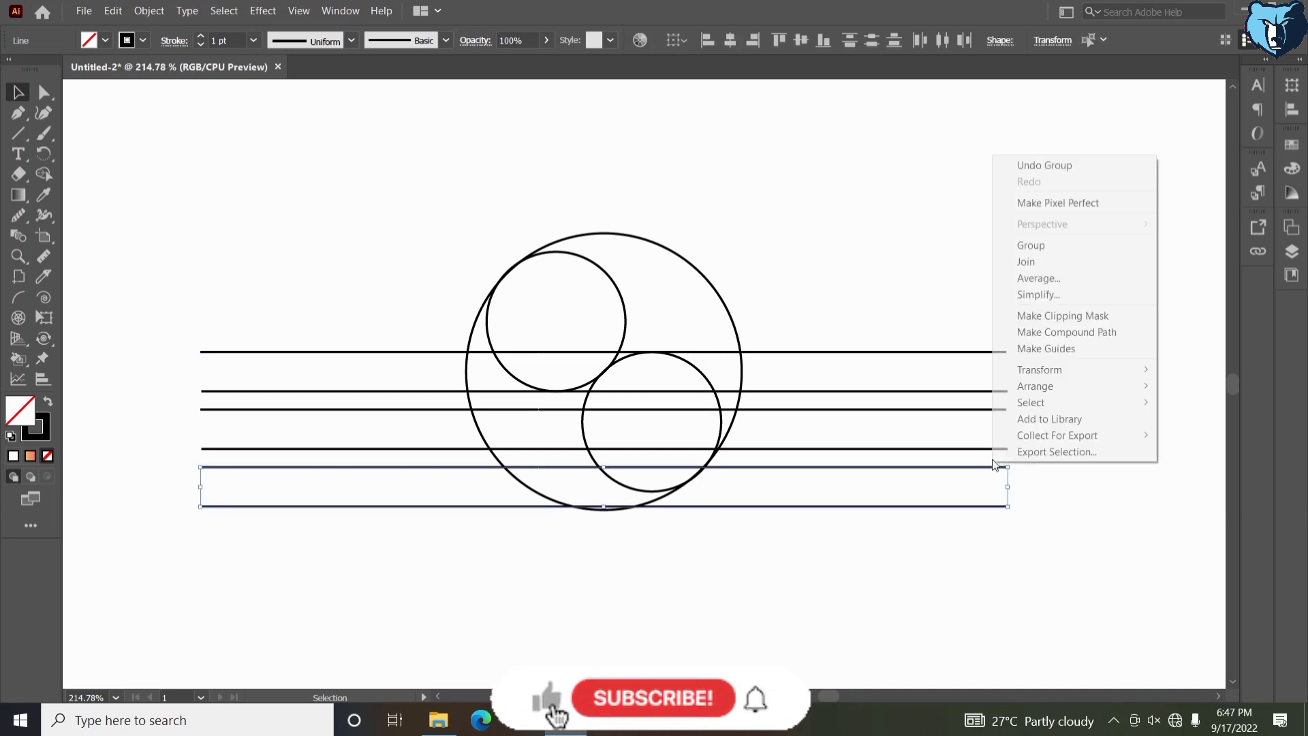
pyautogui.click(1026, 248)
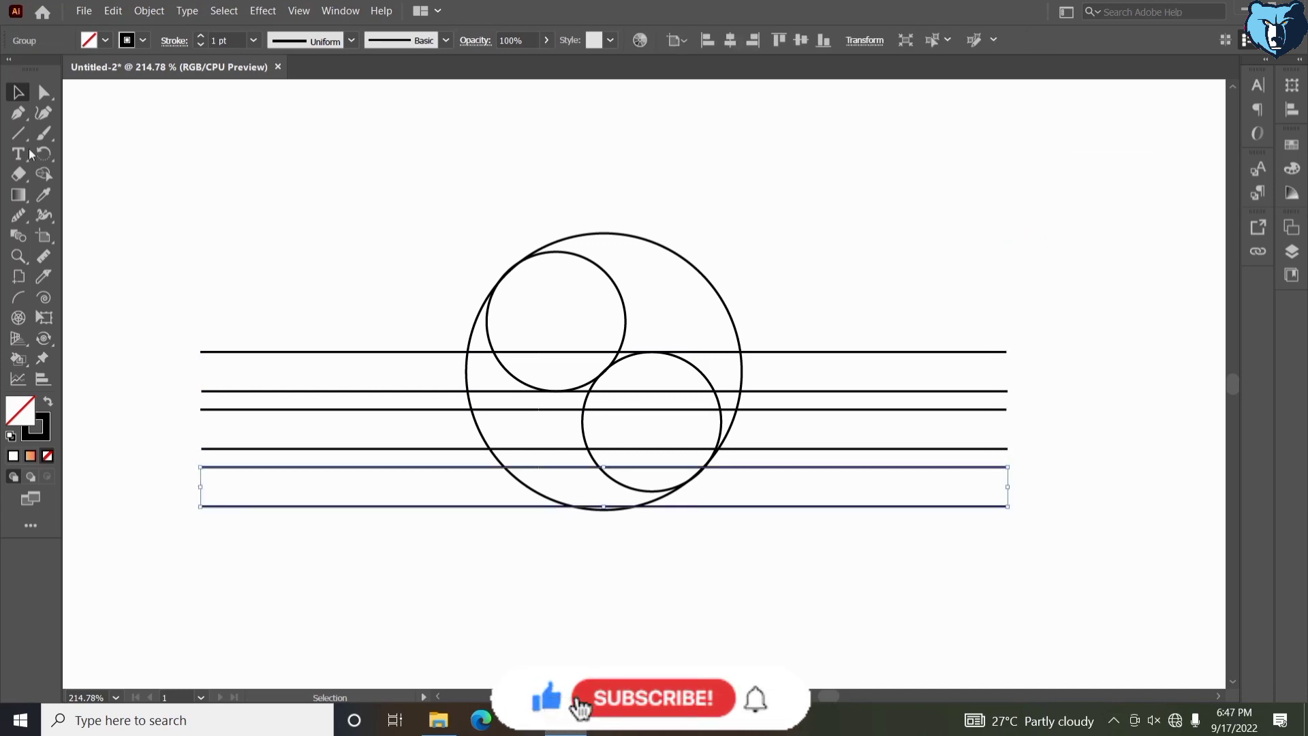
# Draw a long vertical line tangent to the large circle's left edge, extending above and below the circle.
pyautogui.press('\\')
pyautogui.moveTo(469, 179); pyautogui.dragTo(455, 643)
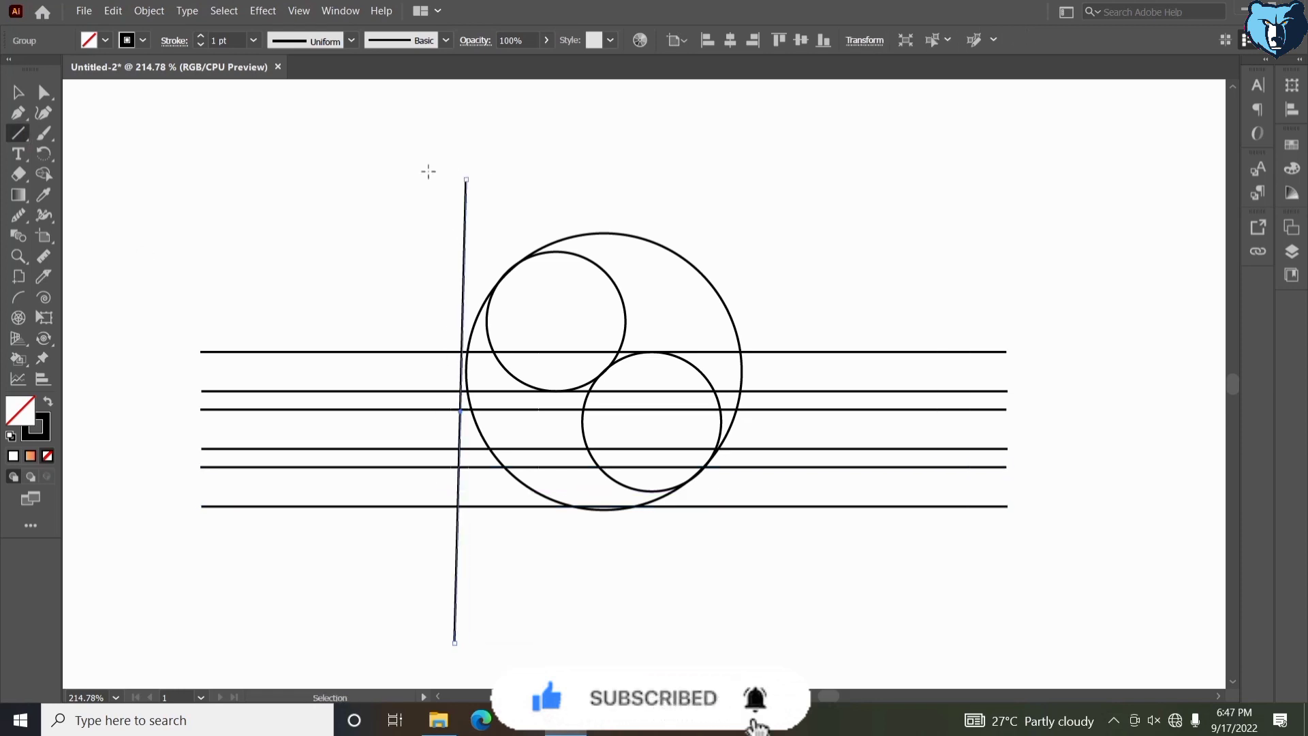
pyautogui.hotkey('ctrl', 'z')
pyautogui.click(466, 137)
pyautogui.moveTo(475, 403); pyautogui.dragTo(466, 606)
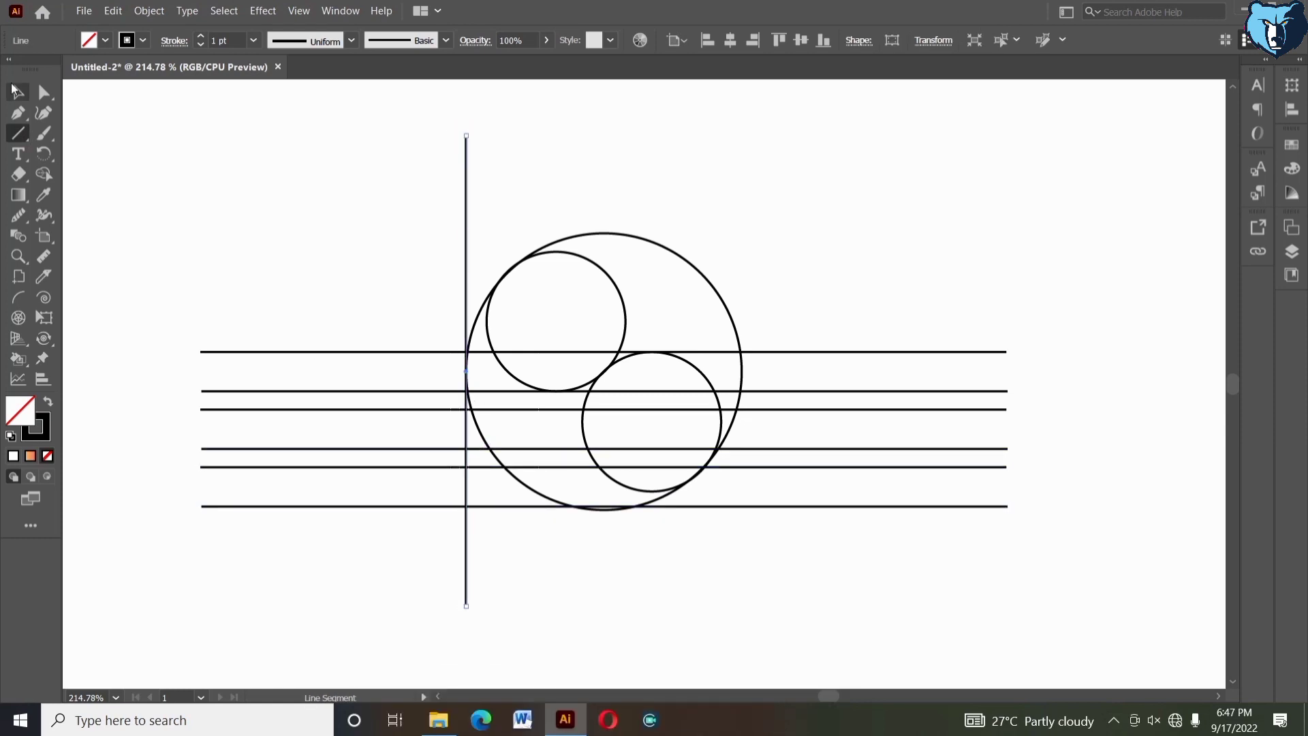
# Rotate the vertical line by -10°.
pyautogui.press('v')
pyautogui.rightClick(248, 159)
pyautogui.moveTo(327, 411)
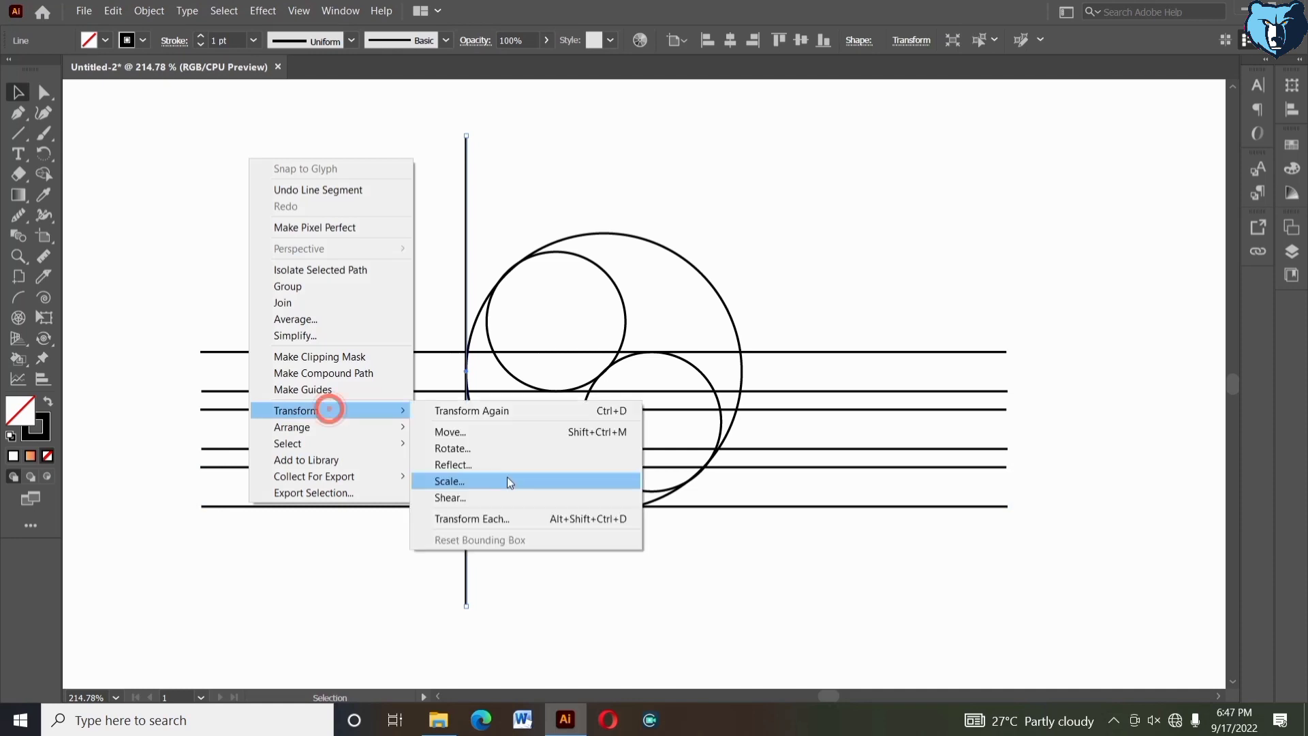
pyautogui.click(504, 448)
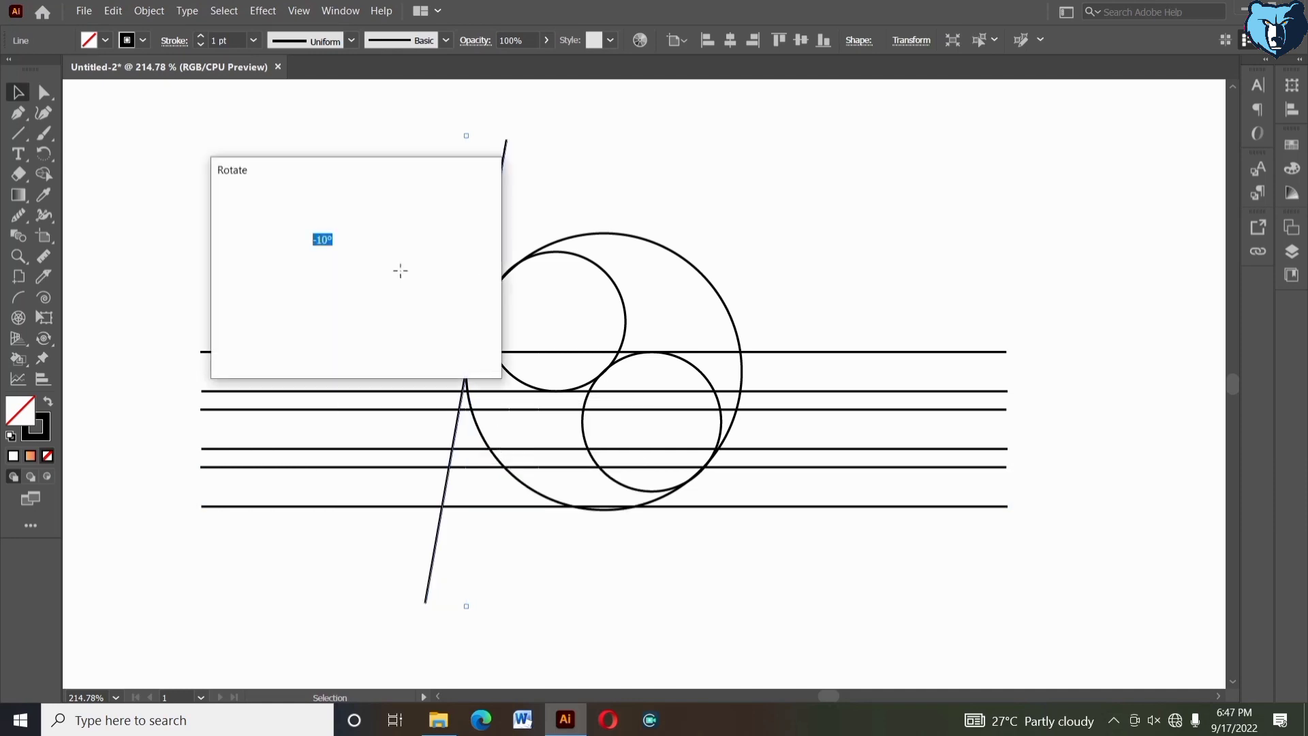
pyautogui.click(348, 342)
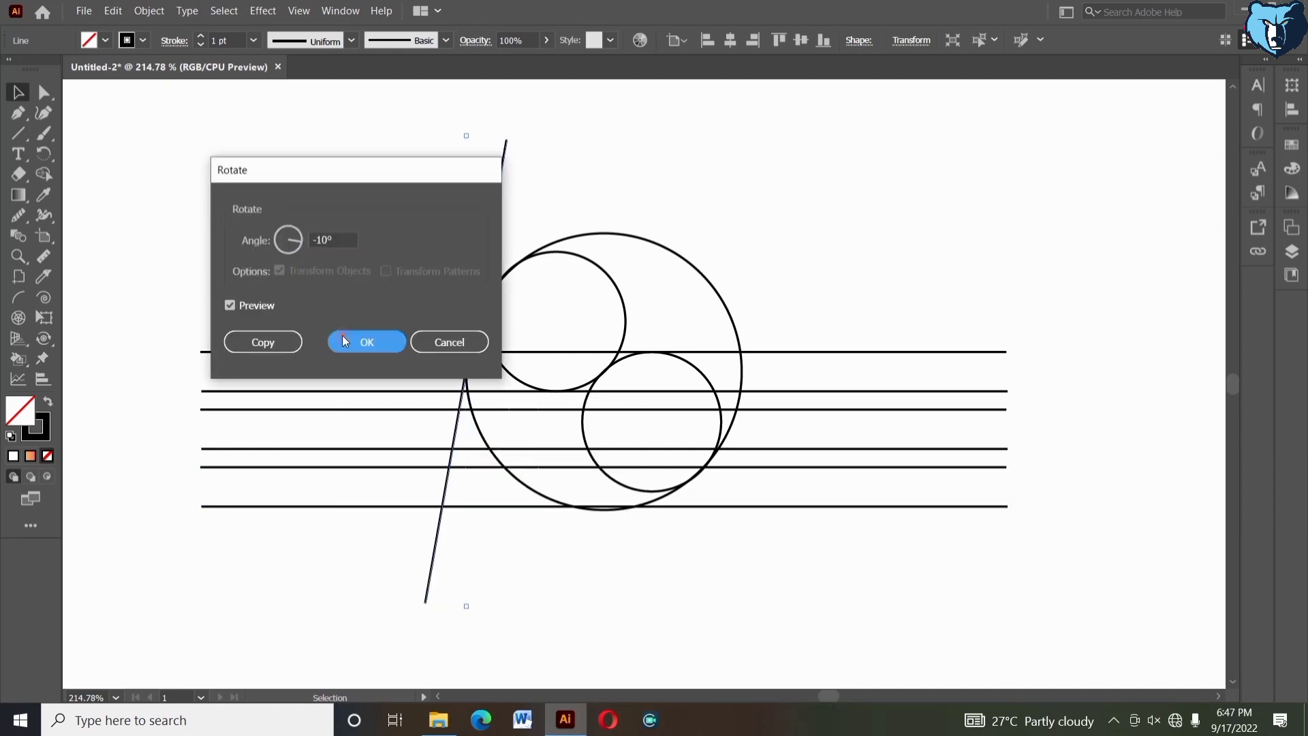
# Rotate the group of four horizontal lines by 55°.
pyautogui.moveTo(351, 301); pyautogui.dragTo(375, 450)
pyautogui.rightClick(374, 450)
pyautogui.moveTo(443, 359)
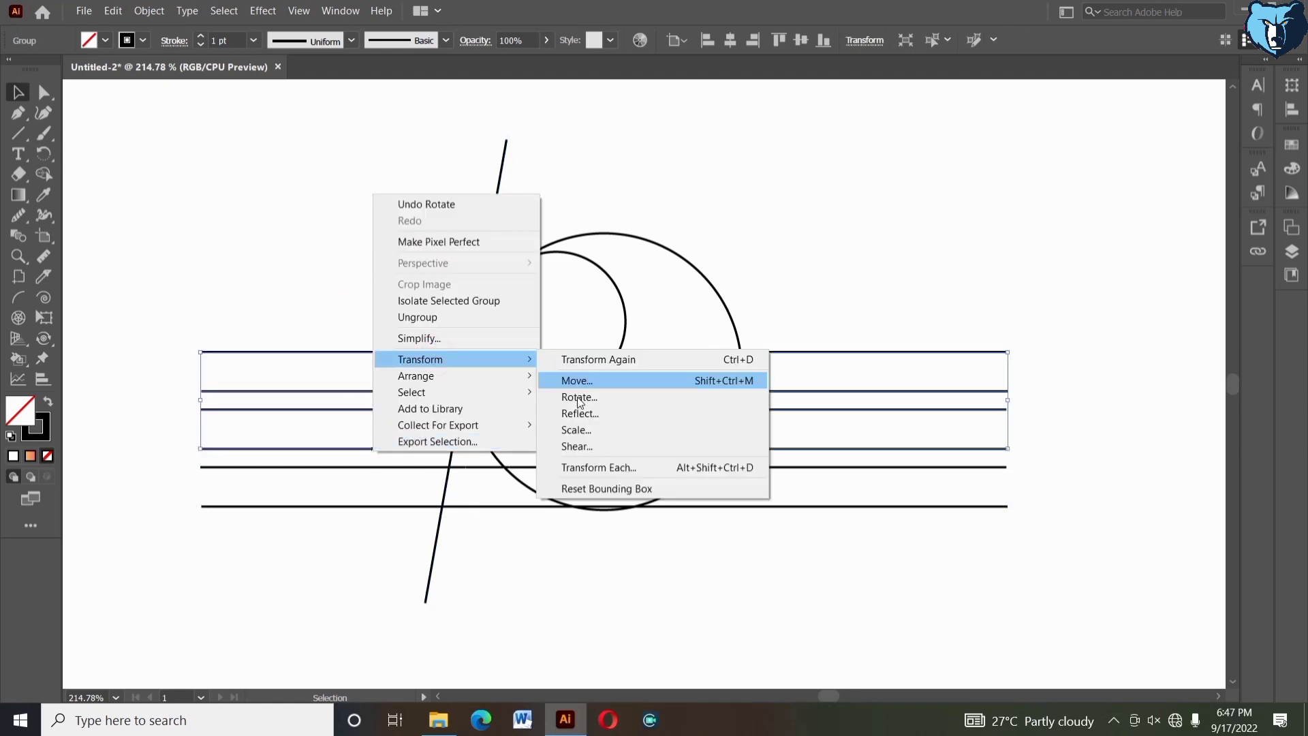
pyautogui.click(647, 419)
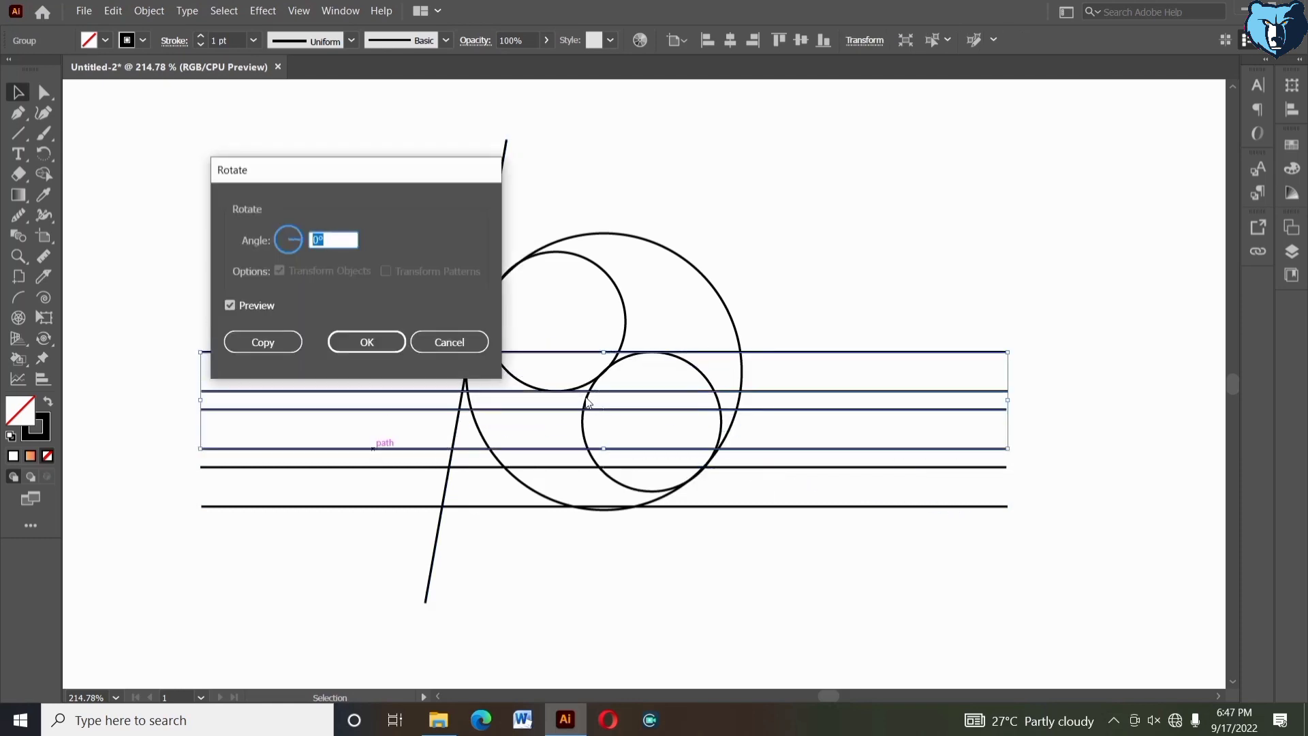
pyautogui.hotkey('shift', 'Up')
pyautogui.hotkey('shift', 'Up')
pyautogui.hotkey('shift', 'Up')
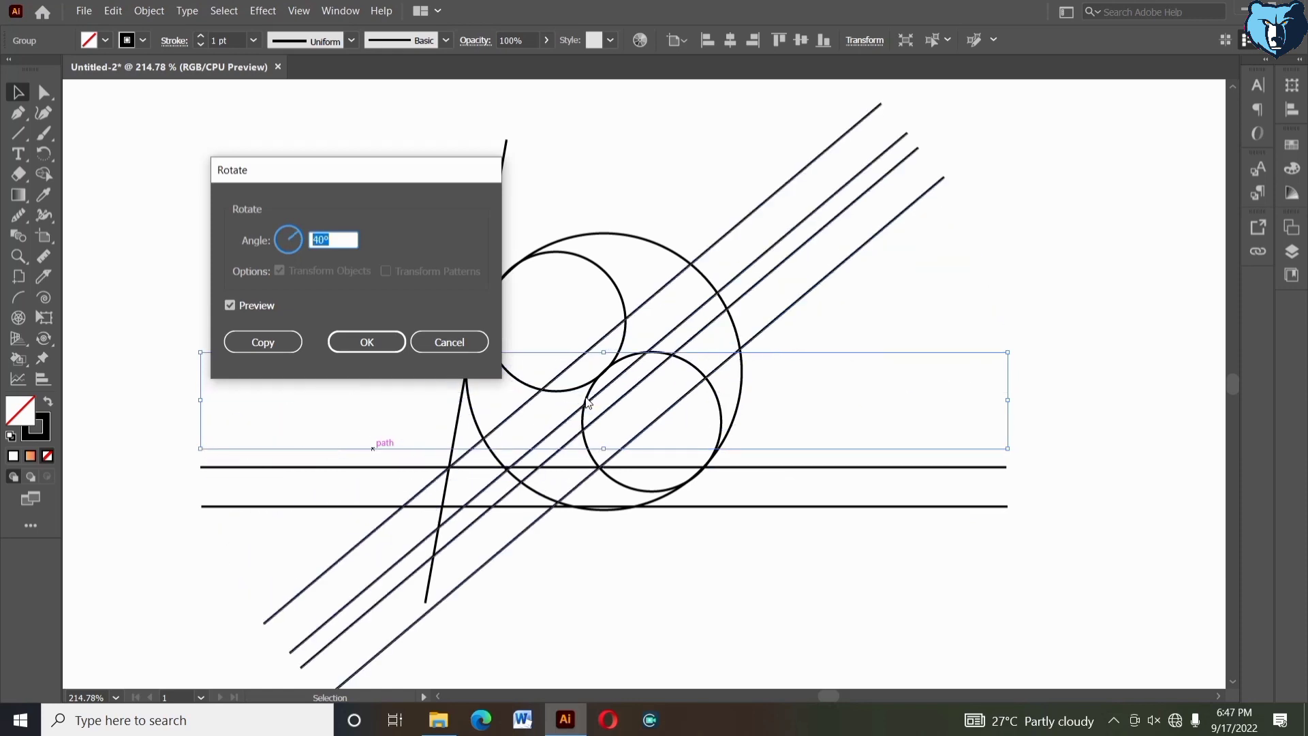
pyautogui.press('Up')
pyautogui.press('Up')
pyautogui.press('Up')
pyautogui.press('Up')
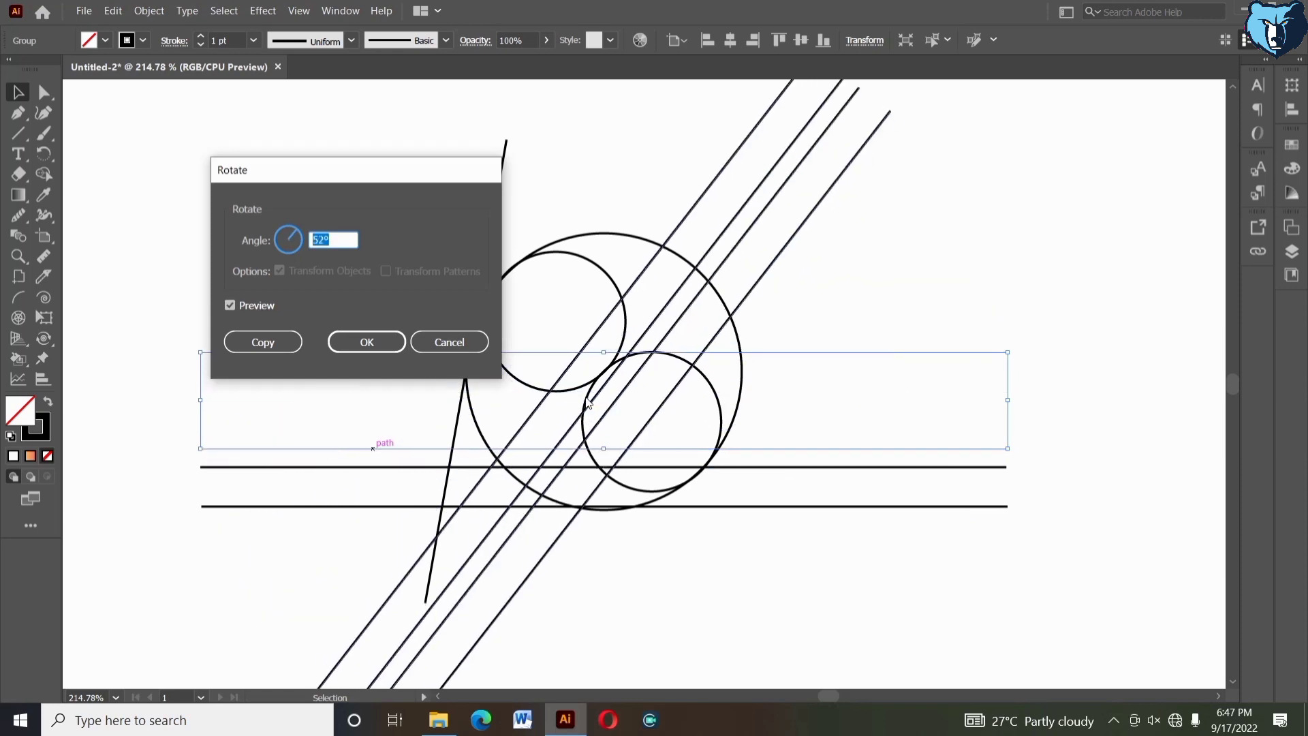
pyautogui.press('Up')
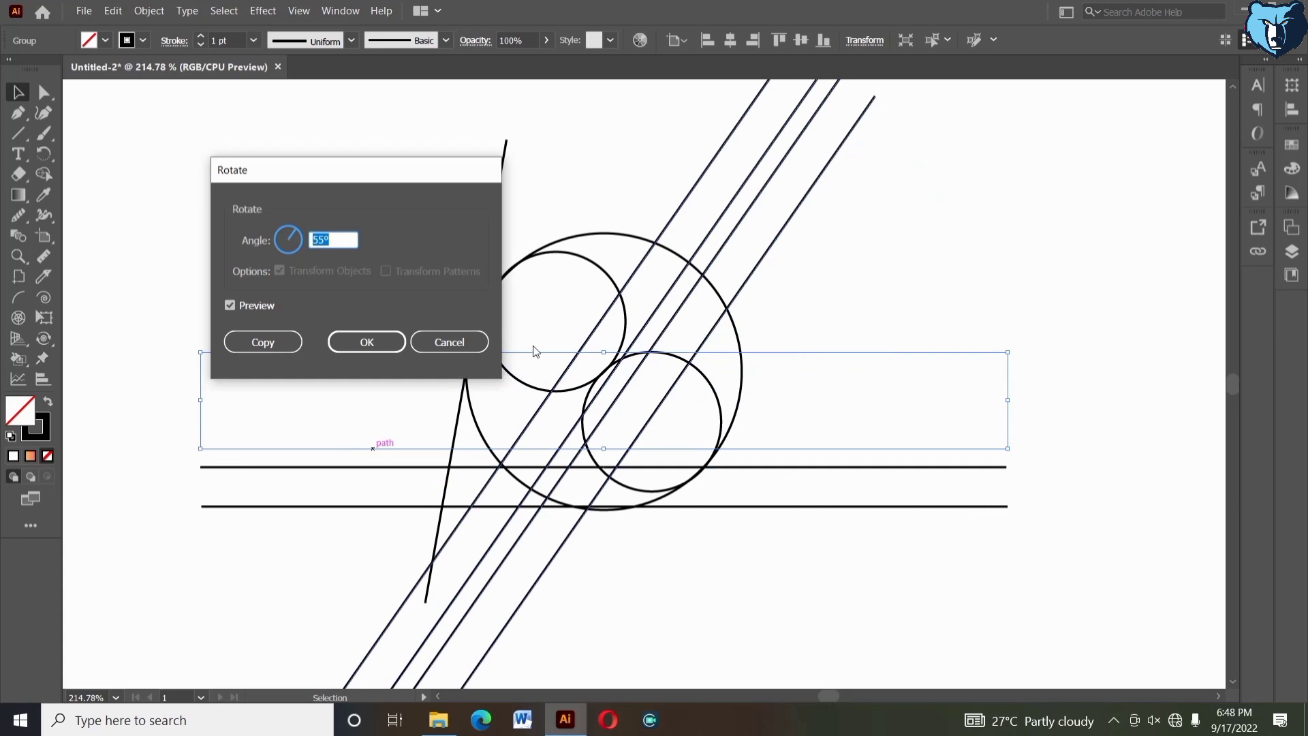
pyautogui.click(361, 348)
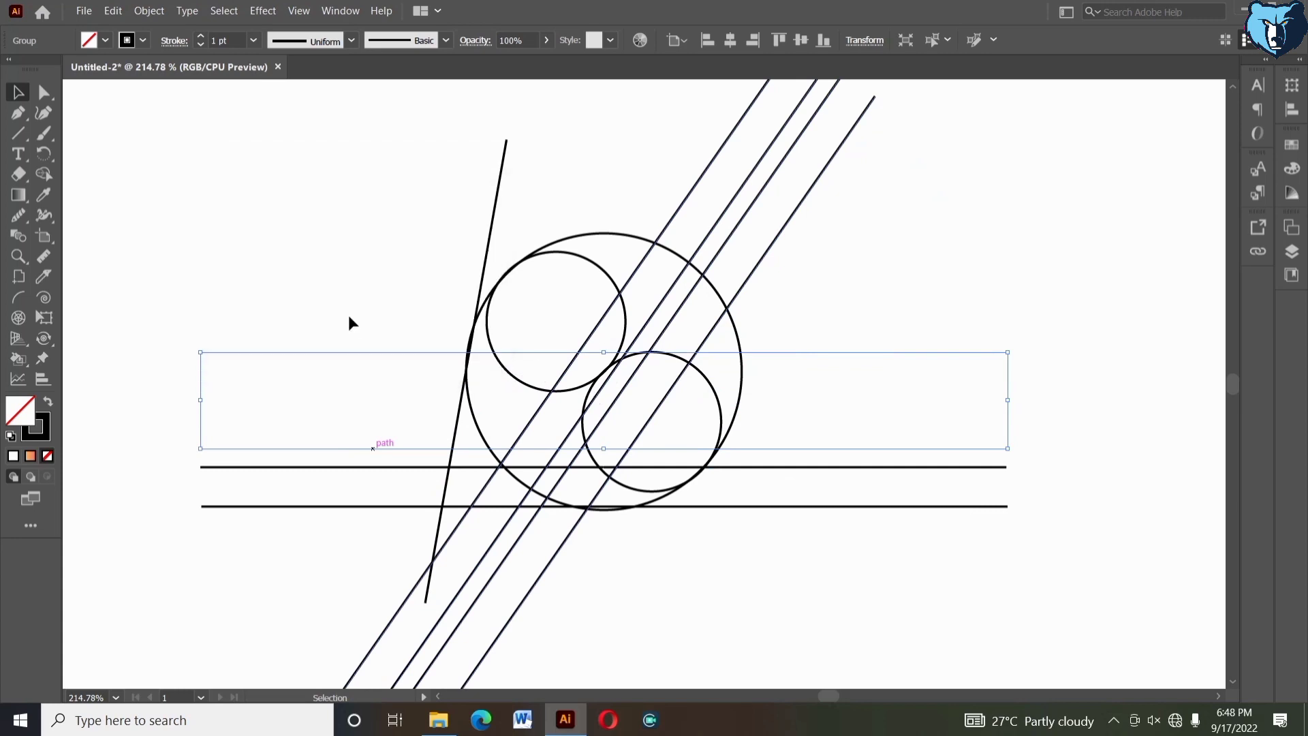
pyautogui.click(304, 161)
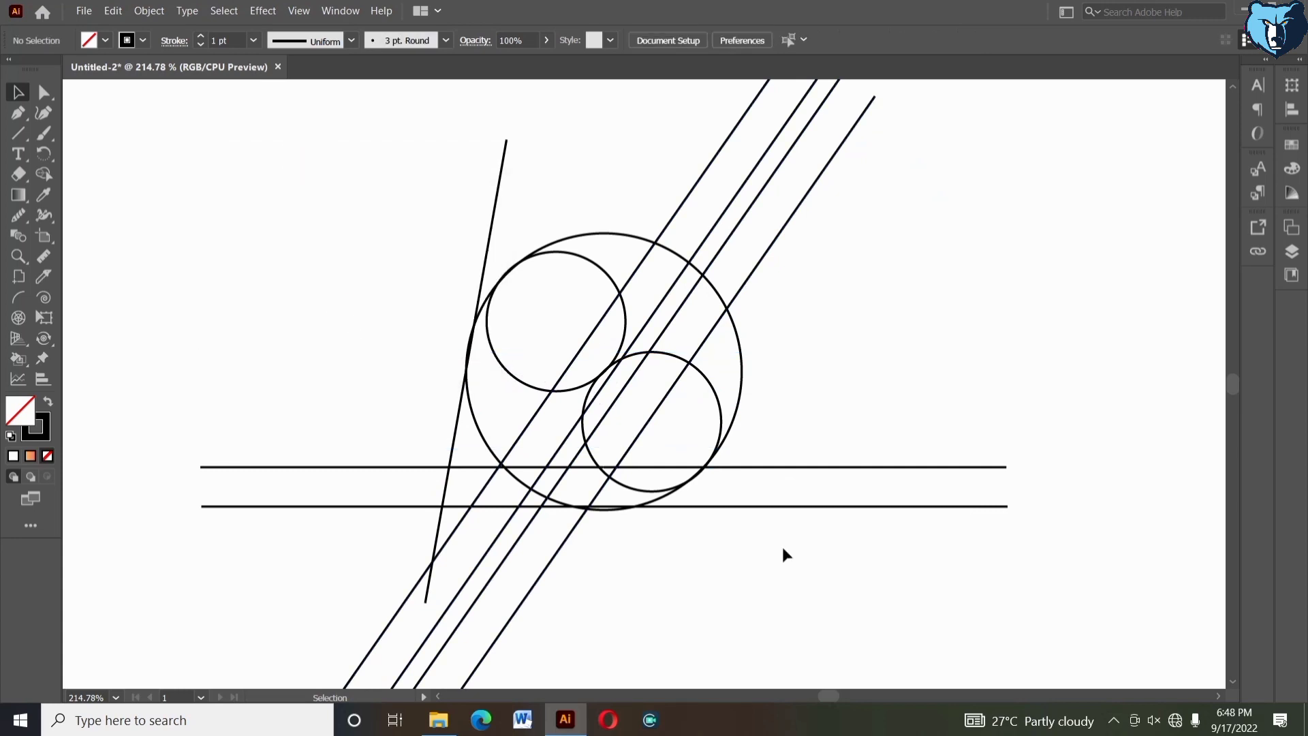
# Center all the lines horizontally and vertically on the large circle as key object, leaving the two small circles out.
pyautogui.moveTo(783, 548); pyautogui.dragTo(783, 550)
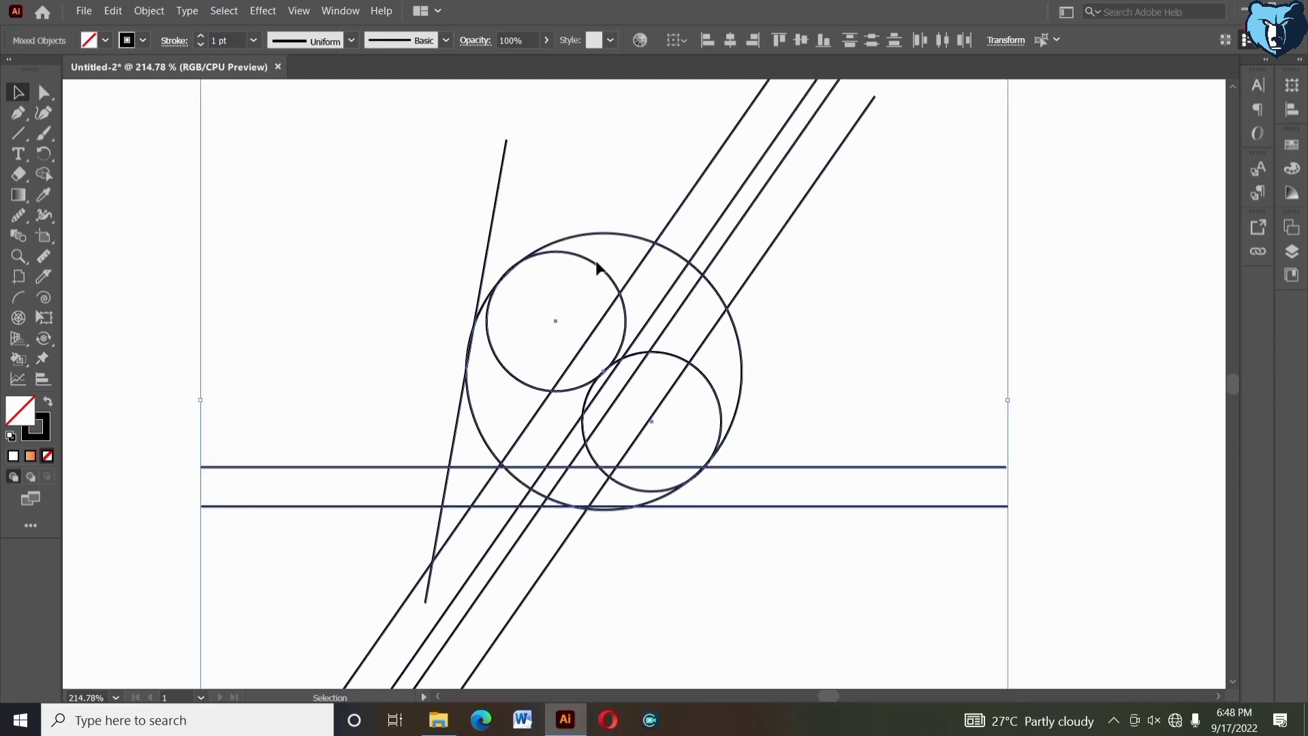
pyautogui.keyDown('shift'); pyautogui.click(709, 385); pyautogui.keyUp('shift')
pyautogui.keyDown('shift'); pyautogui.click(738, 333); pyautogui.keyUp('shift')
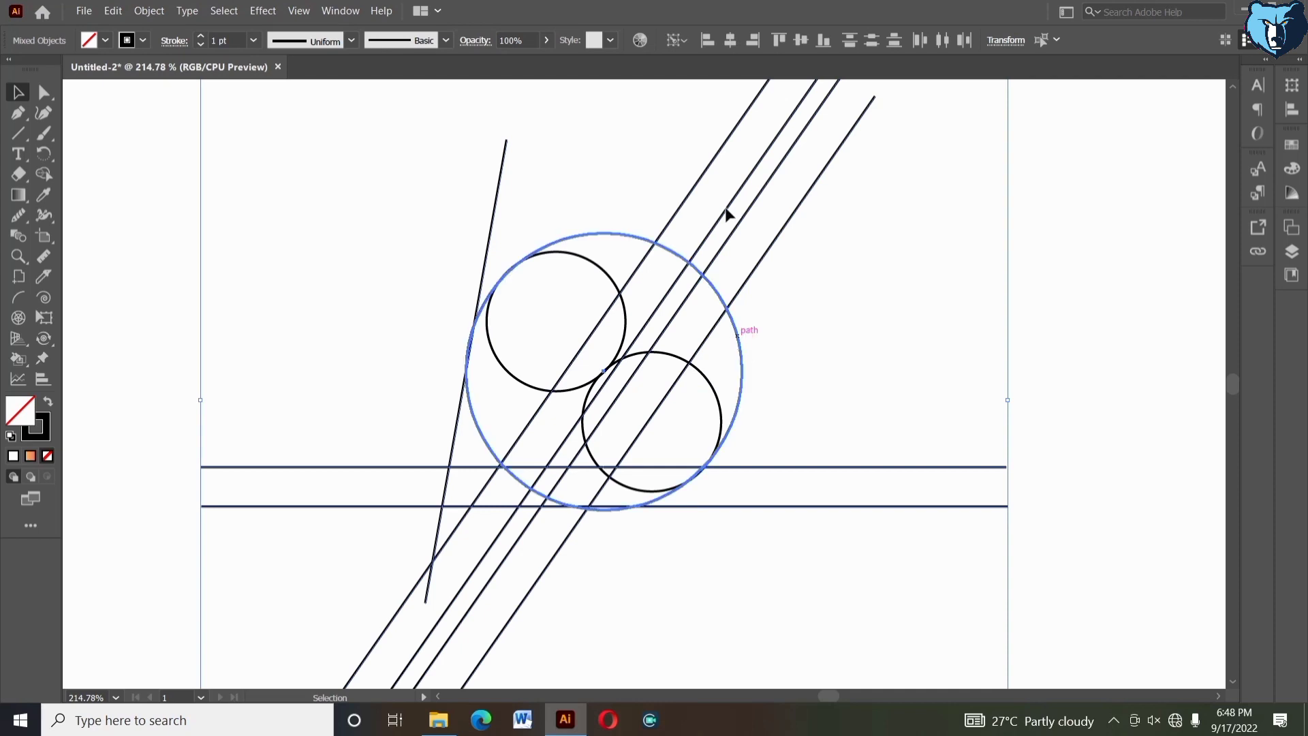
pyautogui.click(732, 40)
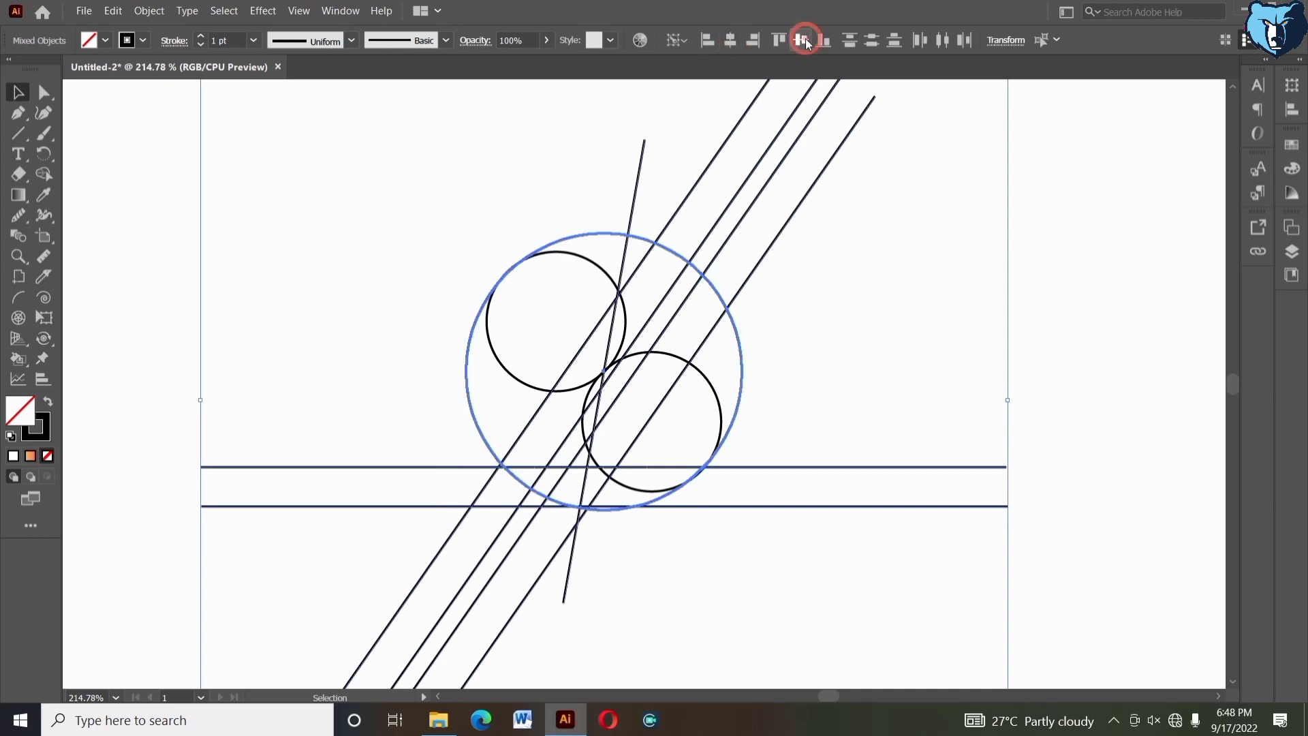
pyautogui.click(805, 39)
pyautogui.click(731, 39)
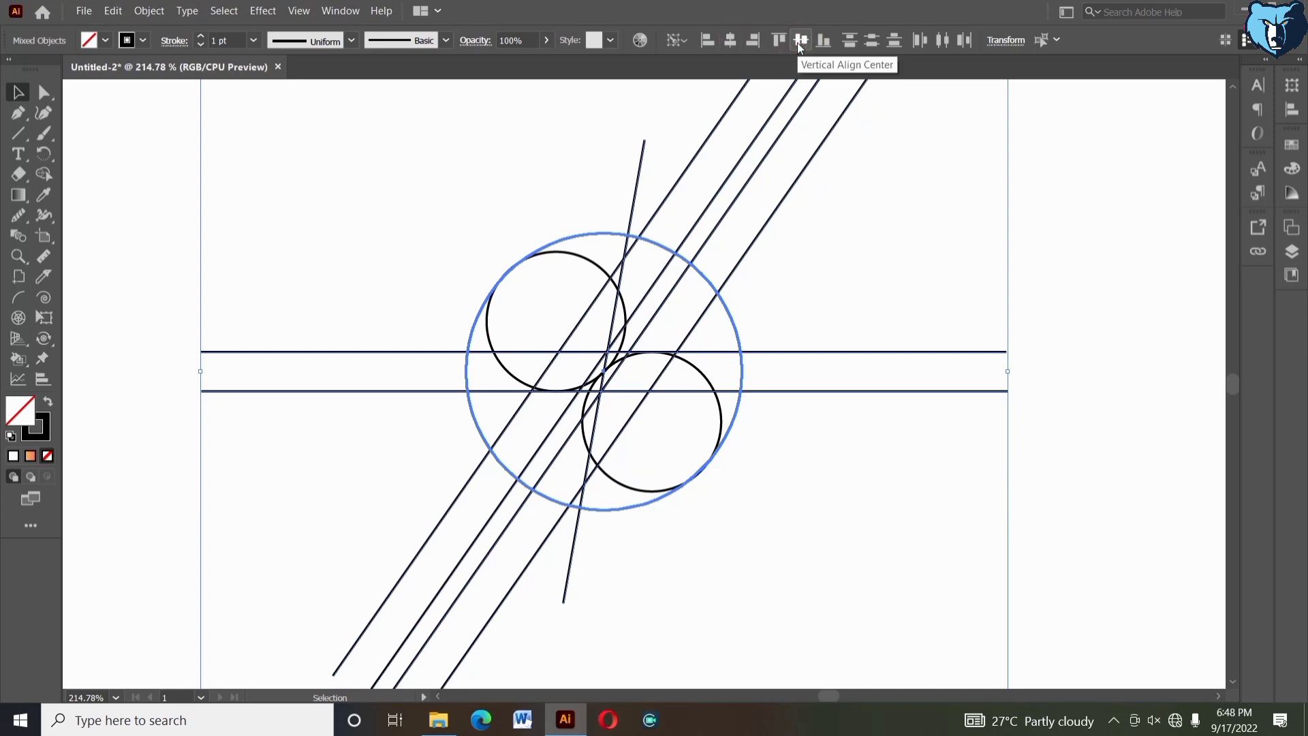
pyautogui.click(828, 244)
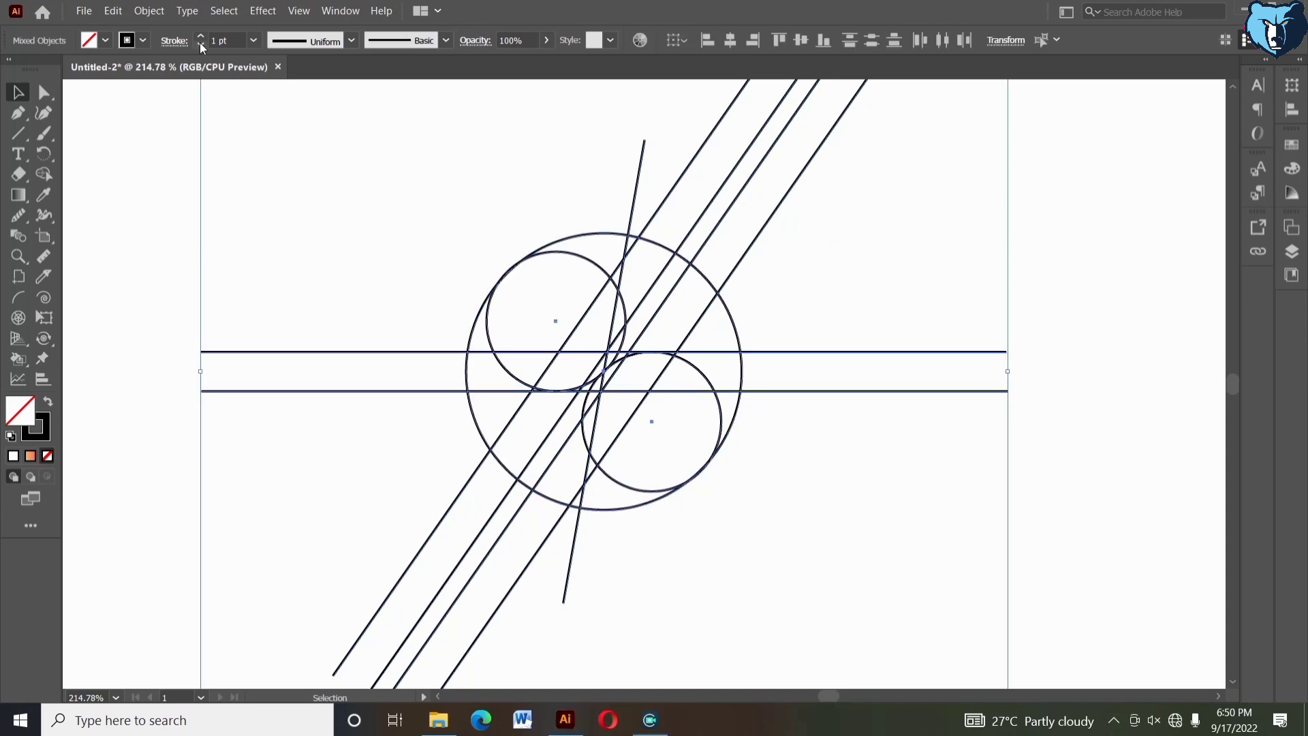
# Reduce the stroke weight of all circles and lines to 0.25 pt.
pyautogui.click(201, 45)
pyautogui.click(201, 45)
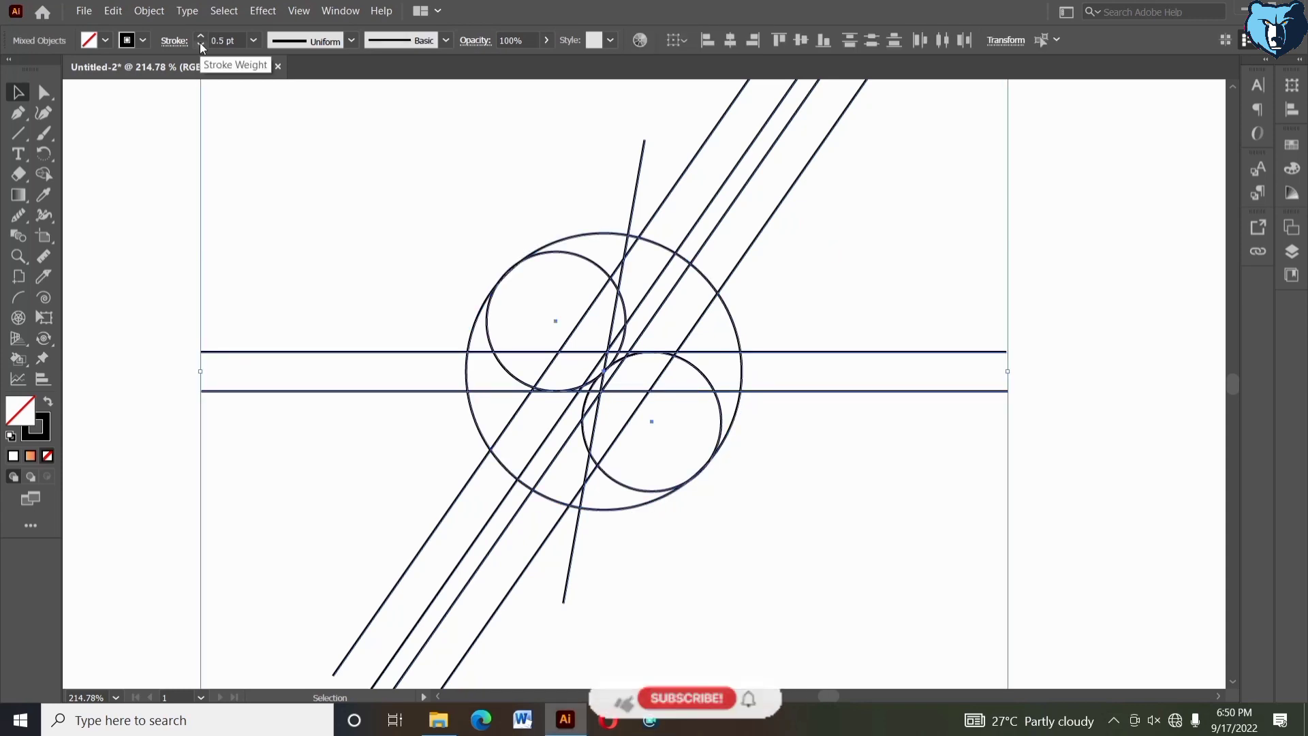
pyautogui.click(201, 45)
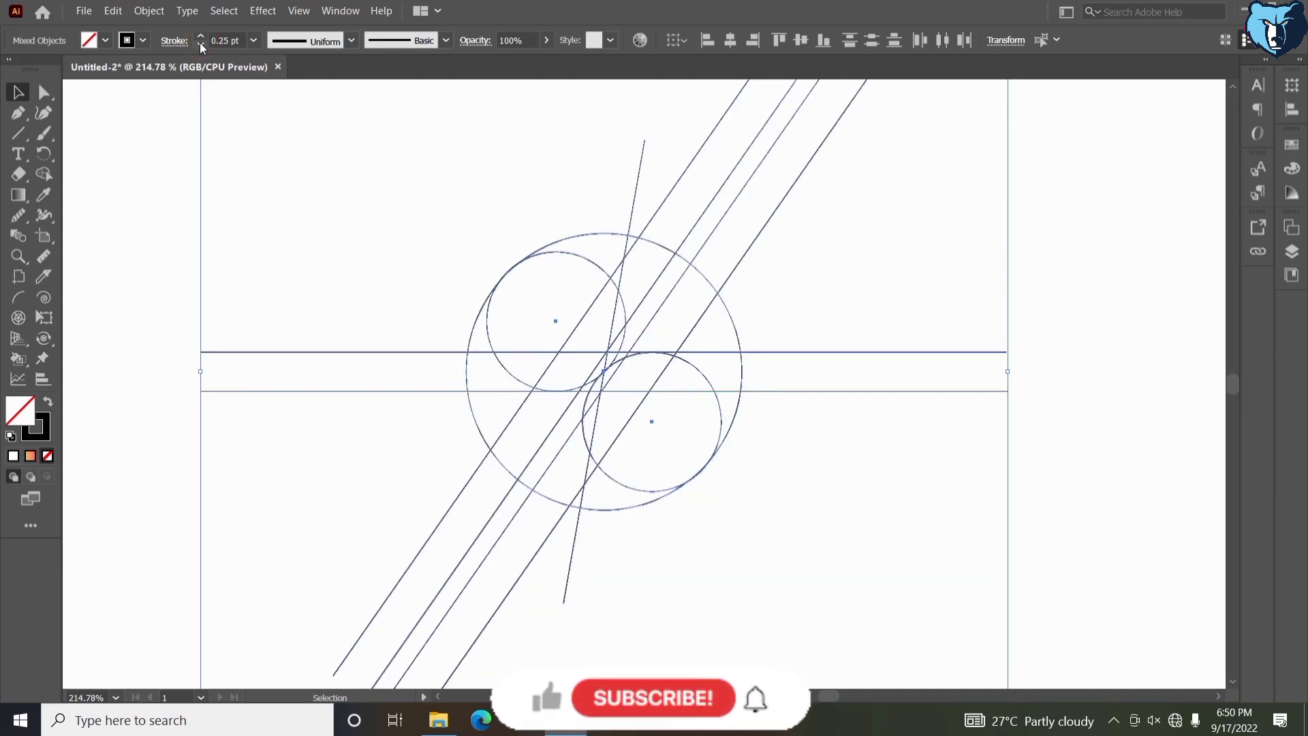
# Merge the lower regions of the large circle around the lightning bolt into one red-orange shape with the Shape Builder tool.
pyautogui.click(43, 173)
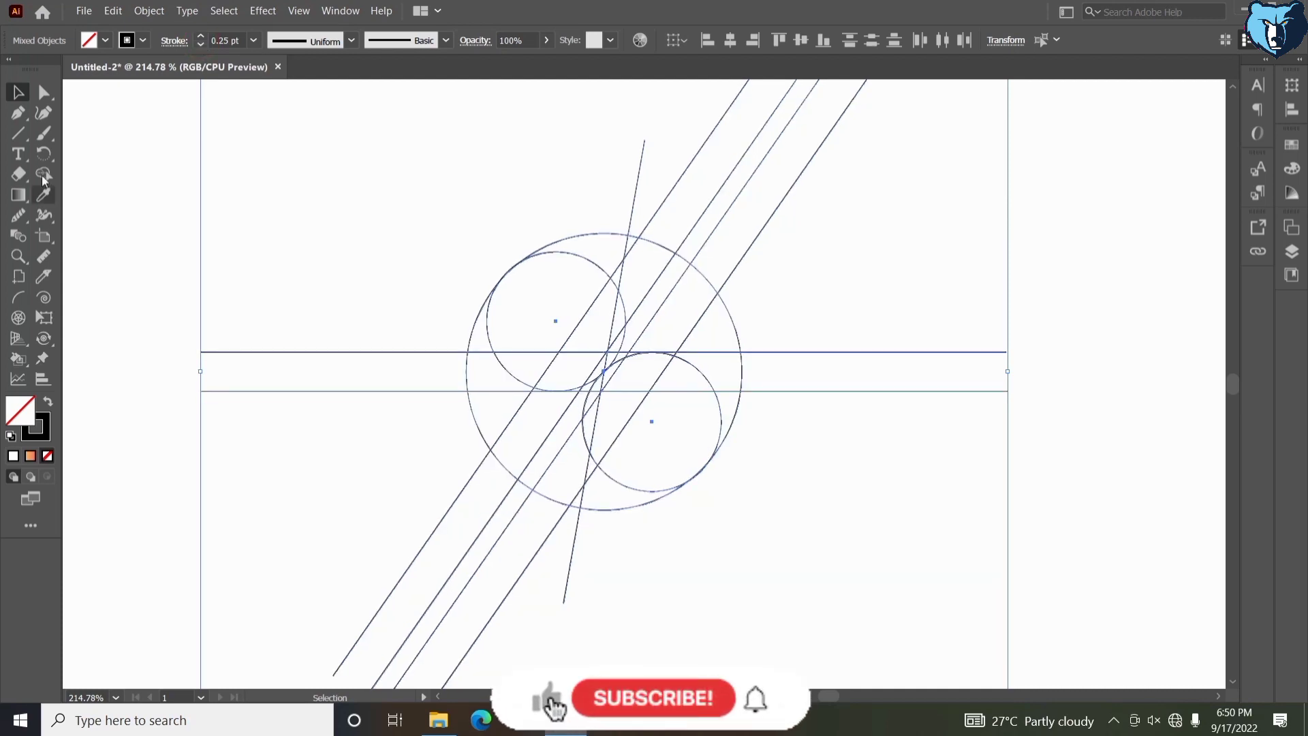
pyautogui.click(88, 42)
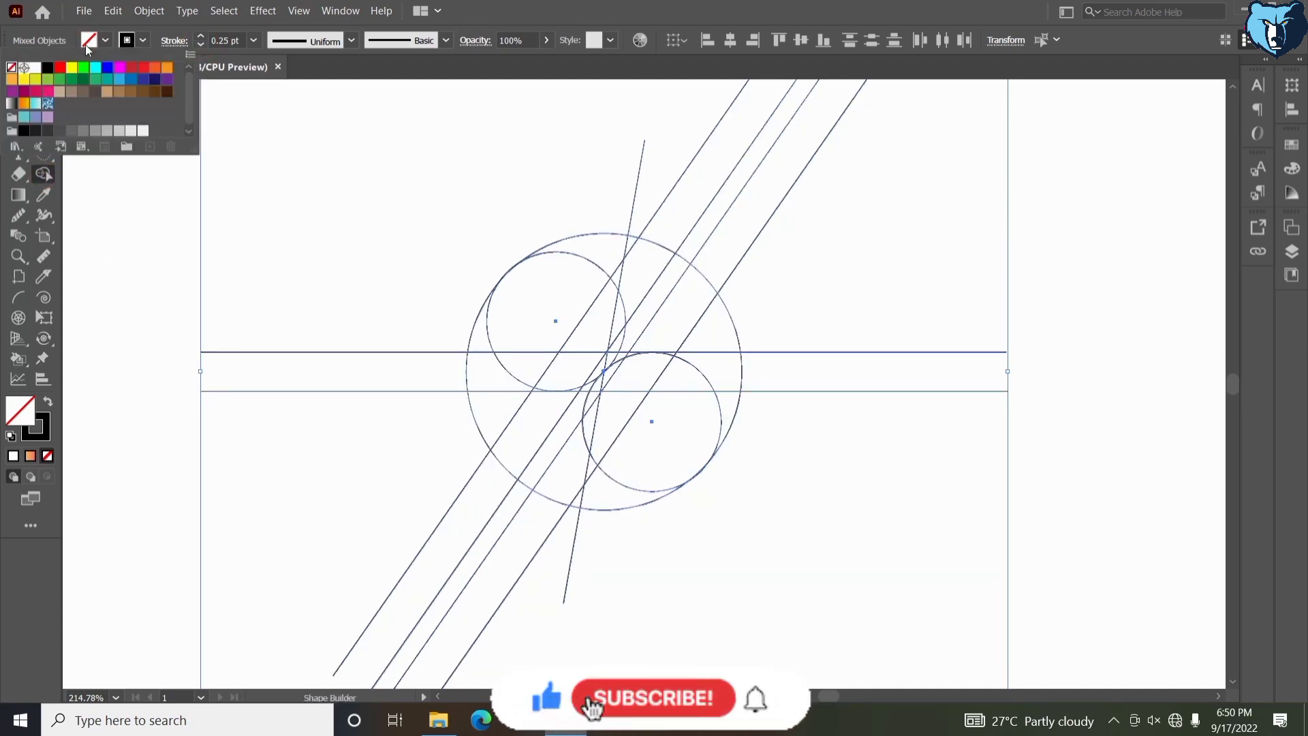
pyautogui.click(154, 69)
pyautogui.click(481, 330)
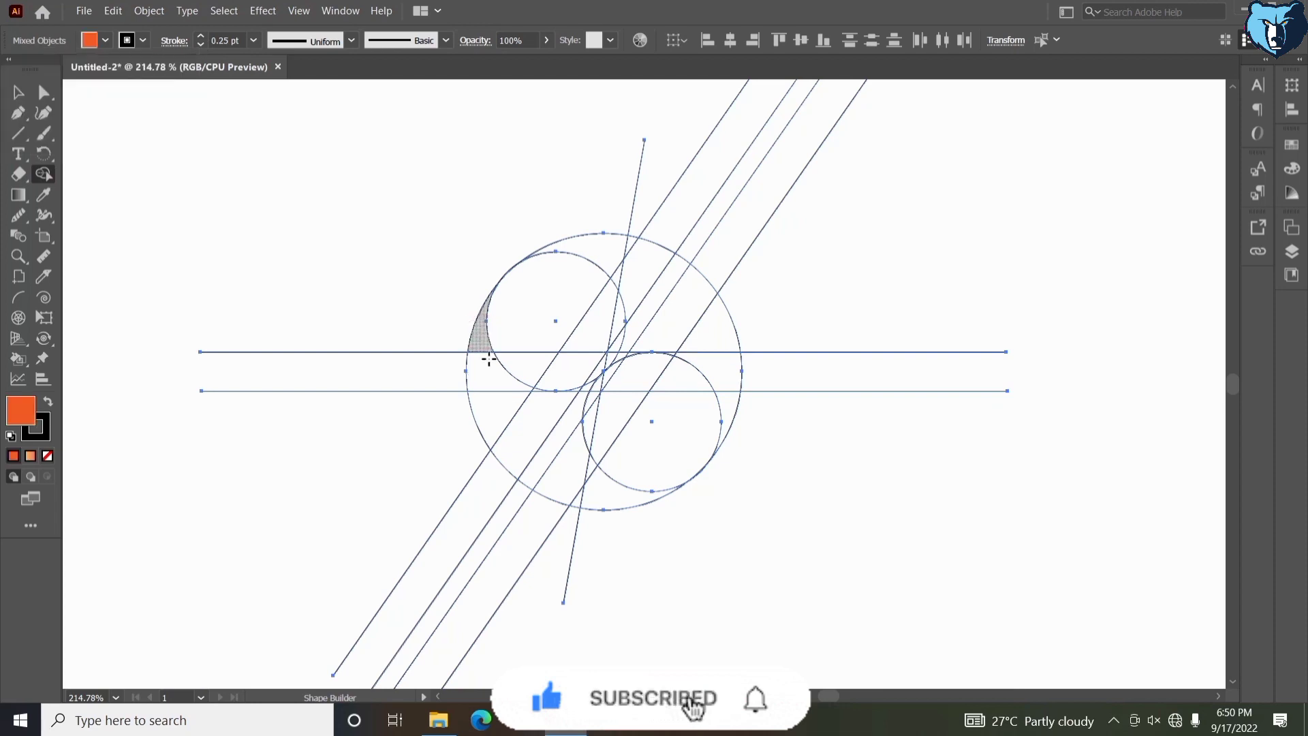
pyautogui.moveTo(481, 343)
pyautogui.mouseDown()
pyautogui.moveTo(534, 420)
pyautogui.moveTo(539, 396)
pyautogui.moveTo(528, 399)
pyautogui.mouseUp()
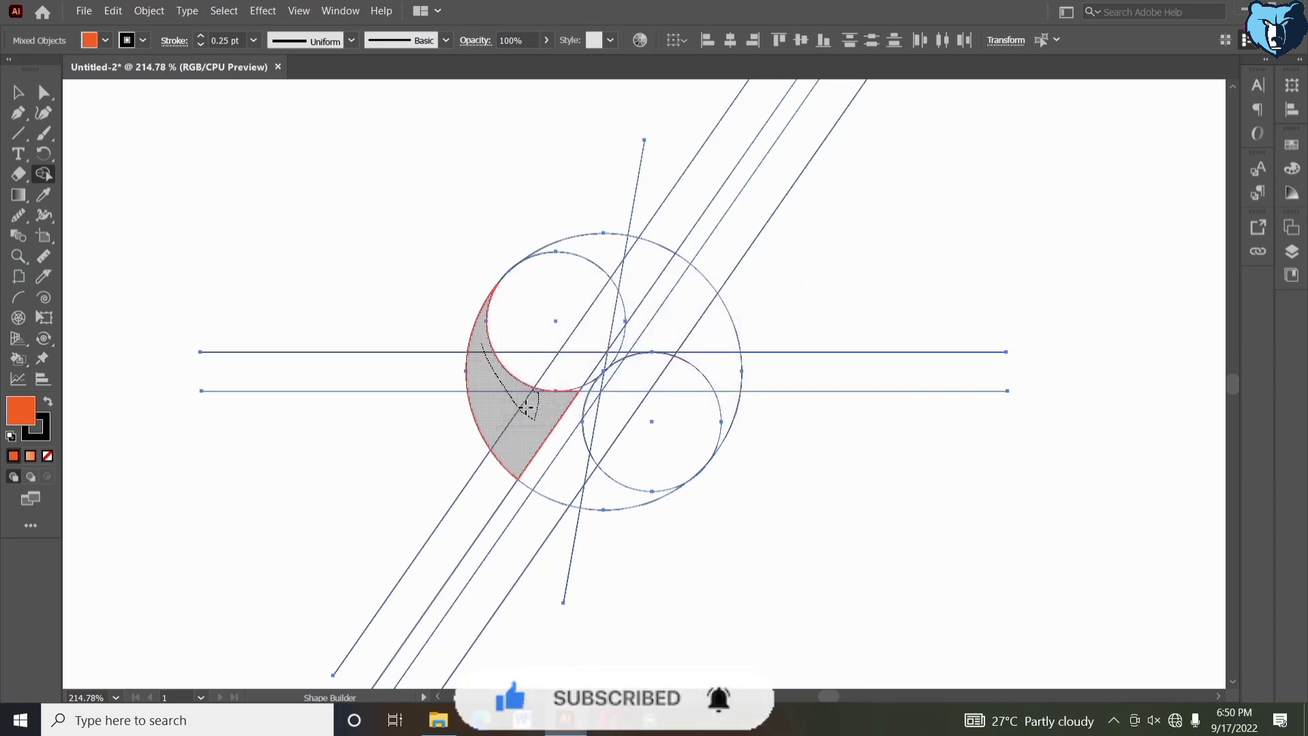
pyautogui.click(526, 407)
pyautogui.moveTo(528, 407); pyautogui.dragTo(590, 418)
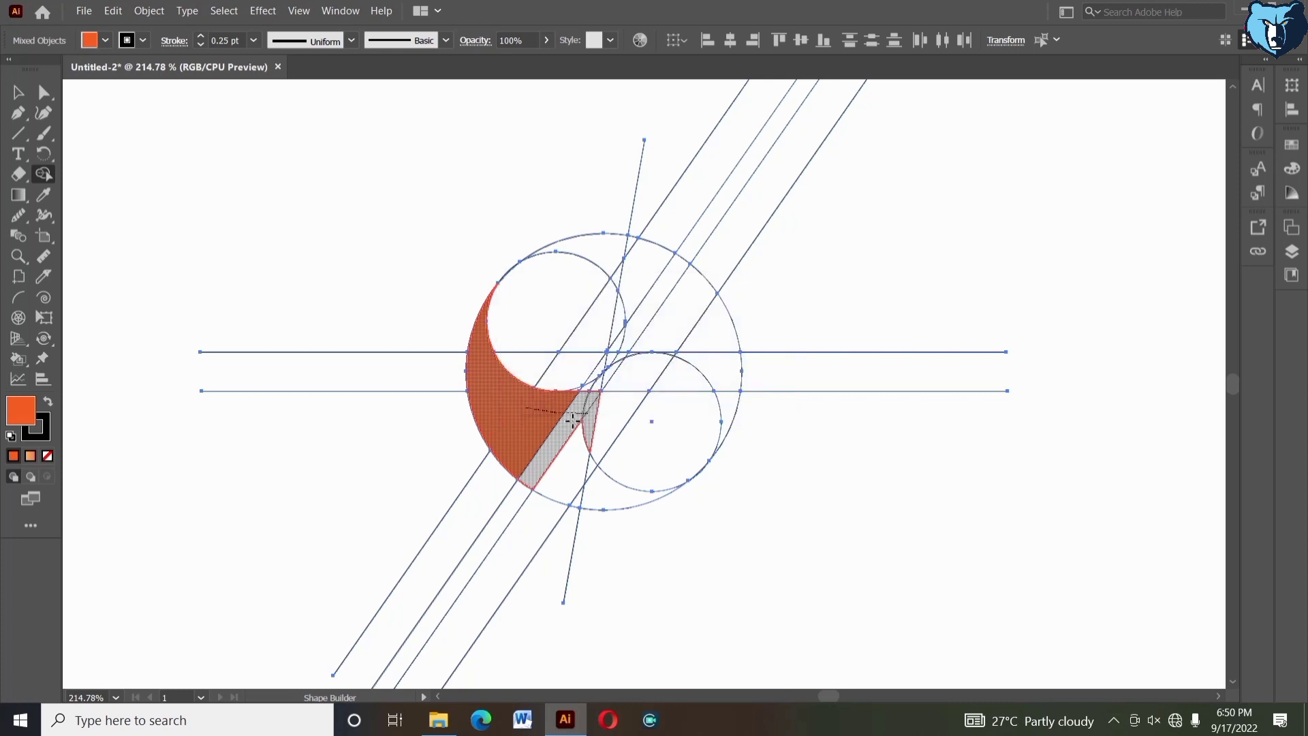
pyautogui.moveTo(580, 482)
pyautogui.mouseDown()
pyautogui.moveTo(599, 495)
pyautogui.moveTo(642, 469)
pyautogui.mouseUp()
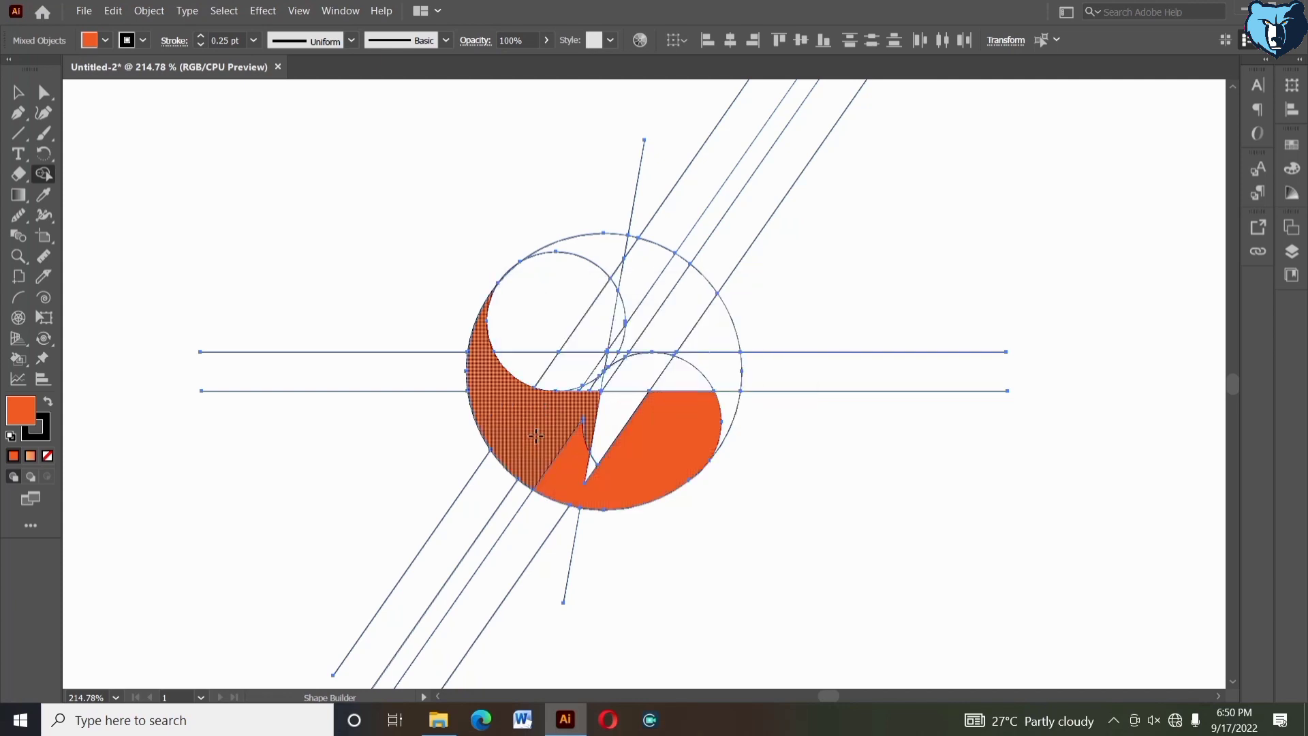
pyautogui.moveTo(537, 438); pyautogui.dragTo(566, 470)
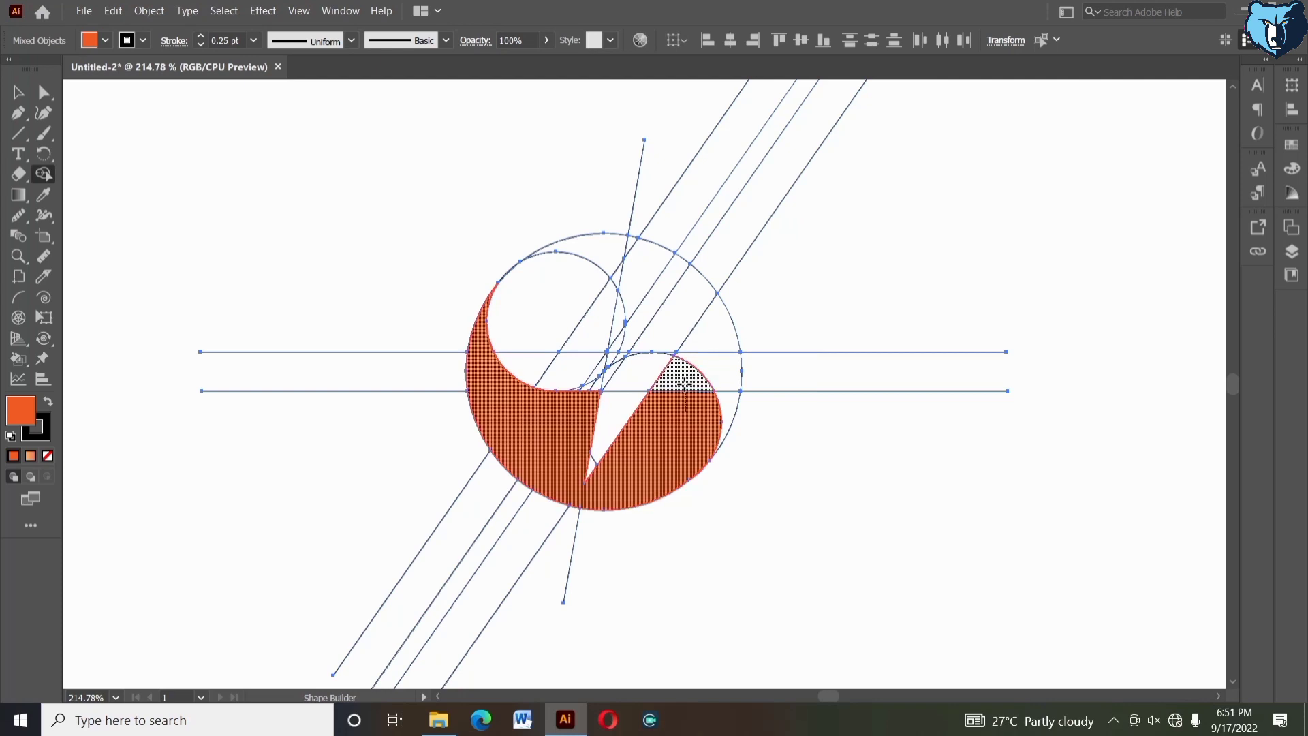
pyautogui.click(685, 384)
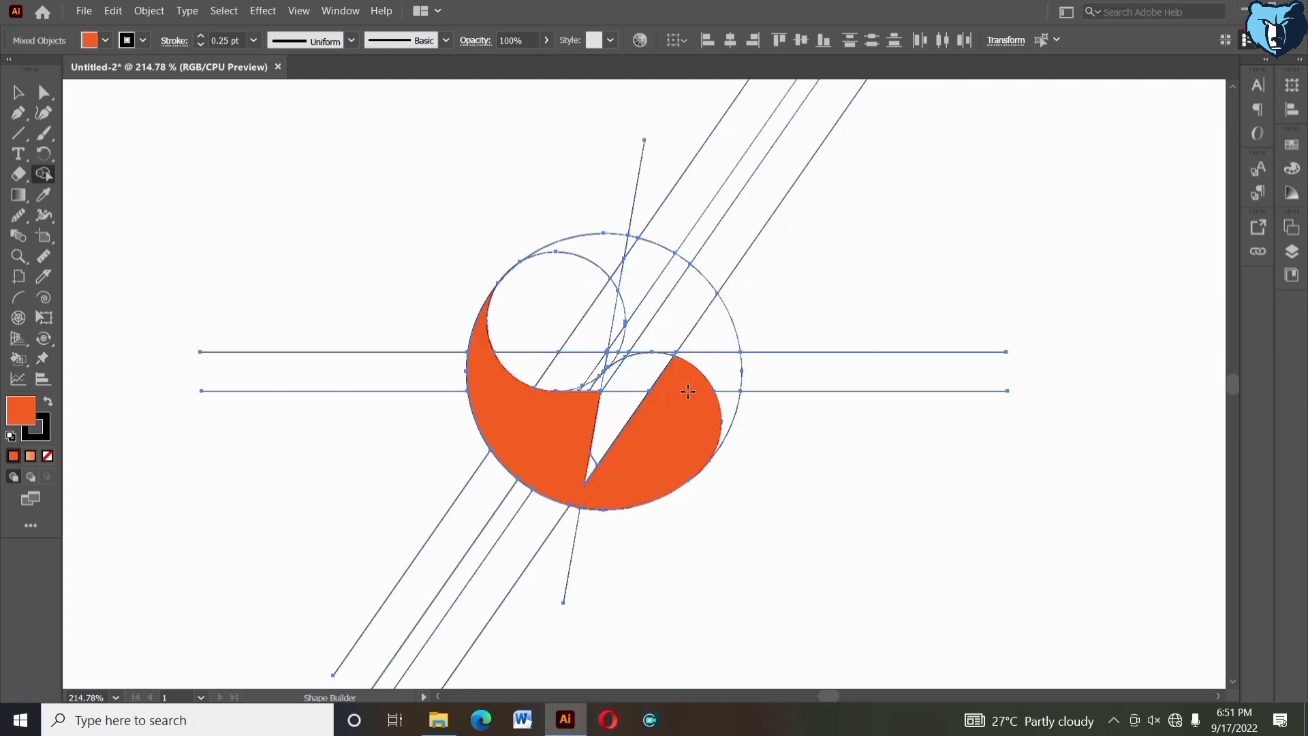
# Merge the upper regions of the large circle around the lightning bolt into one light orange shape with the Shape Builder tool.
pyautogui.click(90, 40)
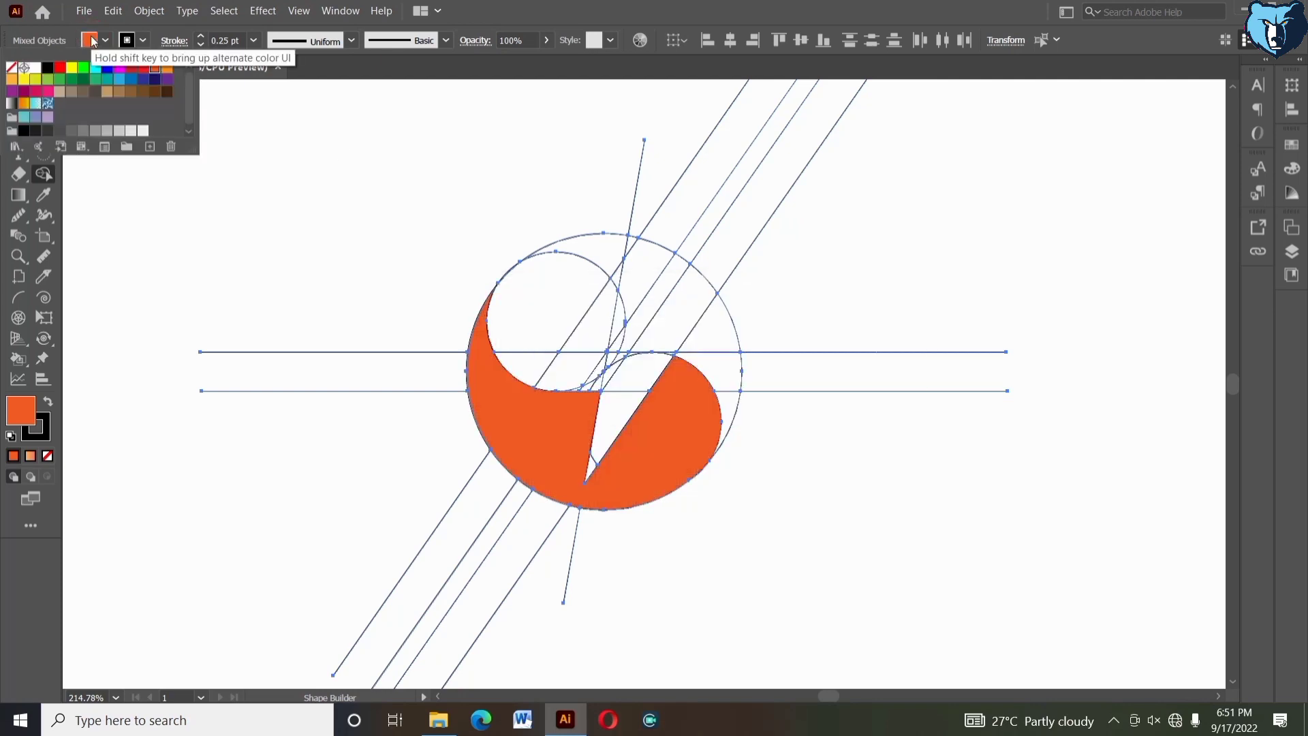
pyautogui.click(168, 69)
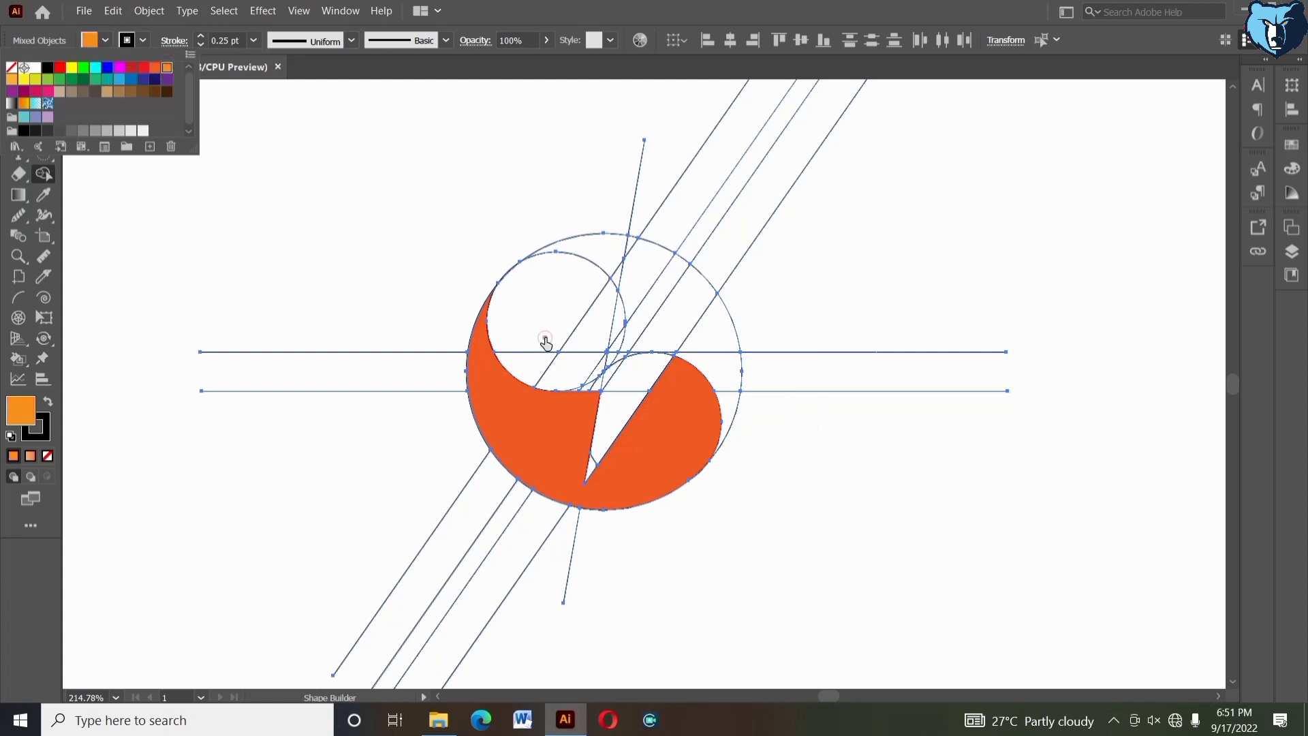
pyautogui.moveTo(546, 342)
pyautogui.mouseDown()
pyautogui.moveTo(537, 357)
pyautogui.moveTo(584, 283)
pyautogui.moveTo(634, 254)
pyautogui.mouseUp()
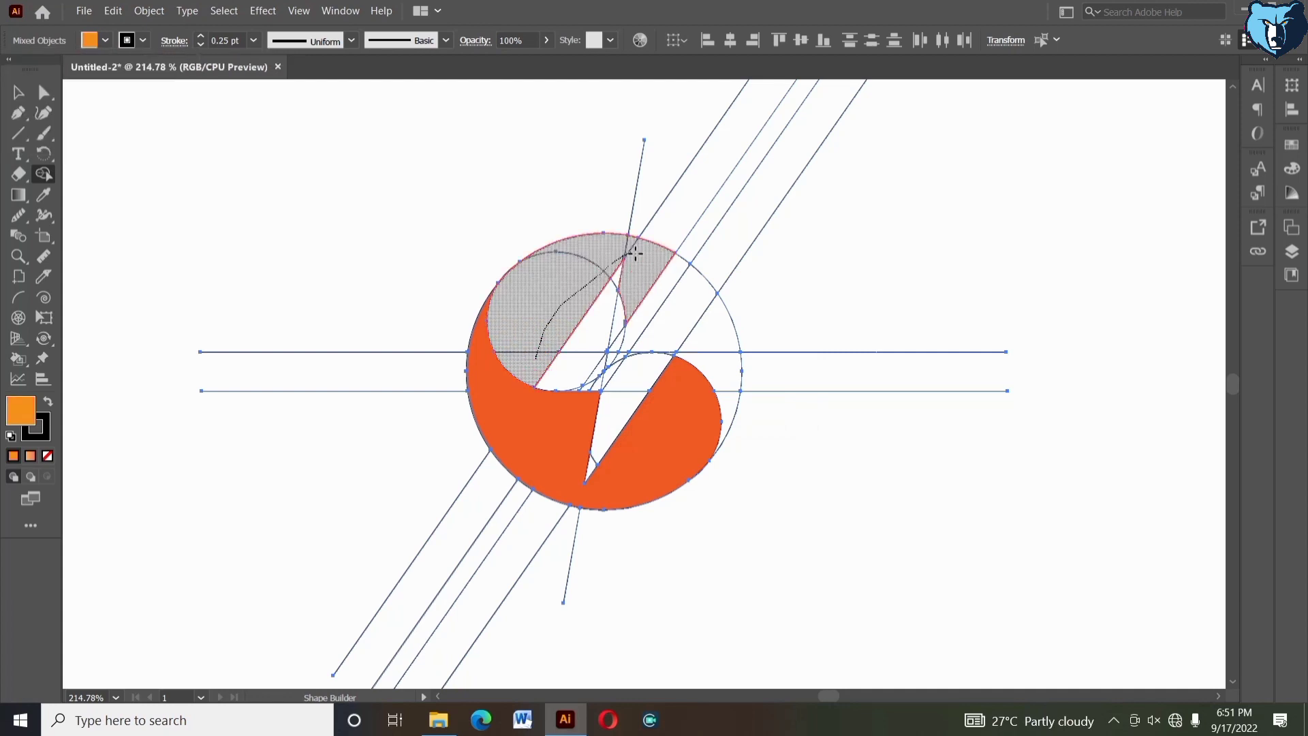
pyautogui.moveTo(652, 314); pyautogui.dragTo(730, 399)
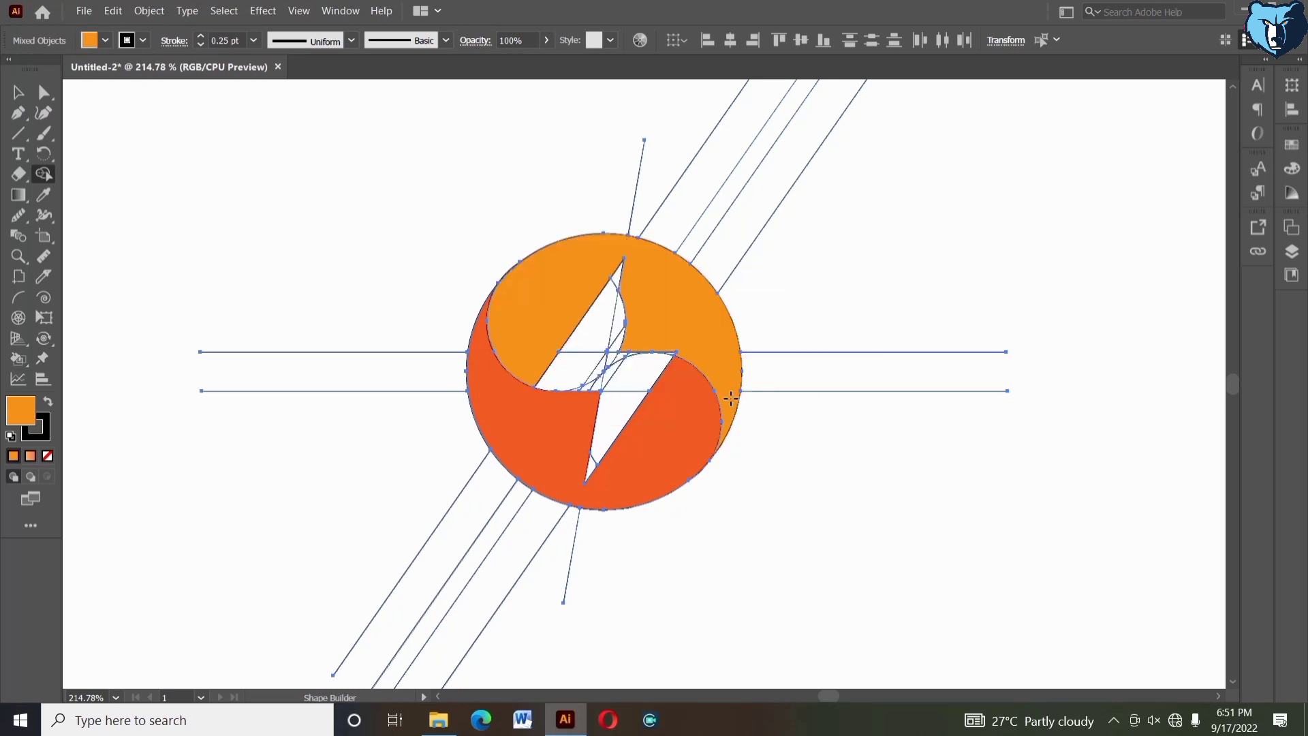
pyautogui.click(672, 352)
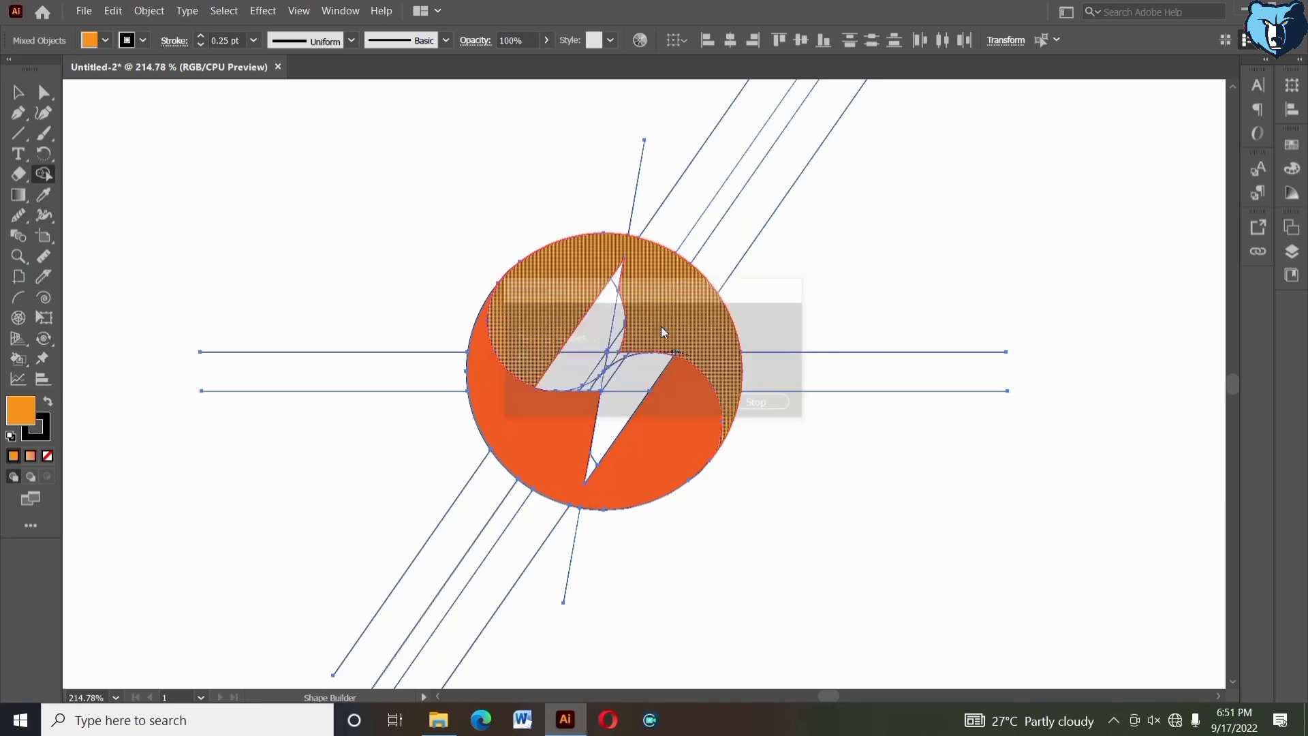
pyautogui.moveTo(631, 336)
pyautogui.mouseDown()
pyautogui.moveTo(619, 343)
pyautogui.moveTo(625, 309)
pyautogui.mouseUp()
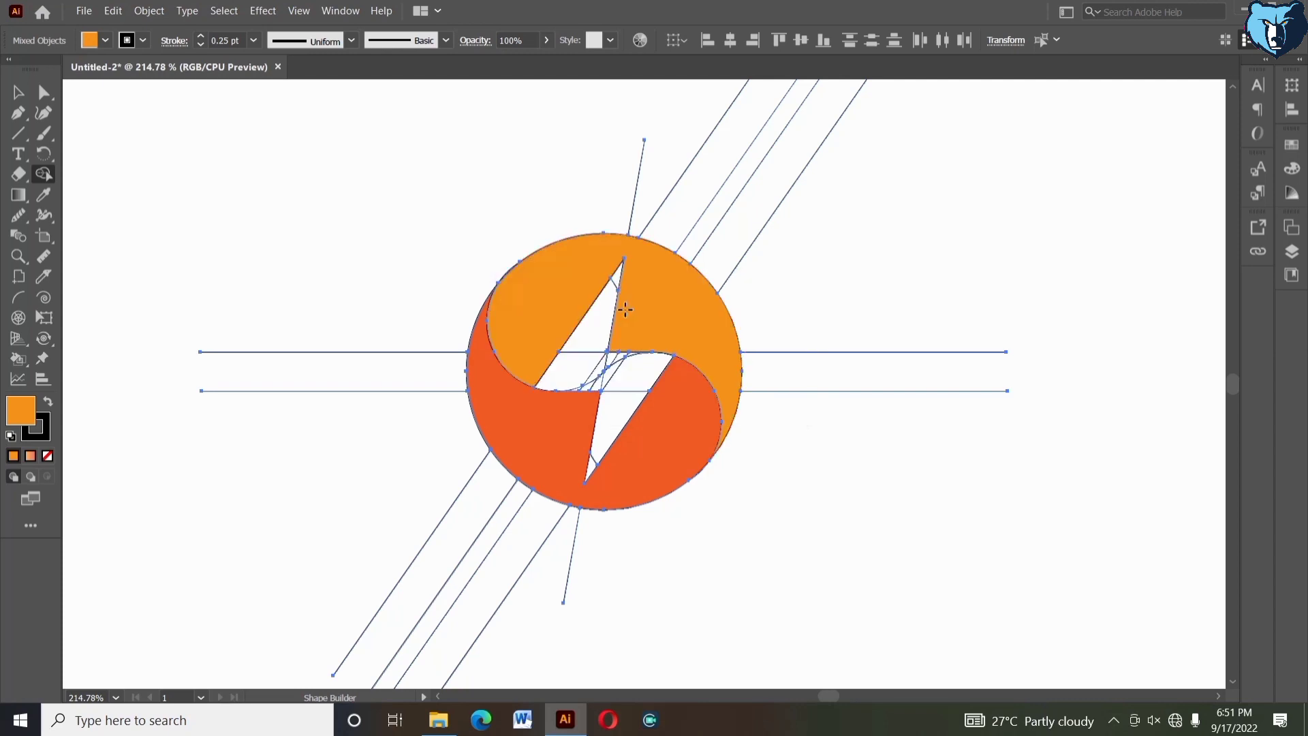
pyautogui.press('v')
pyautogui.click(263, 170)
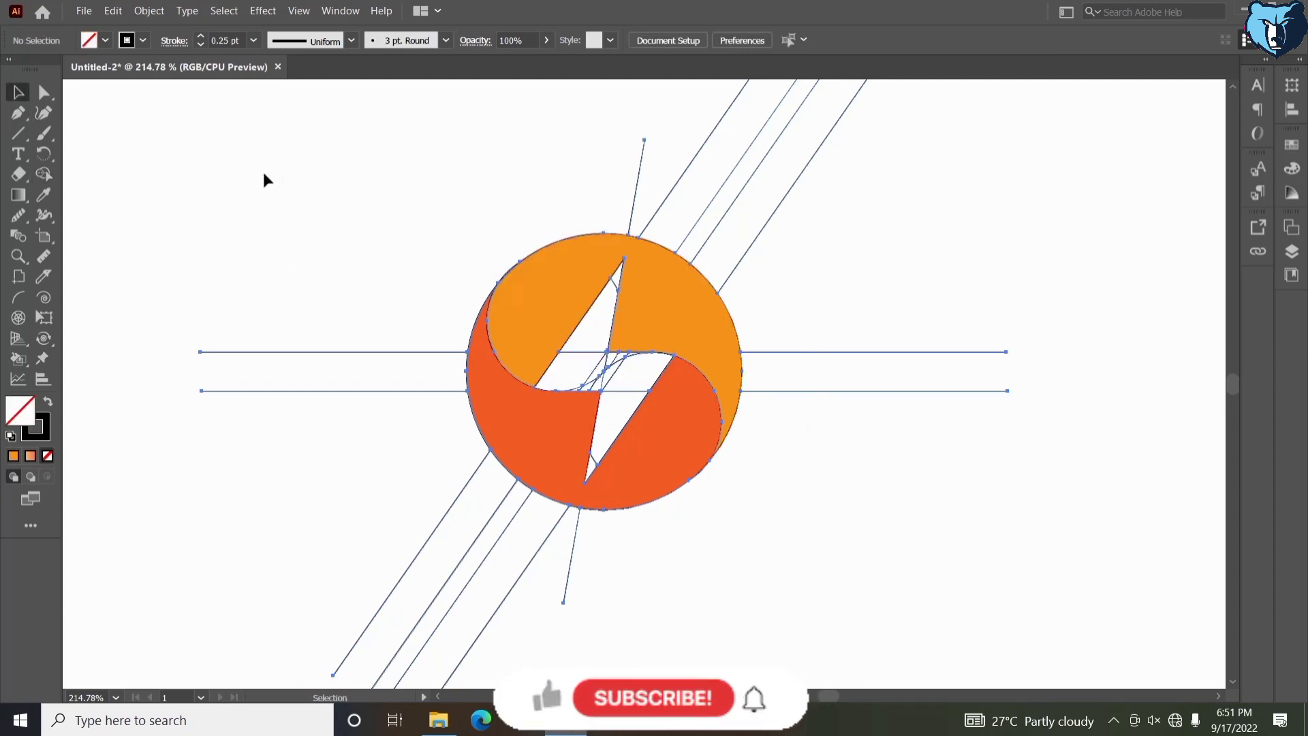
# Ungroup the red-orange lower shape and the light orange upper shape from their line groups.
pyautogui.click(521, 418)
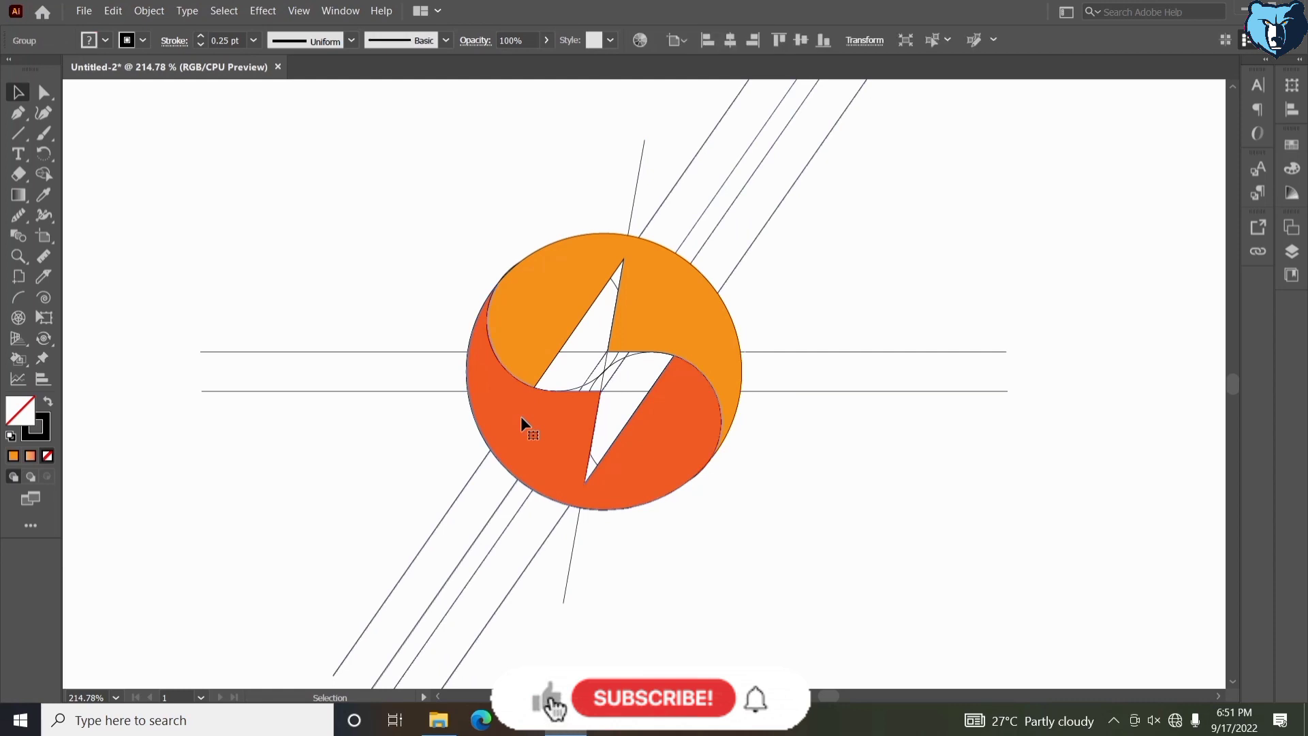
pyautogui.rightClick(521, 418)
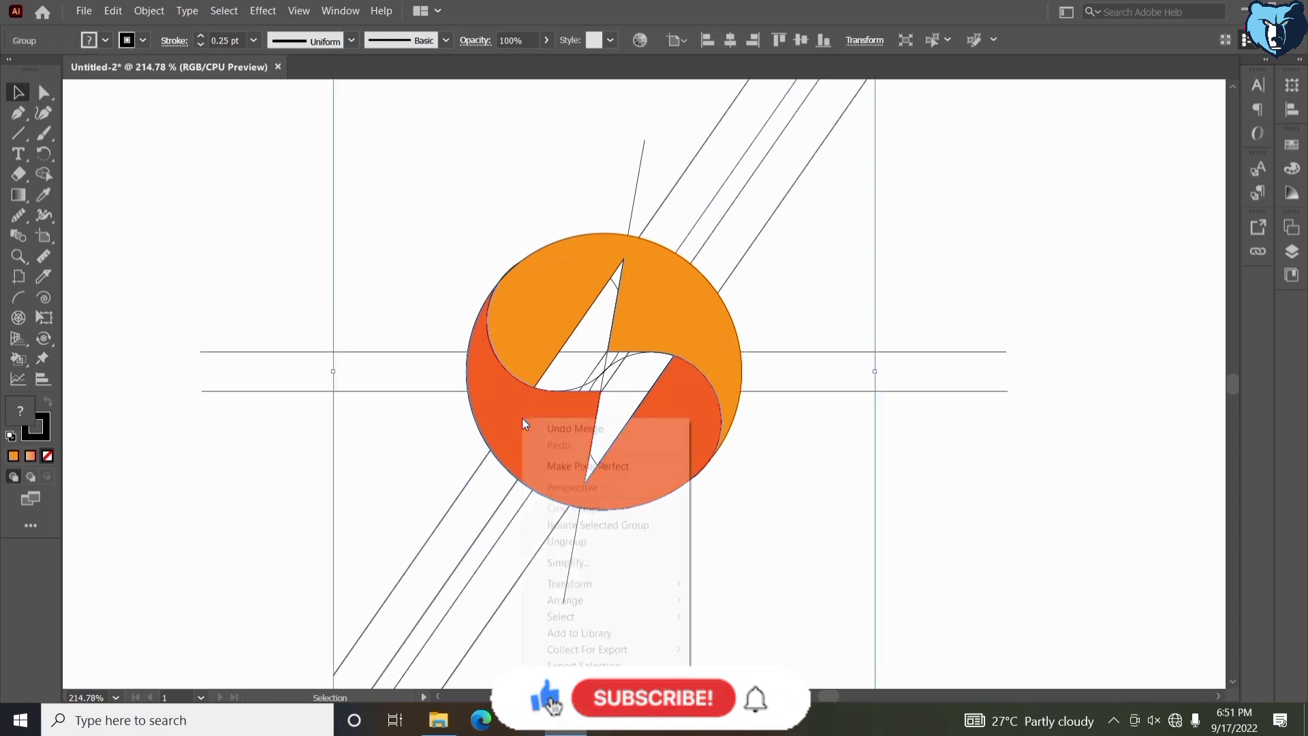
pyautogui.click(570, 543)
pyautogui.click(620, 557)
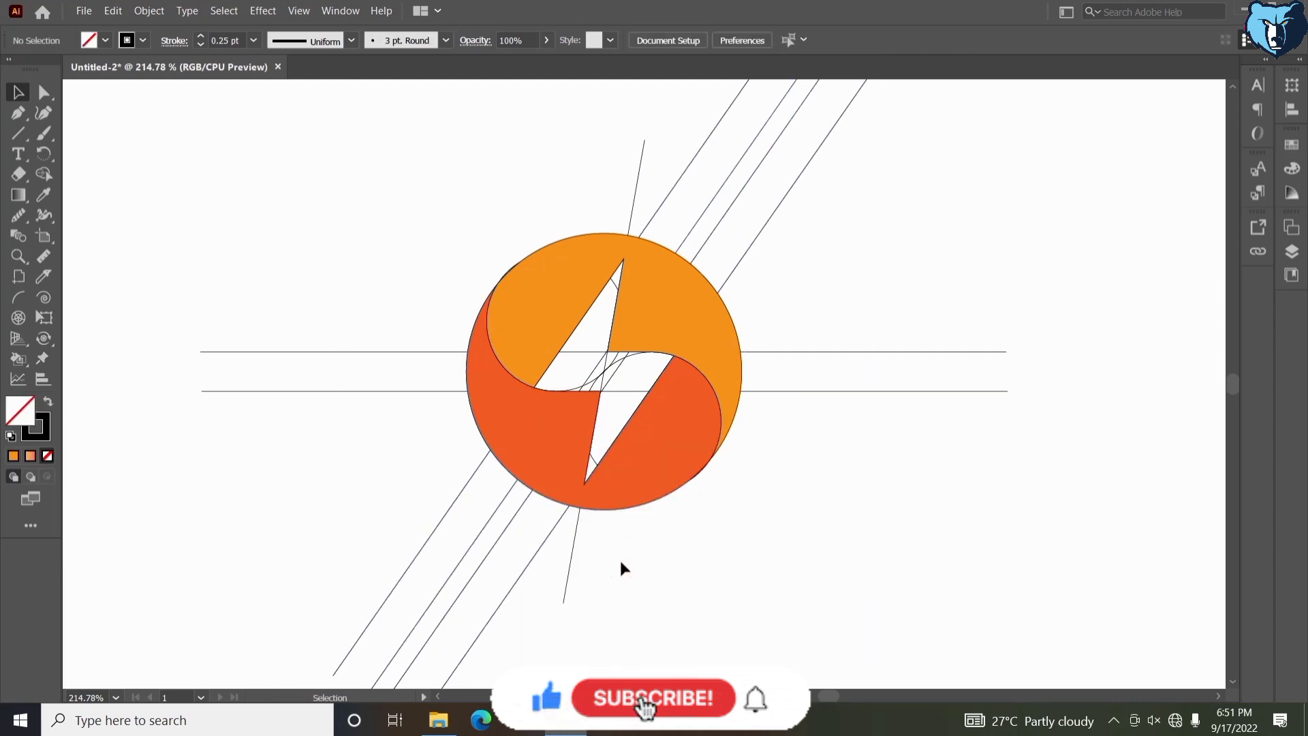
pyautogui.click(676, 337)
pyautogui.rightClick(675, 334)
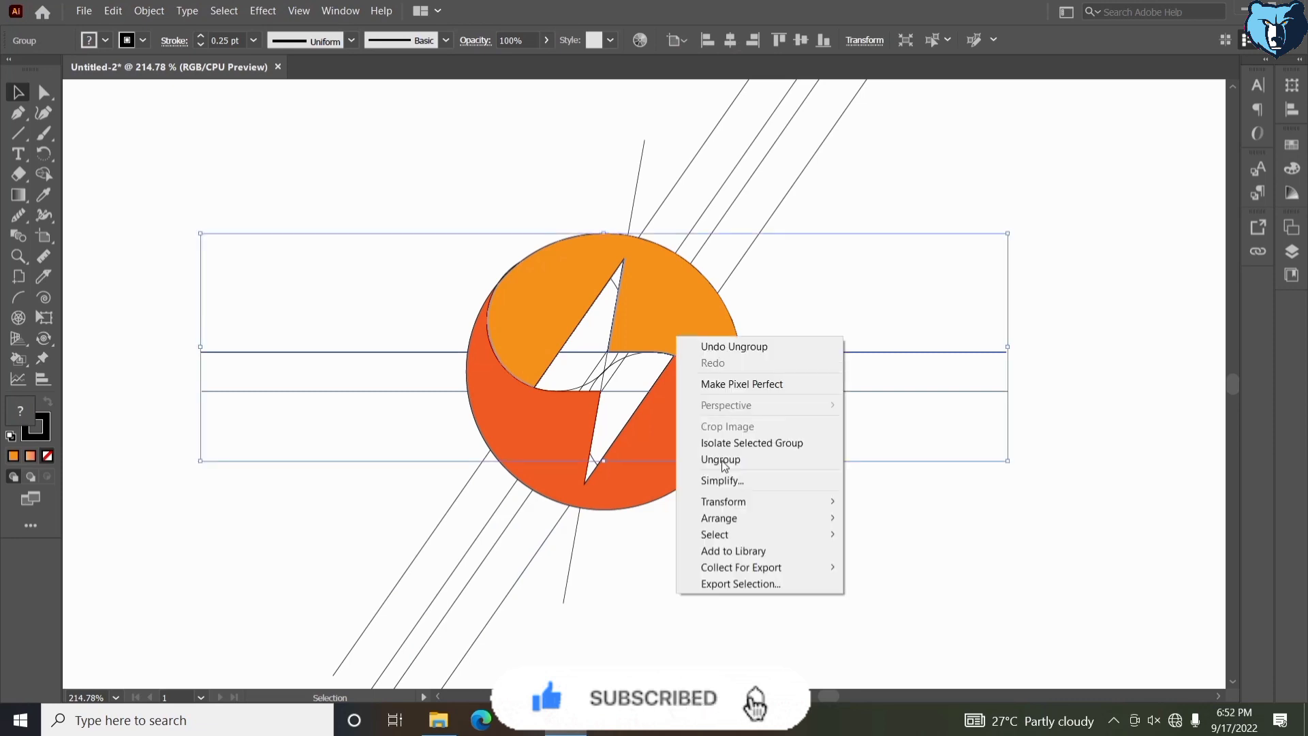
pyautogui.click(723, 454)
pyautogui.click(731, 482)
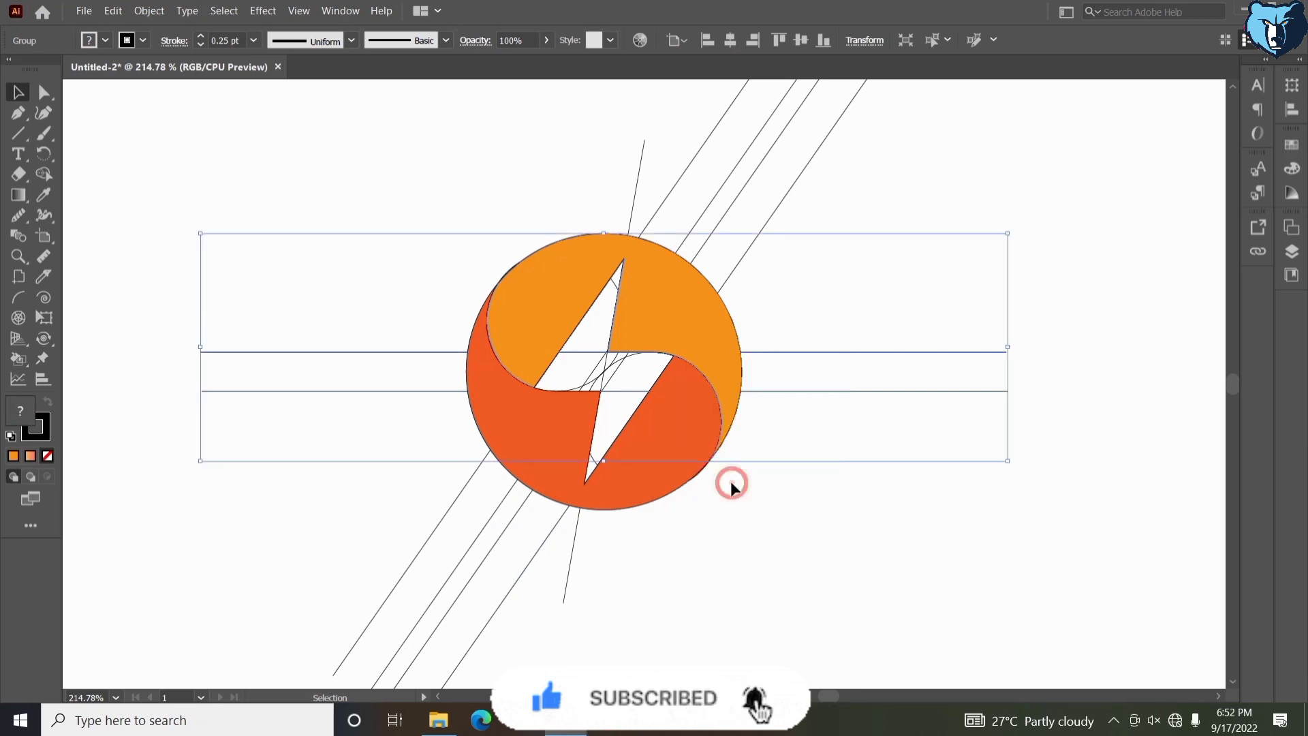
# Cut the two orange shapes to the clipboard and delete all the leftover construction lines and arcs.
pyautogui.click(723, 374)
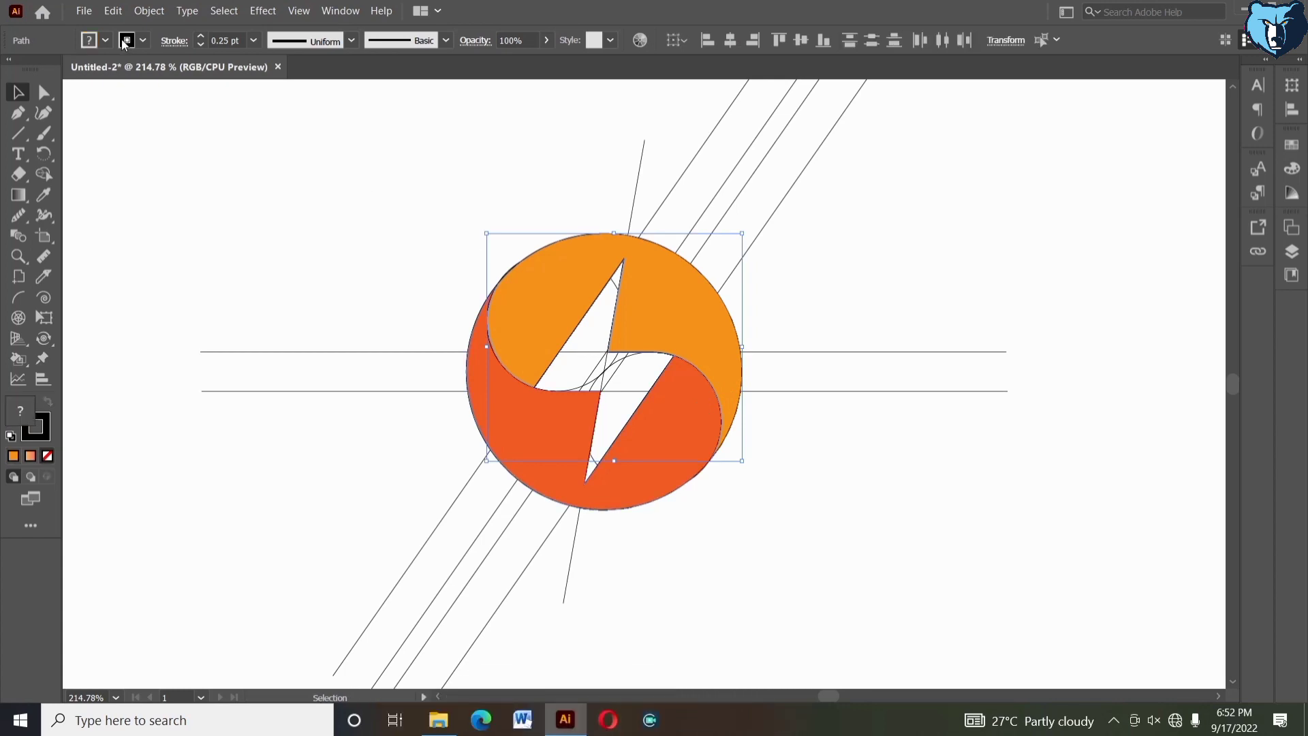
pyautogui.click(113, 12)
pyautogui.click(133, 66)
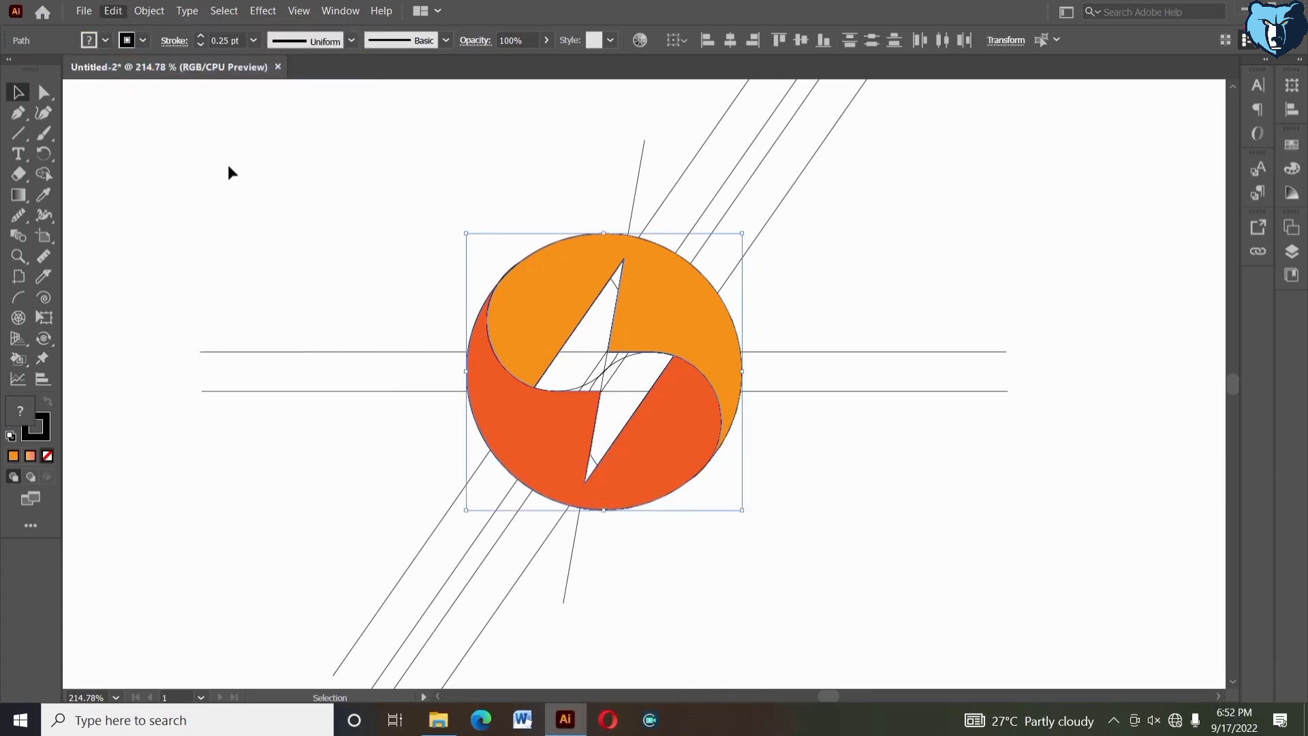
pyautogui.moveTo(229, 166); pyautogui.dragTo(787, 579)
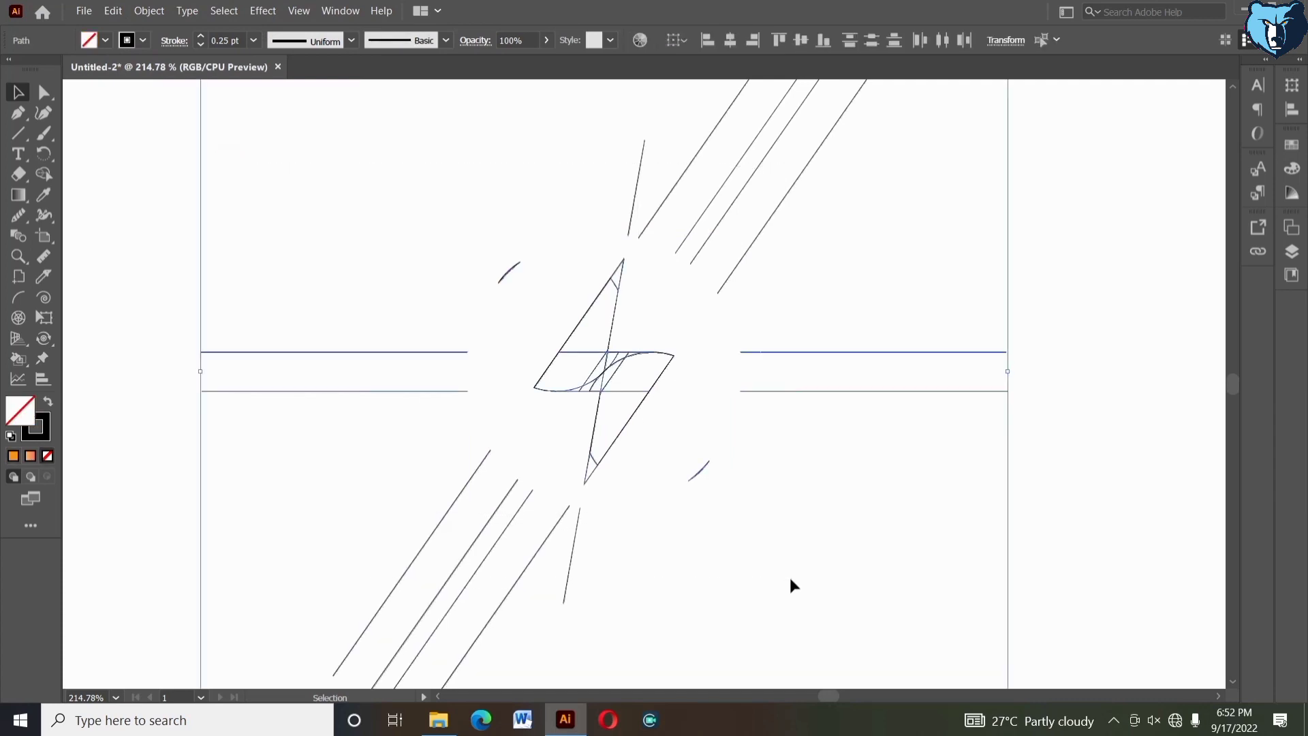
pyautogui.press('Delete')
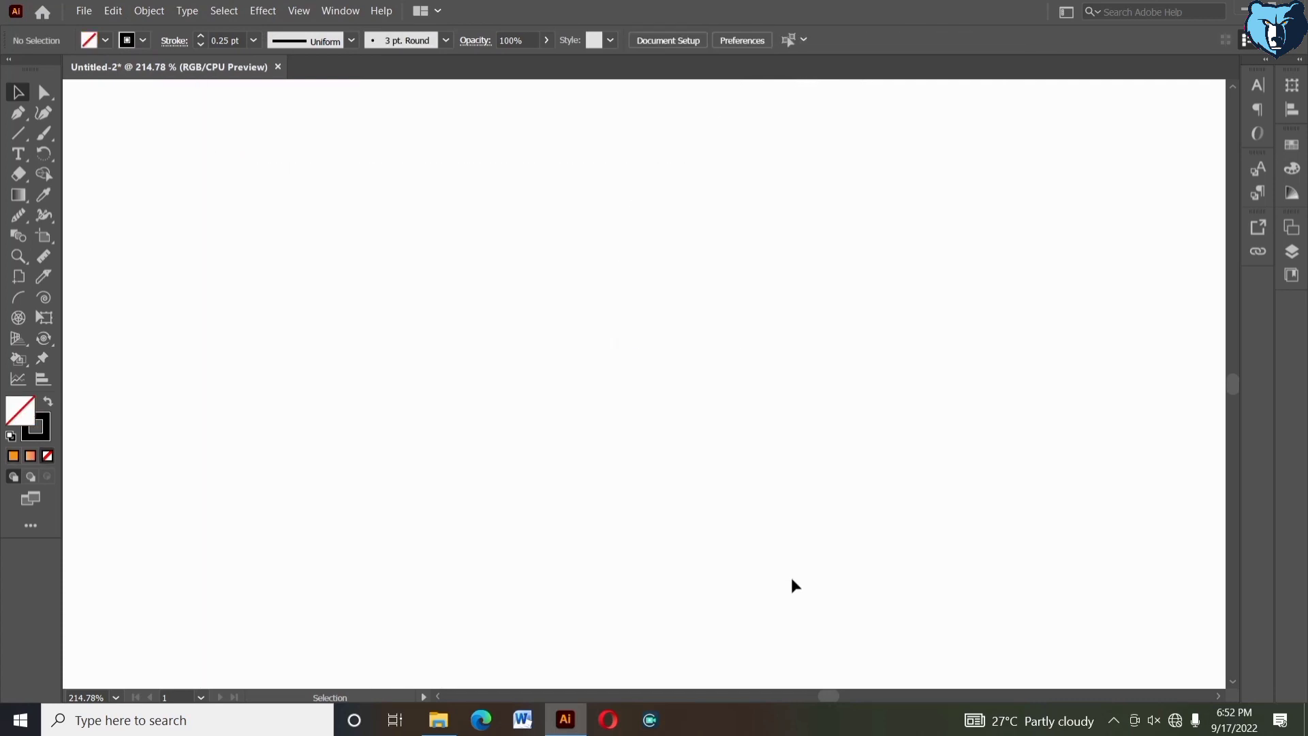
# Paste the two orange shapes onto the artboard and scale them up together to about twice their size around the centre.
pyautogui.hotkey('ctrl', '0')
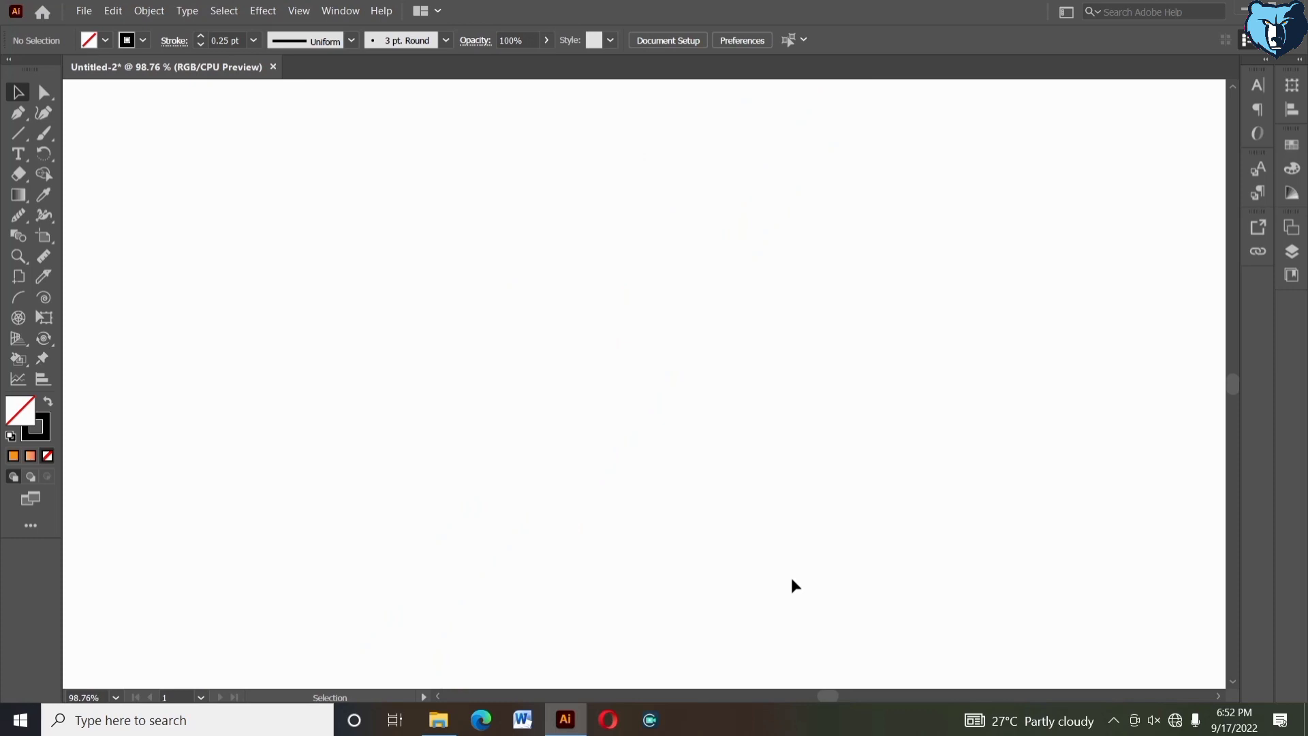
pyautogui.press('a')
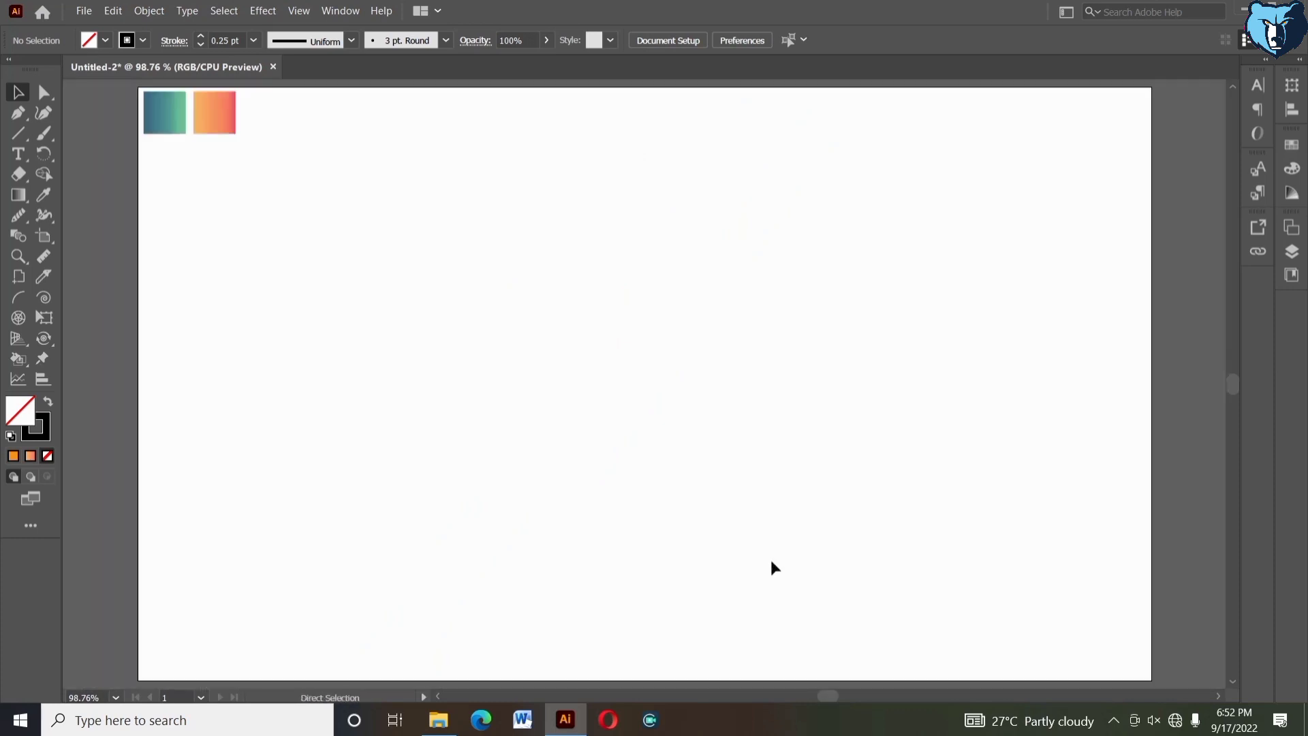
pyautogui.hotkey('ctrl', 'v')
pyautogui.moveTo(708, 384); pyautogui.dragTo(770, 377)
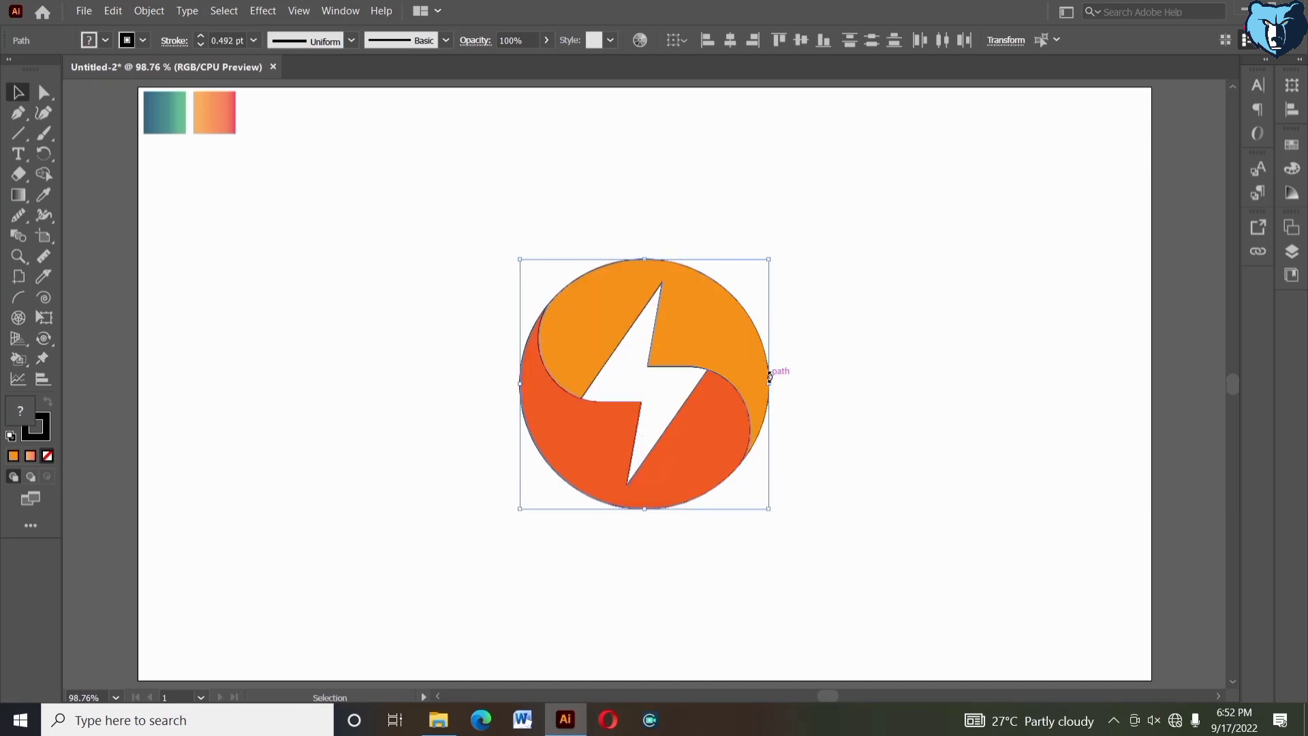
pyautogui.click(203, 240)
# Apply the orange-to-pink sample gradient to the lower shape and the blue-to-green one to the upper shape with the Eyedropper.
pyautogui.click(607, 431)
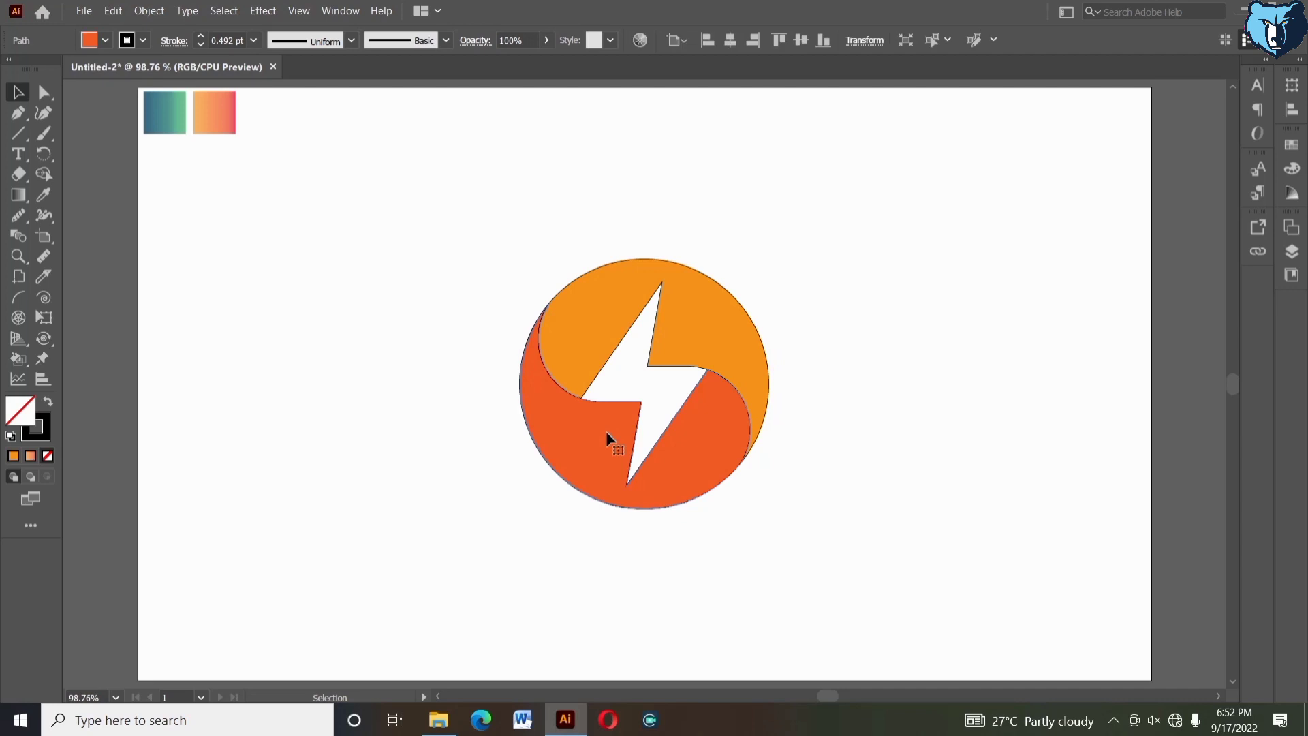
pyautogui.click(43, 194)
pyautogui.click(212, 122)
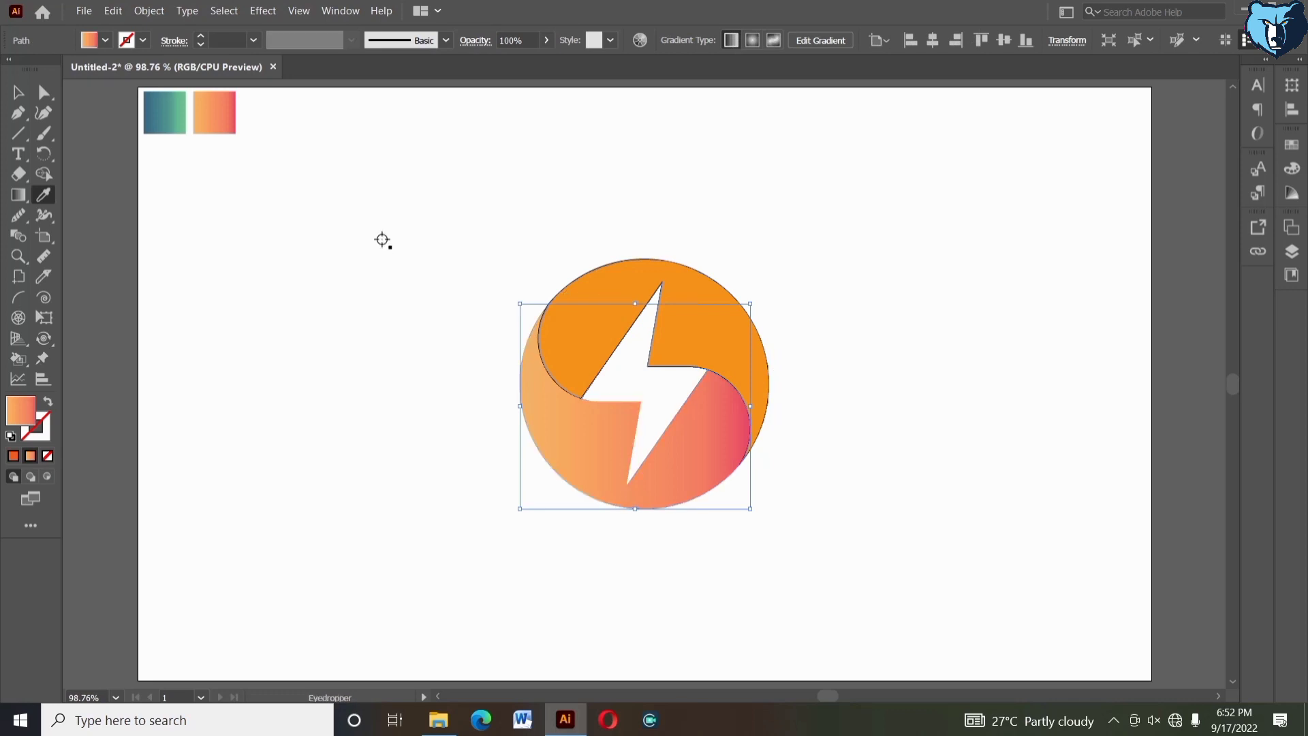
pyautogui.click(169, 111)
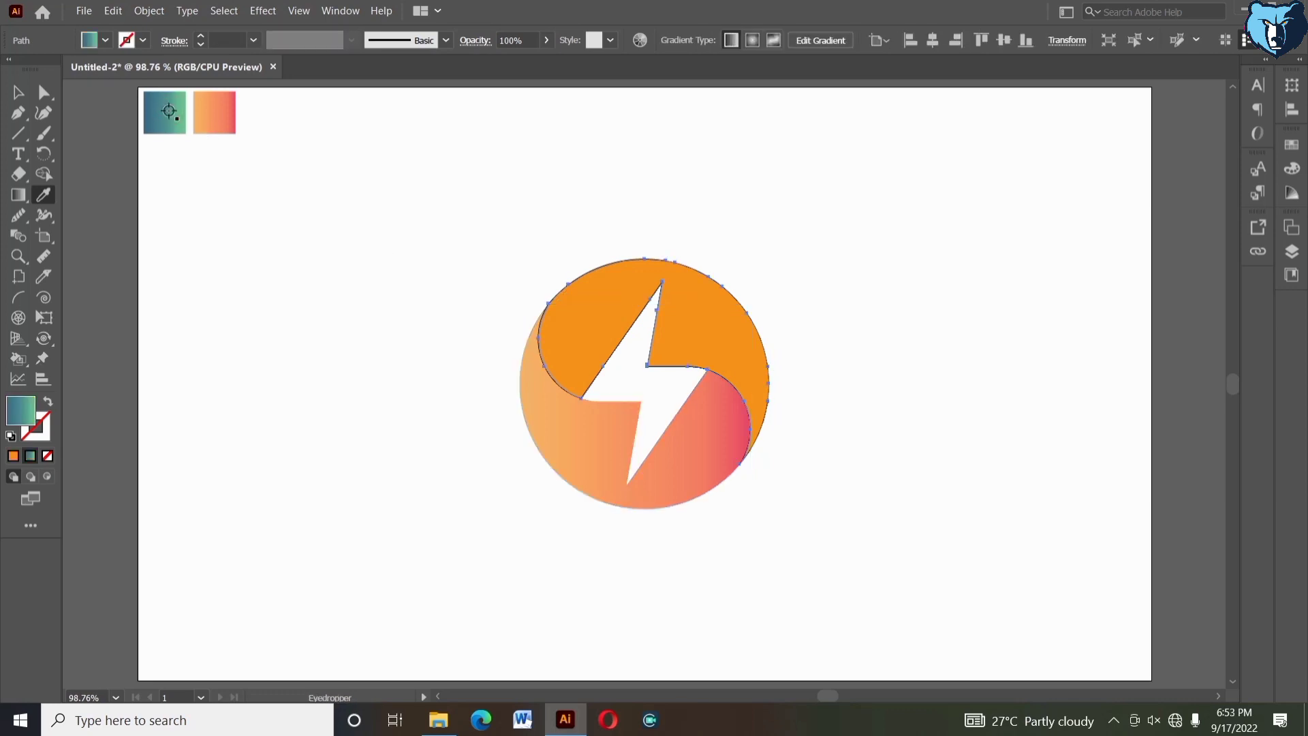
# Delete the two gradient sample squares from the corner of the artboard.
pyautogui.click(18, 92)
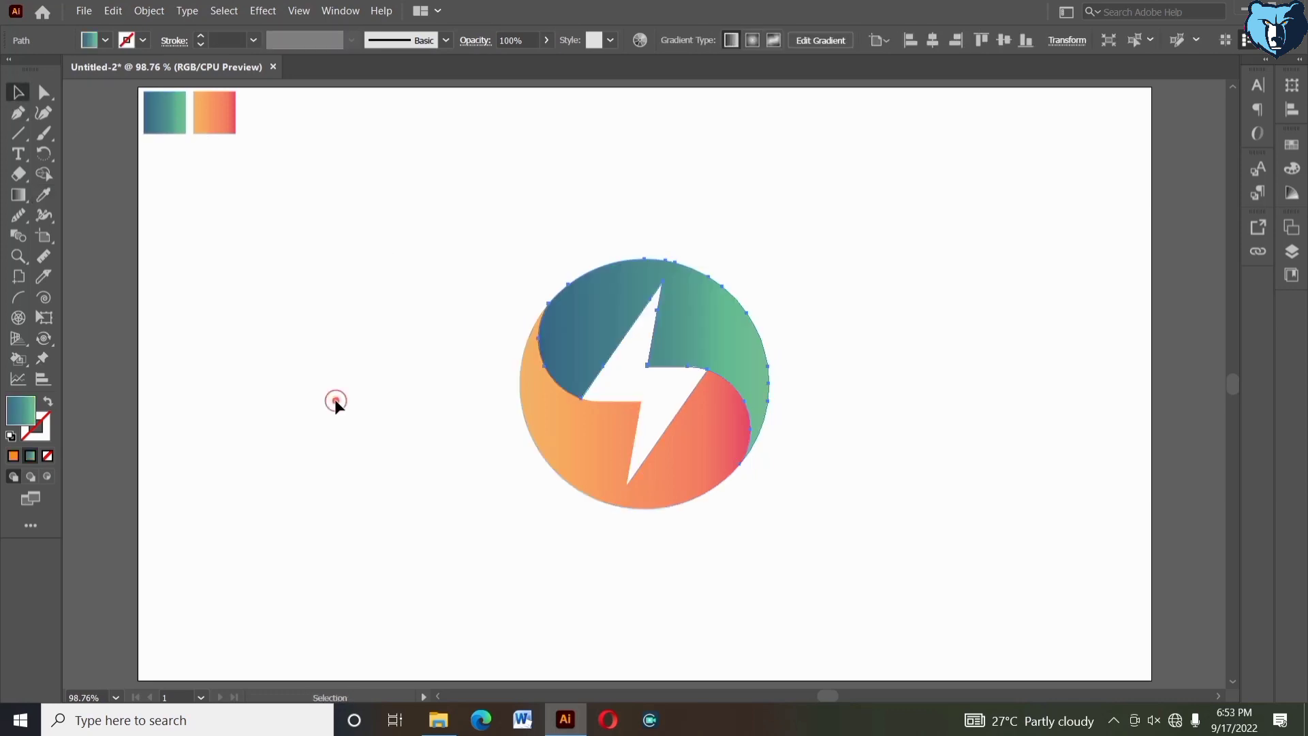
pyautogui.click(334, 401)
pyautogui.moveTo(297, 221); pyautogui.dragTo(145, 119)
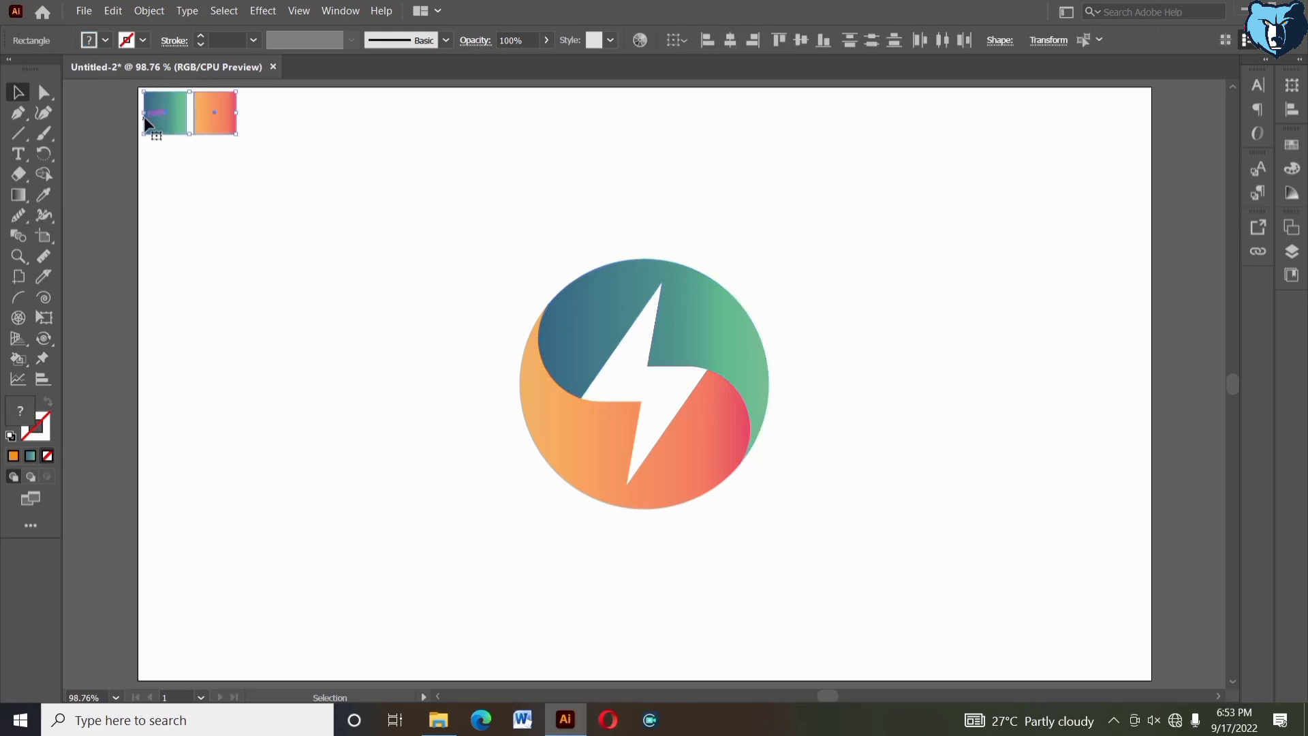
pyautogui.press('Delete')
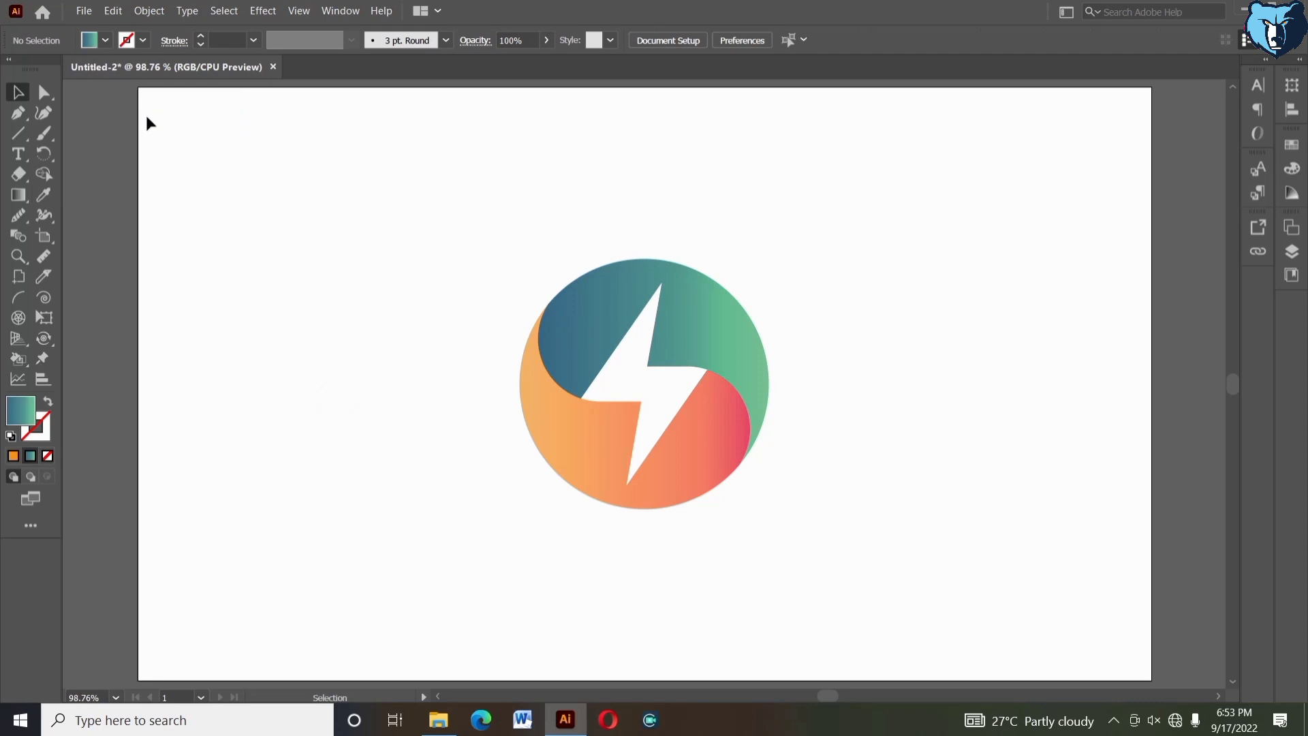
# Group the two gradient halves of the logo into one object and deselect it.
pyautogui.moveTo(575, 330); pyautogui.dragTo(782, 540)
pyautogui.rightClick(784, 543)
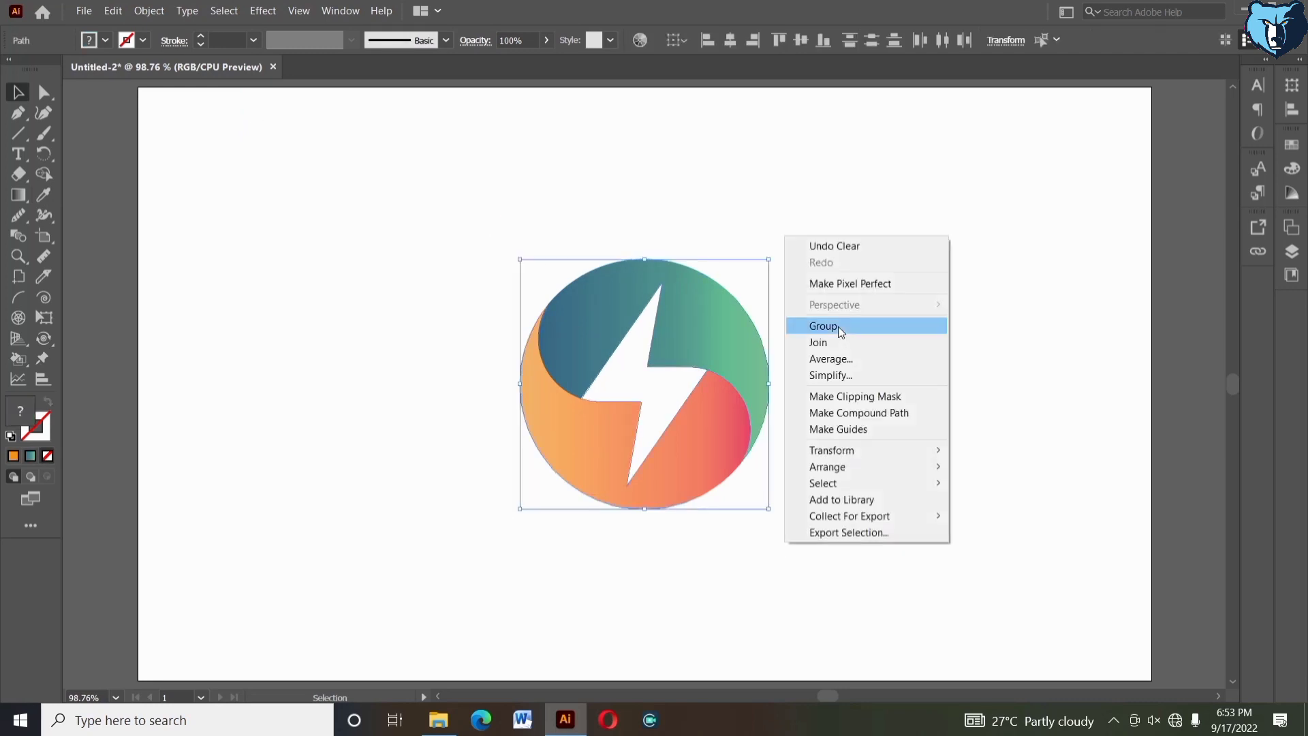
pyautogui.click(838, 325)
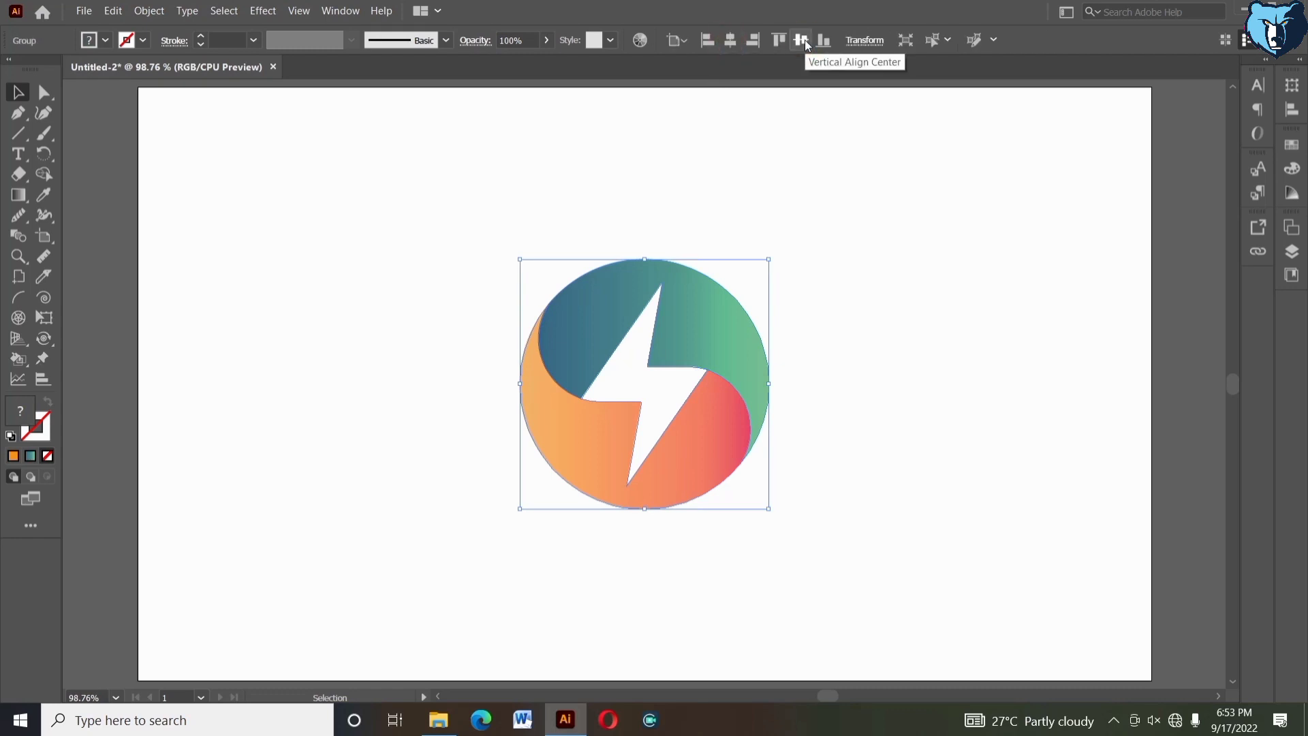
pyautogui.click(808, 285)
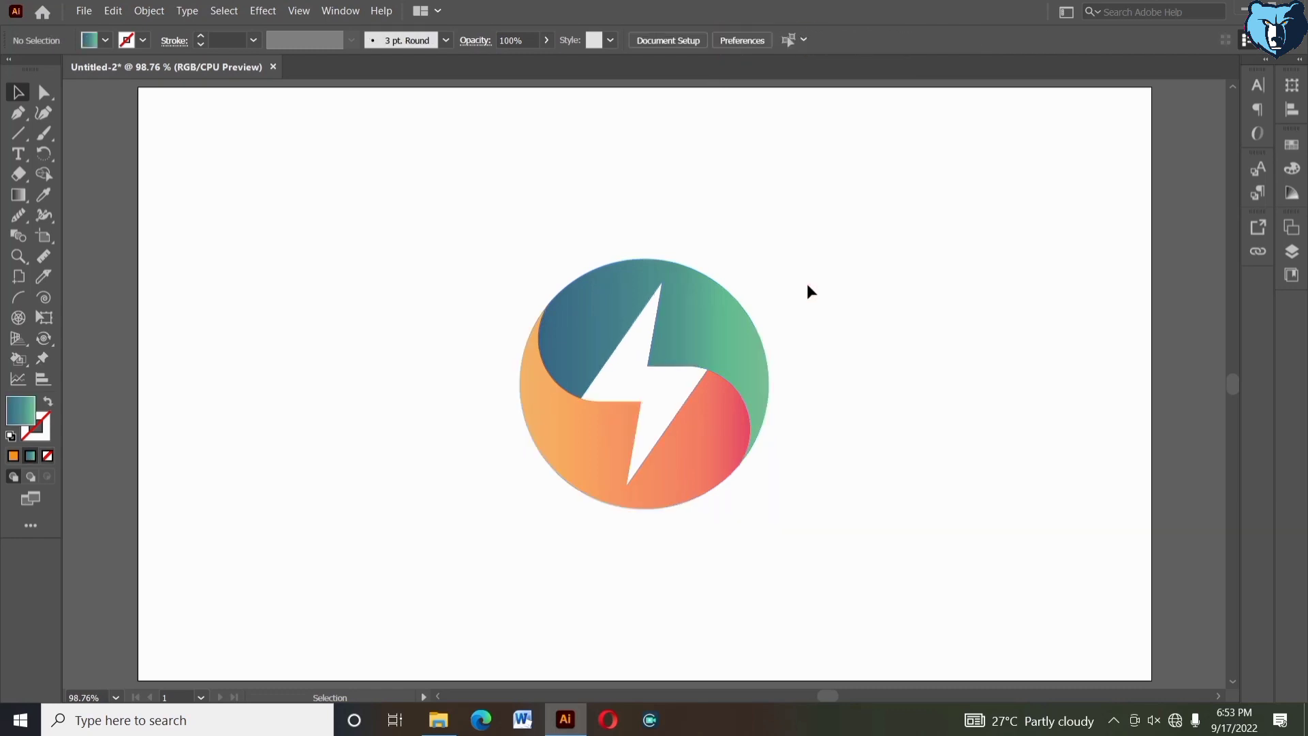